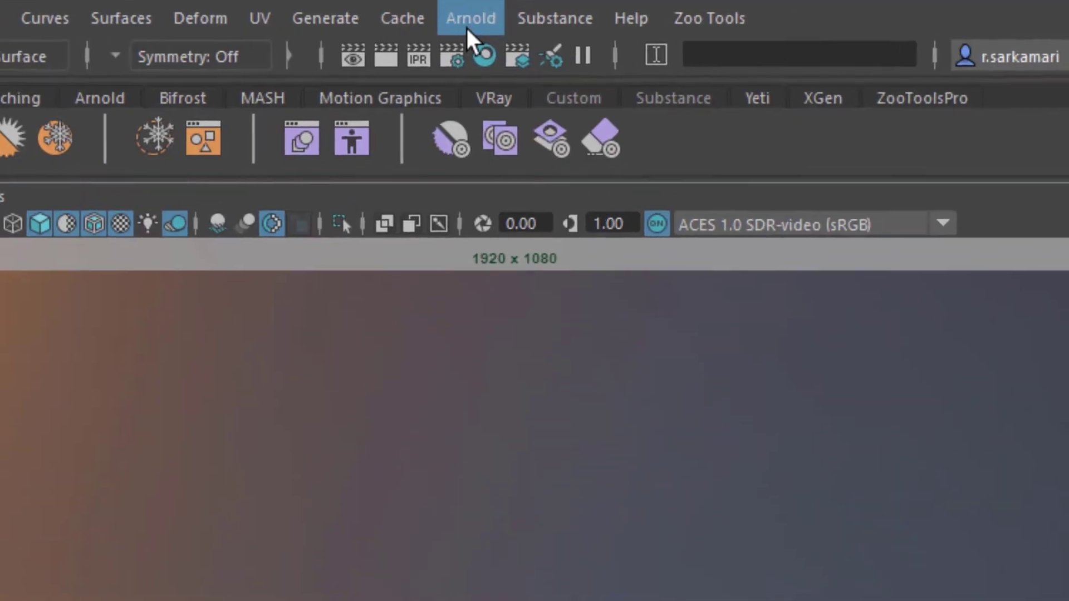
Open Arnold's Light Manager above the render and expand LIGHTS_GRP to show the key, rim and env lights
{"action": "left_click", "coordinate": [525, 24]}
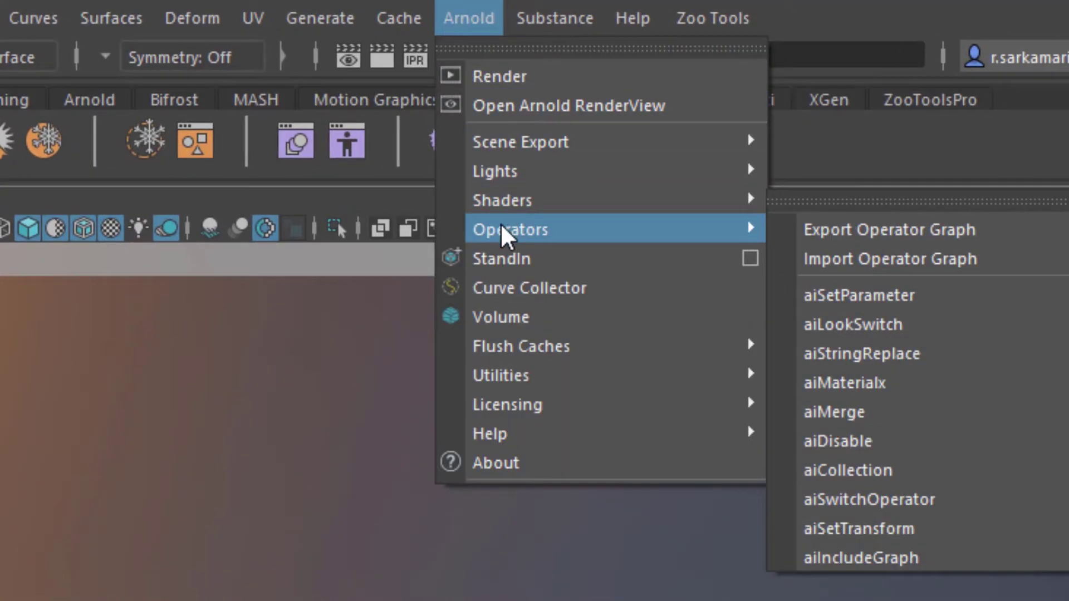
{"action": "mouse_move", "coordinate": [530, 384]}
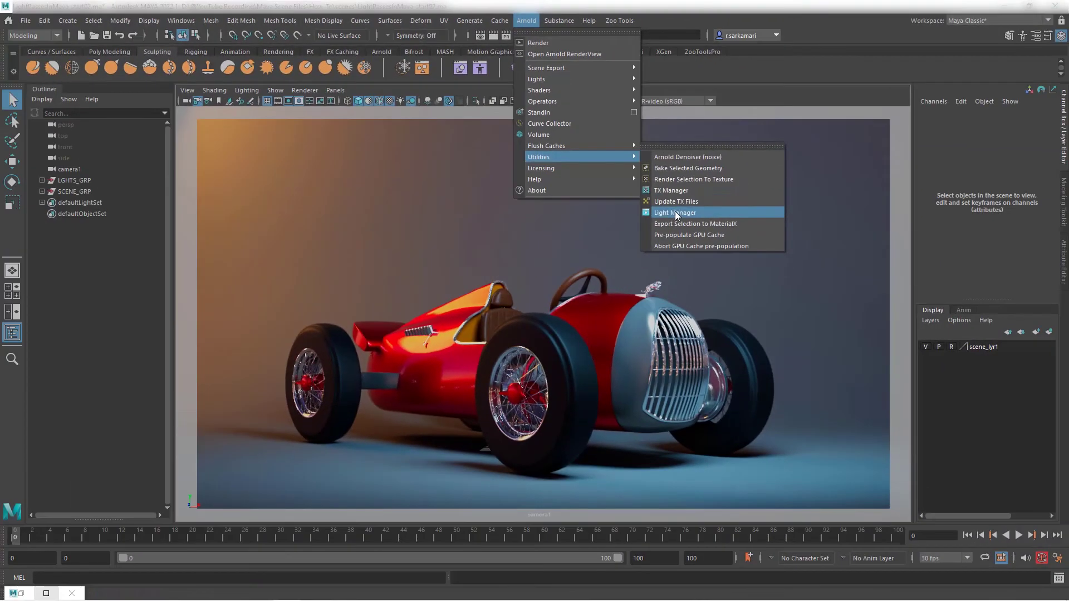
{"action": "left_click", "coordinate": [602, 68]}
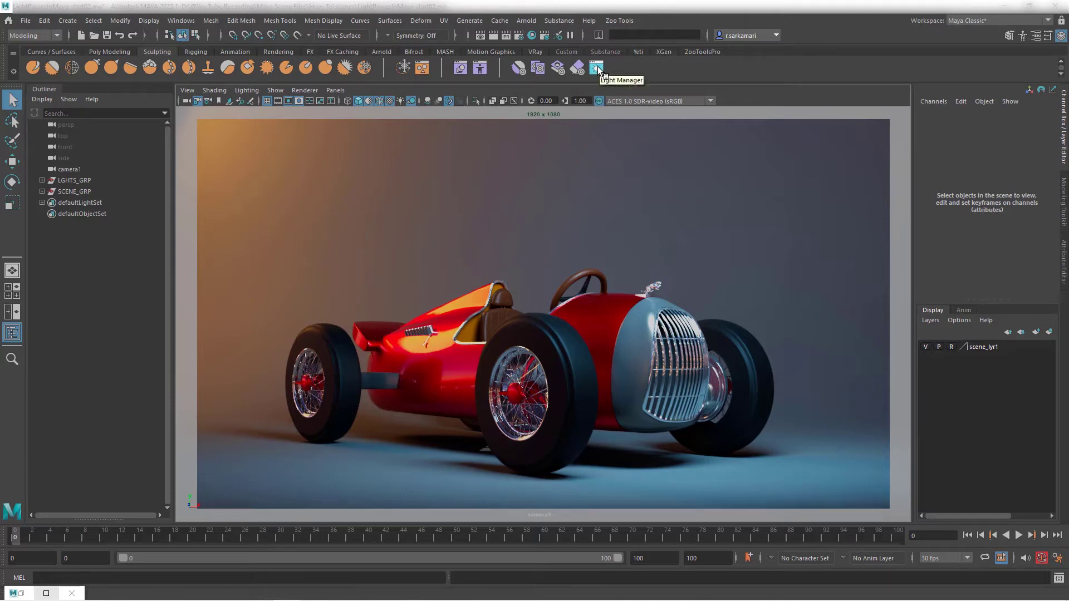
{"action": "left_click", "coordinate": [598, 69]}
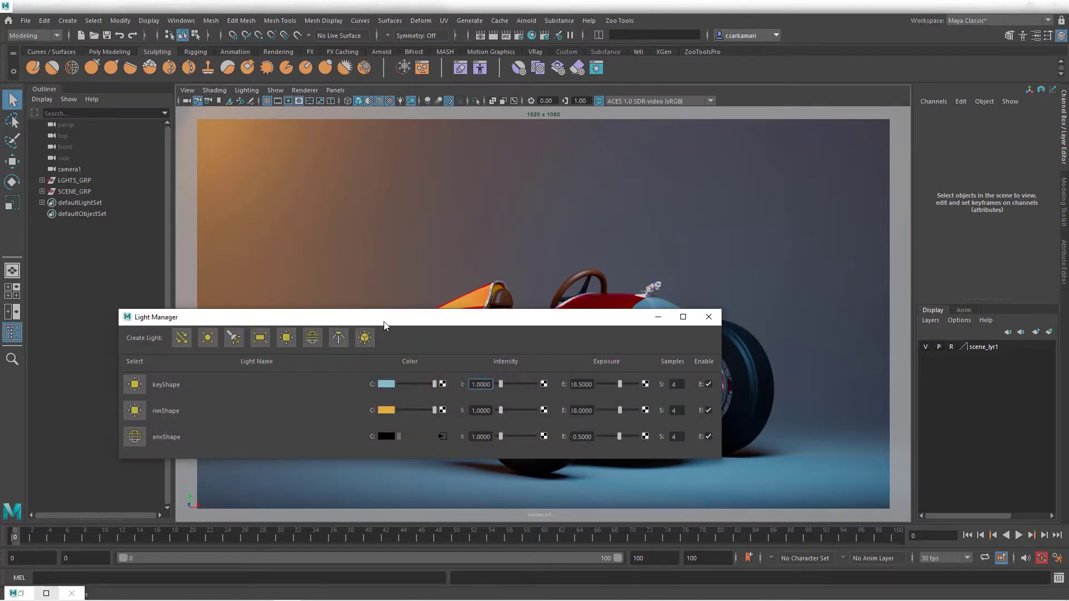
{"action": "left_click_drag", "start_coordinate": [384, 318], "coordinate": [452, 78]}
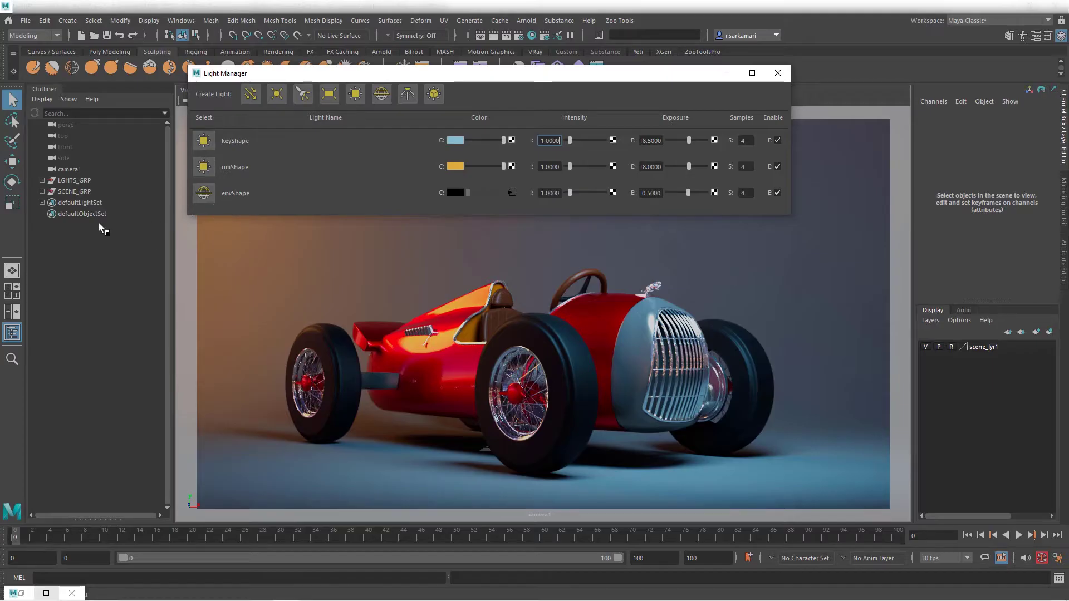
{"action": "left_click", "coordinate": [42, 180]}
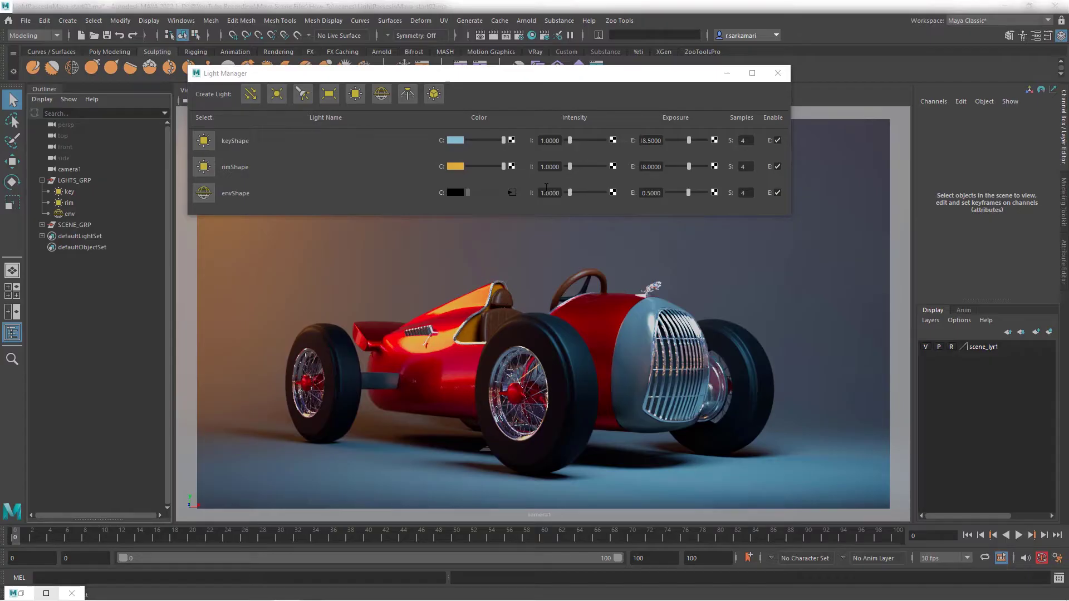
Disable the rim and env lights and set keyShape's exposure to 19
{"action": "left_click", "coordinate": [778, 166]}
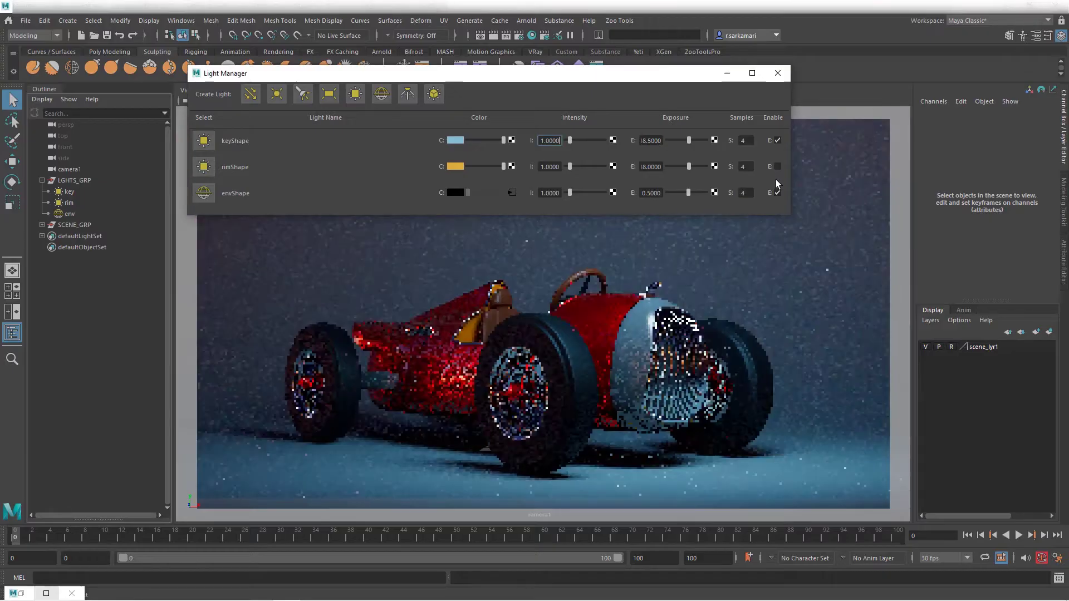
{"action": "left_click", "coordinate": [778, 192]}
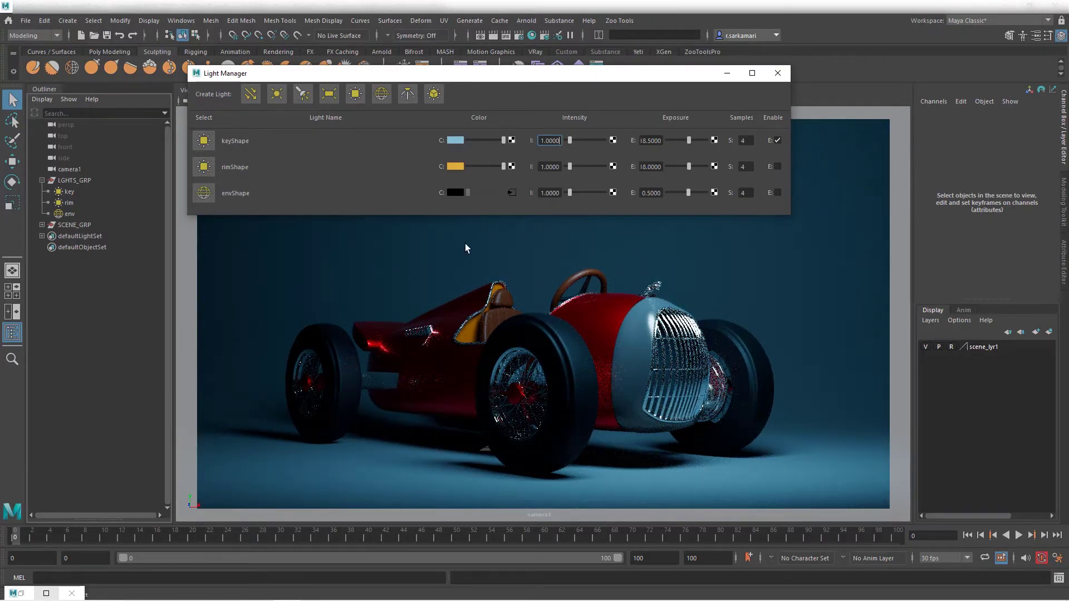
{"action": "left_click", "coordinate": [660, 141]}
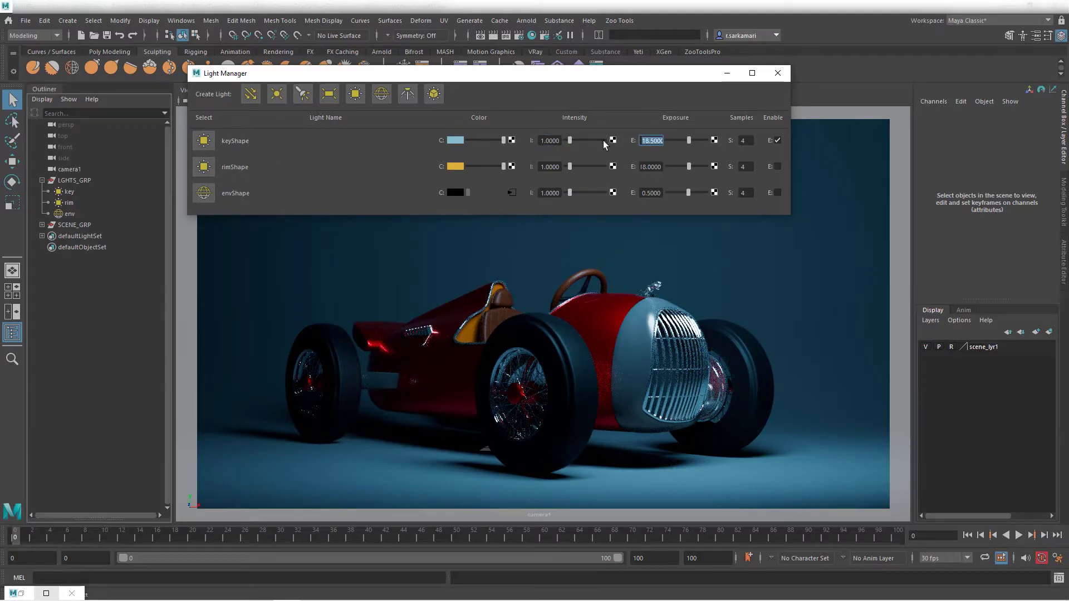
{"action": "type", "text": "19"}
{"action": "key", "text": "Return"}
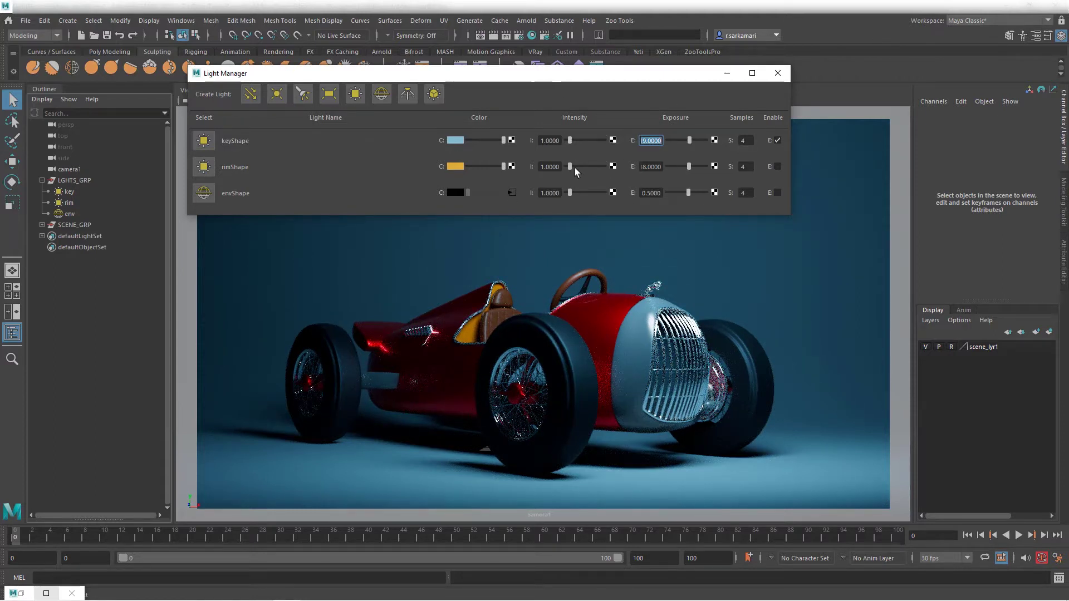
Solo the rim light, then the env light, then re-enable all lights and close the Light Manager
{"action": "left_click", "coordinate": [777, 141]}
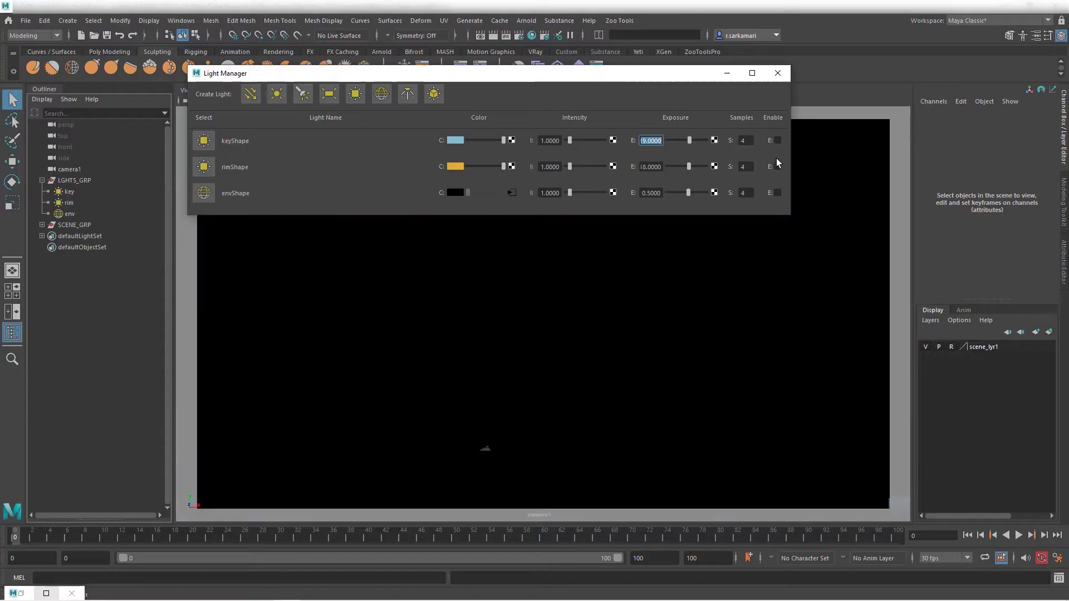
{"action": "left_click", "coordinate": [777, 166]}
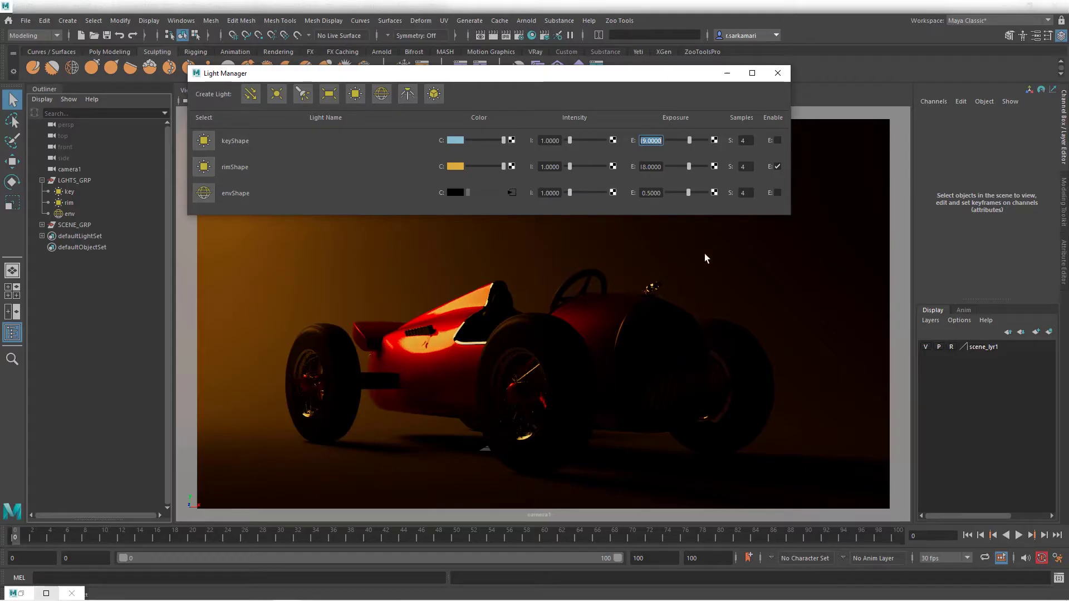
{"action": "left_click", "coordinate": [777, 167]}
{"action": "left_click", "coordinate": [777, 192]}
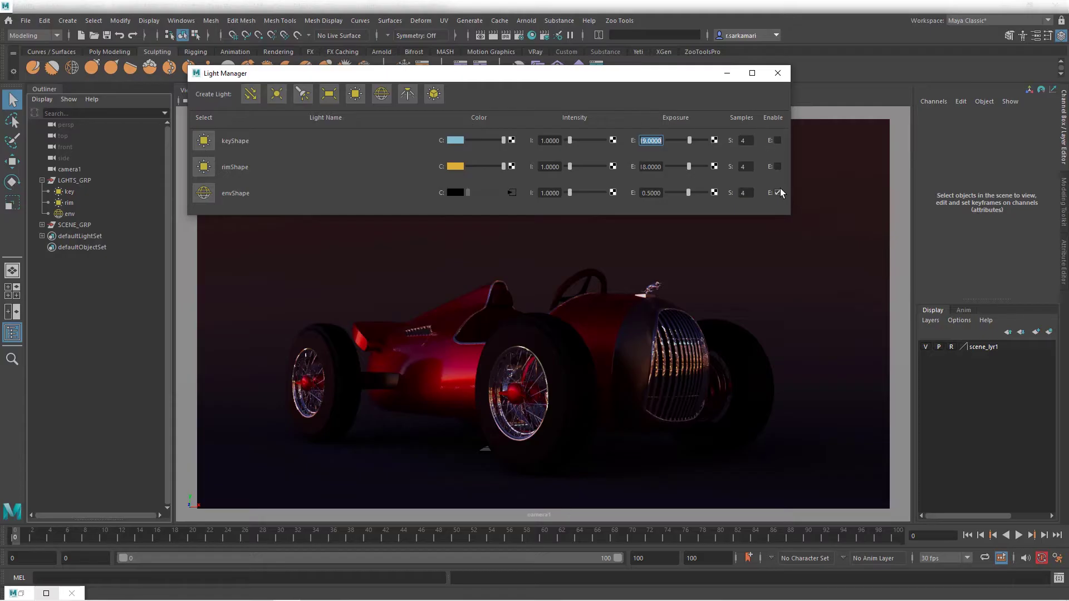
{"action": "left_click", "coordinate": [777, 166]}
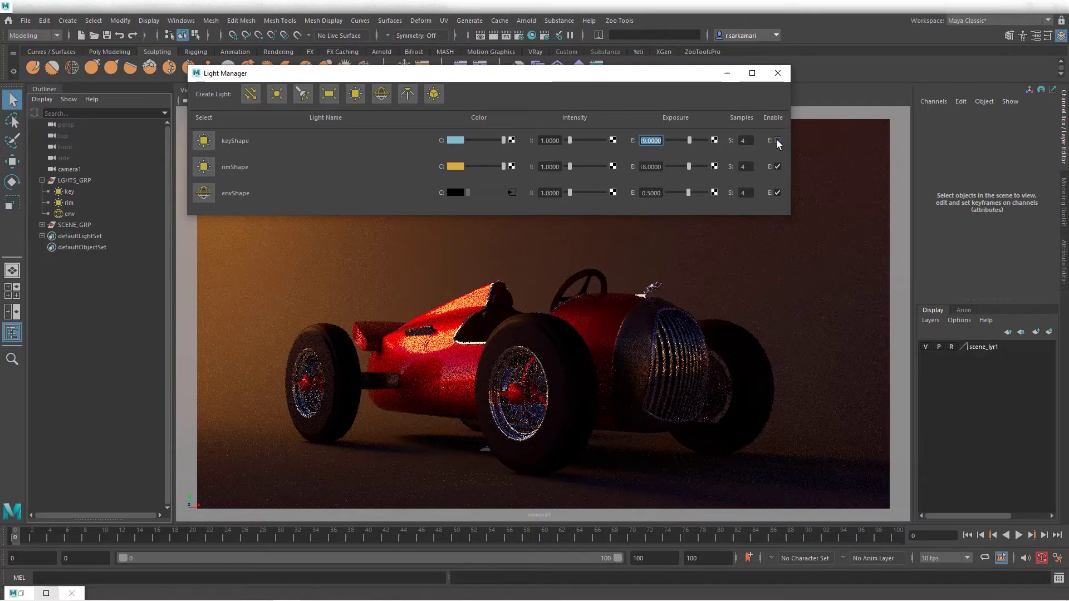
{"action": "left_click", "coordinate": [777, 141]}
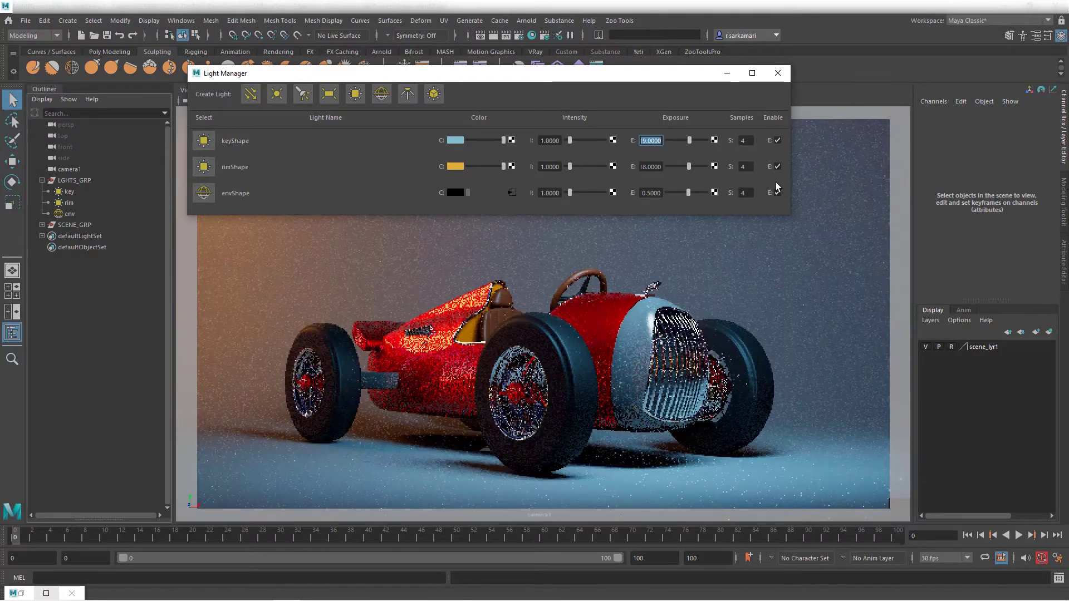
{"action": "left_click", "coordinate": [777, 73]}
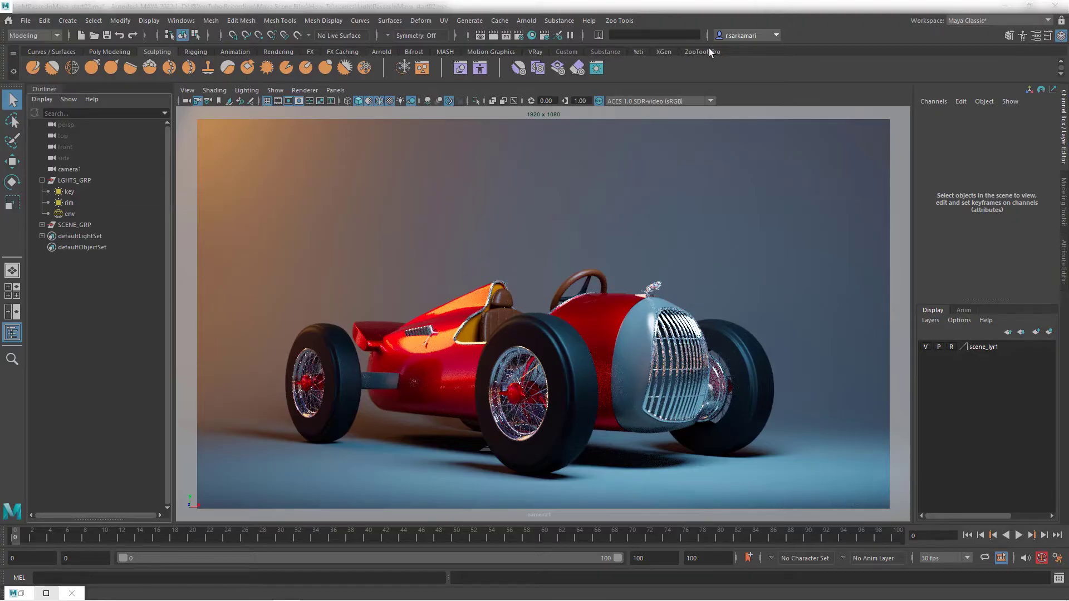
Scroll through the Available AOVs list on Render Settings' AOVs tab, then close Render Settings
{"action": "left_click", "coordinate": [518, 38]}
{"action": "left_click", "coordinate": [303, 180]}
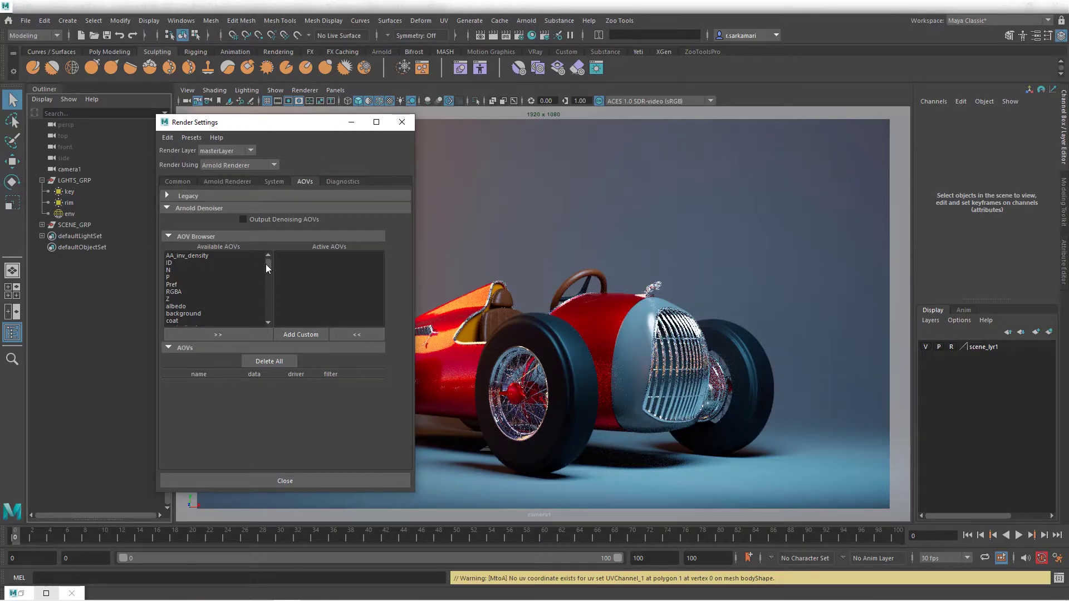
{"action": "left_click_drag", "start_coordinate": [269, 263], "coordinate": [271, 279]}
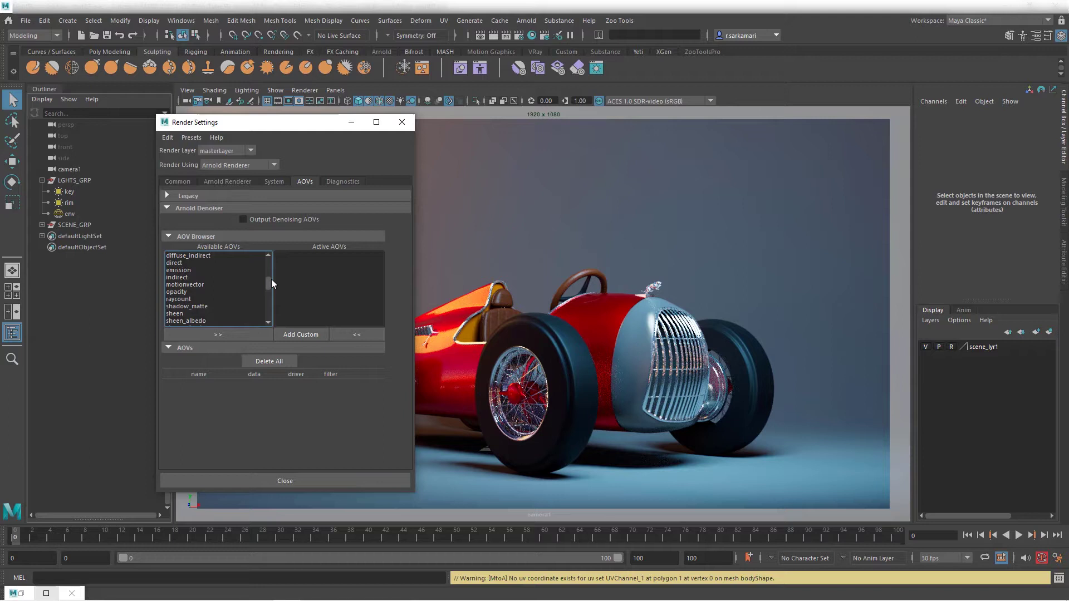
{"action": "left_click_drag", "start_coordinate": [272, 278], "coordinate": [272, 250]}
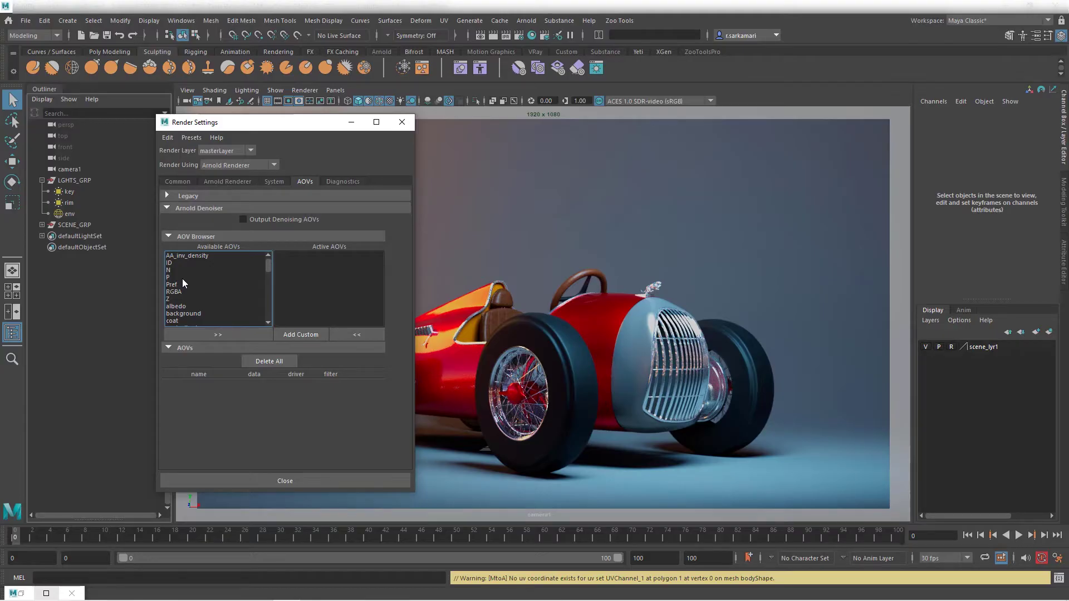
{"action": "left_click", "coordinate": [402, 122]}
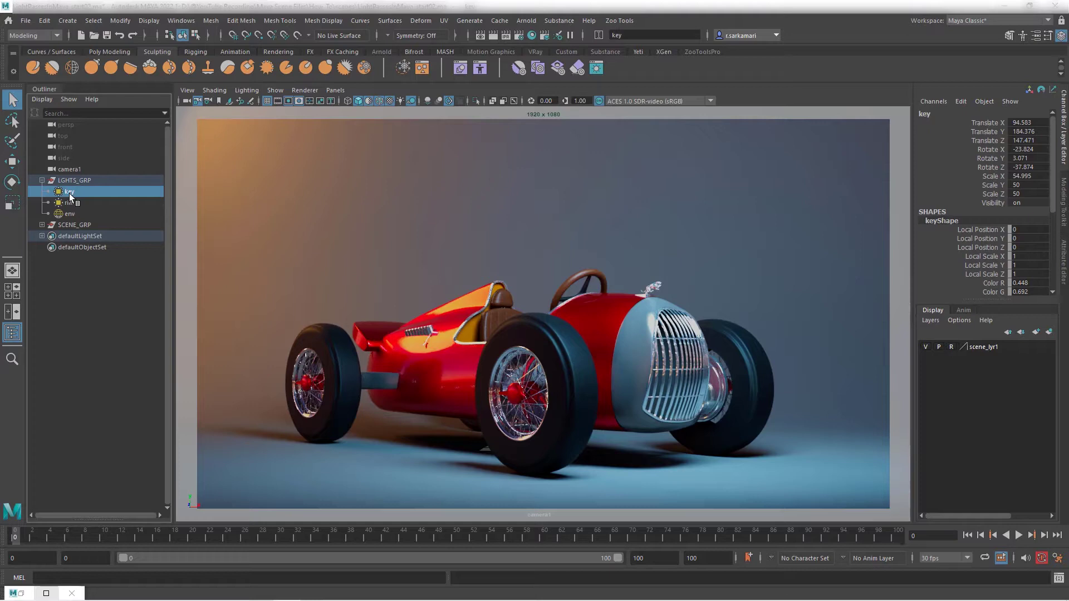
Set the key light's AOV Light Group to KEY_LGHT
{"action": "key", "text": "ctrl+a"}
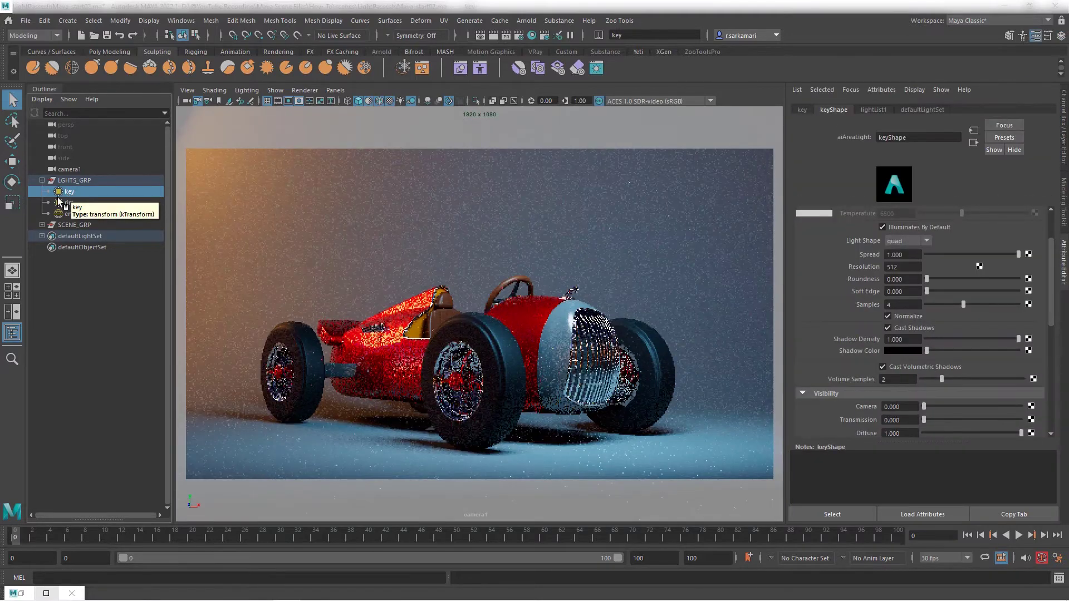
{"action": "left_click_drag", "start_coordinate": [1051, 261], "coordinate": [1056, 320]}
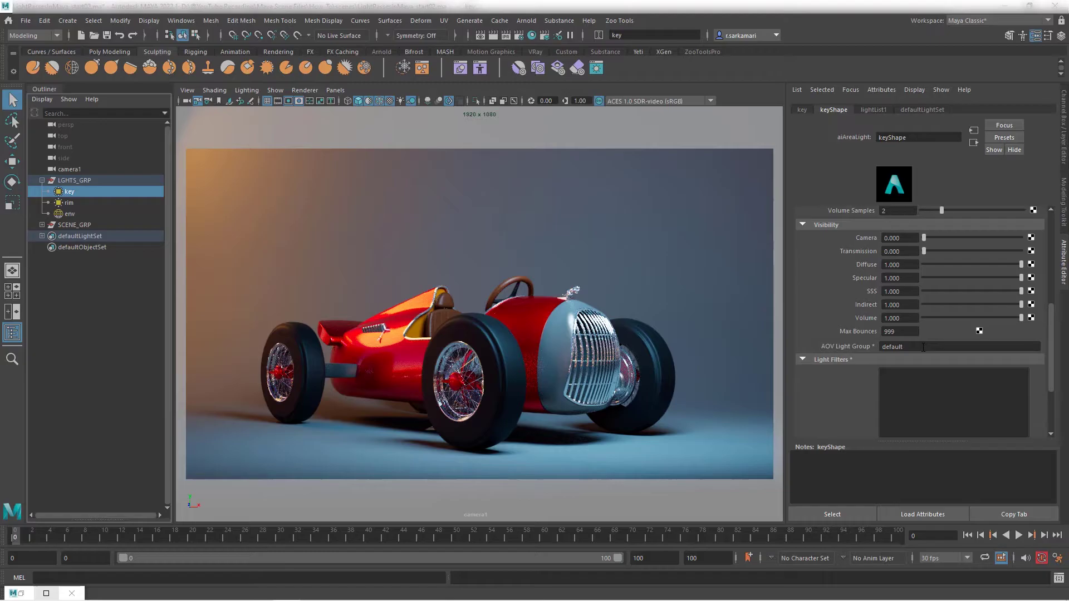
{"action": "left_click", "coordinate": [924, 347]}
{"action": "left_click_drag", "start_coordinate": [905, 346], "coordinate": [863, 346]}
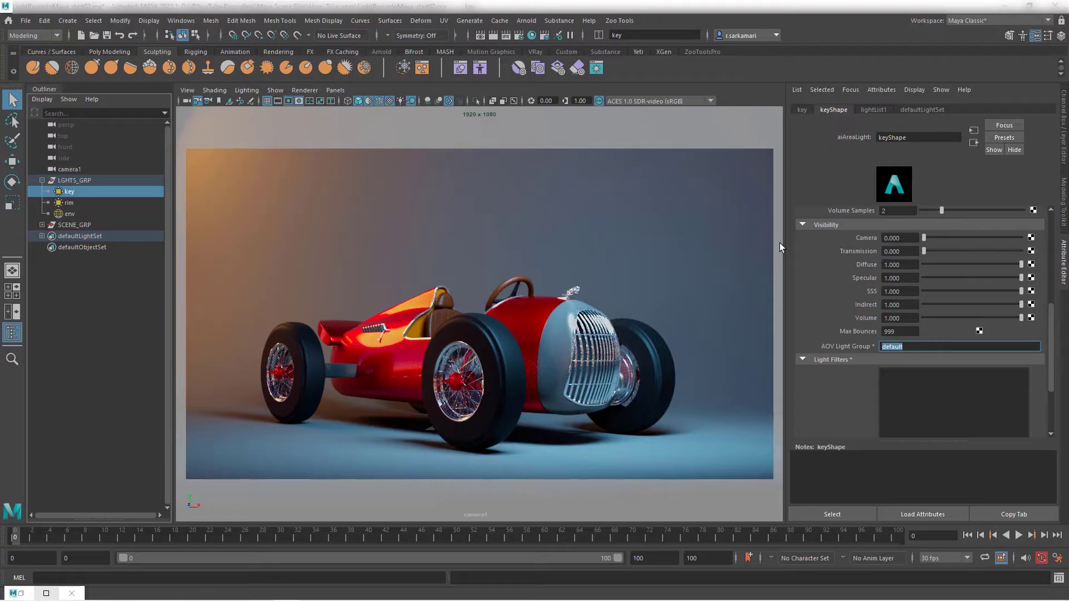
{"action": "type", "text": "KEY+LGHT"}
{"action": "key", "text": "Return"}
Give the rim light the AOV Light Group RIM_LGHT
{"action": "left_click", "coordinate": [67, 205]}
{"action": "double_click", "coordinate": [892, 310]}
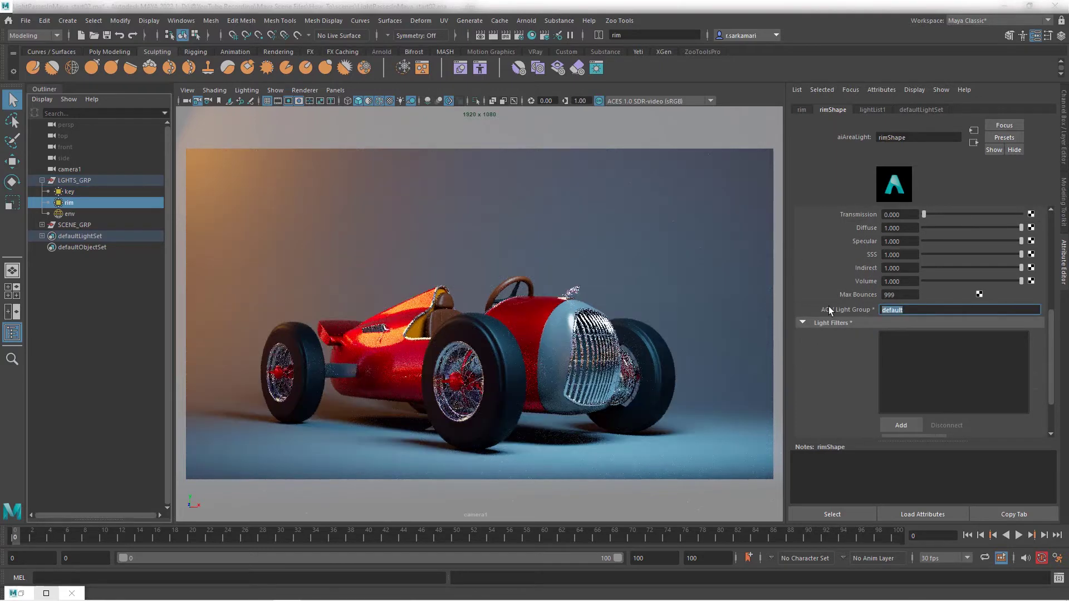
{"action": "type", "text": "KEY_LIGHT"}
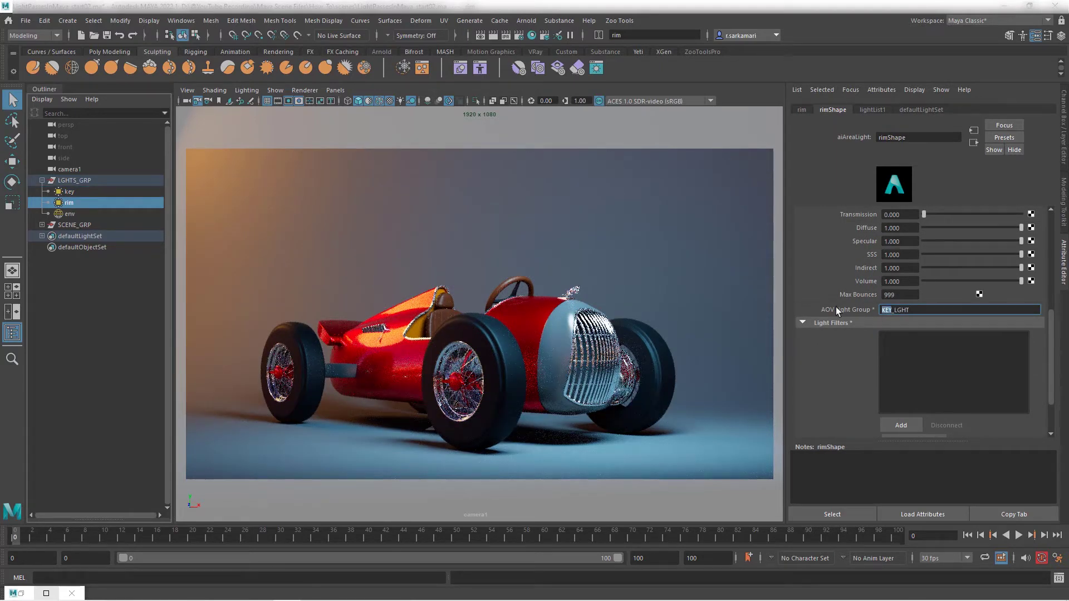
{"action": "type", "text": "RIM"}
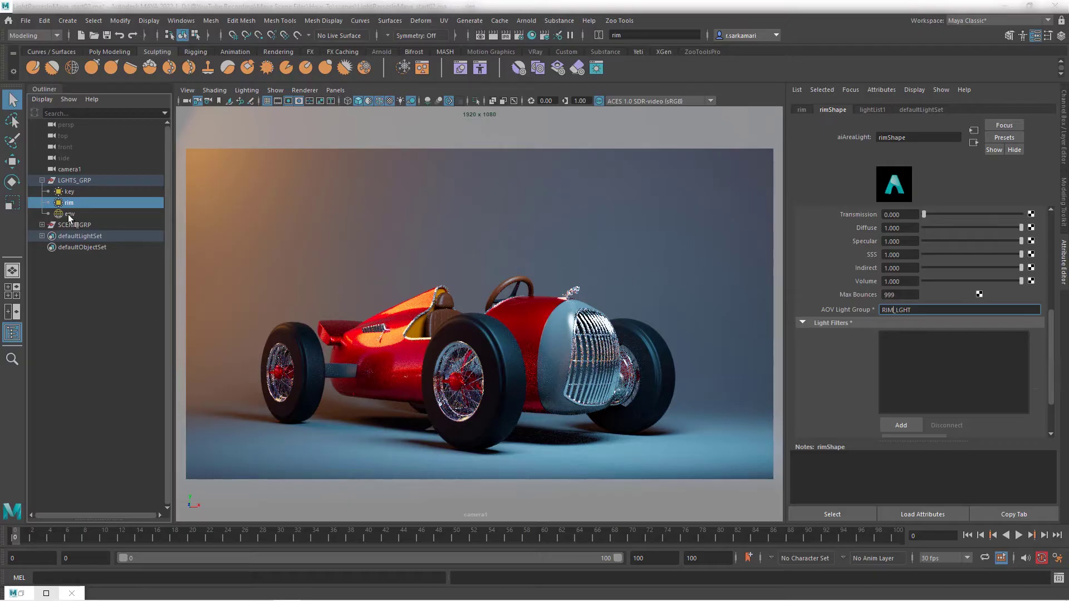
Set the env dome light's AOV Light Group to ENV_LGHT
{"action": "left_click", "coordinate": [69, 214]}
{"action": "scroll", "coordinate": [881, 340], "scroll_direction": "down", "scroll_amount": 5}
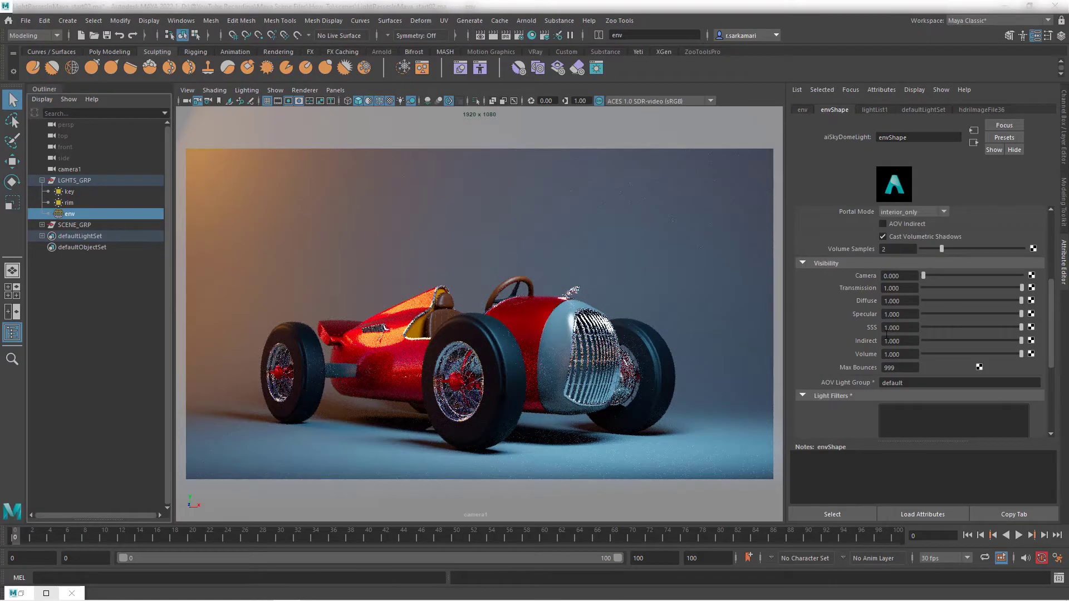
{"action": "double_click", "coordinate": [907, 383]}
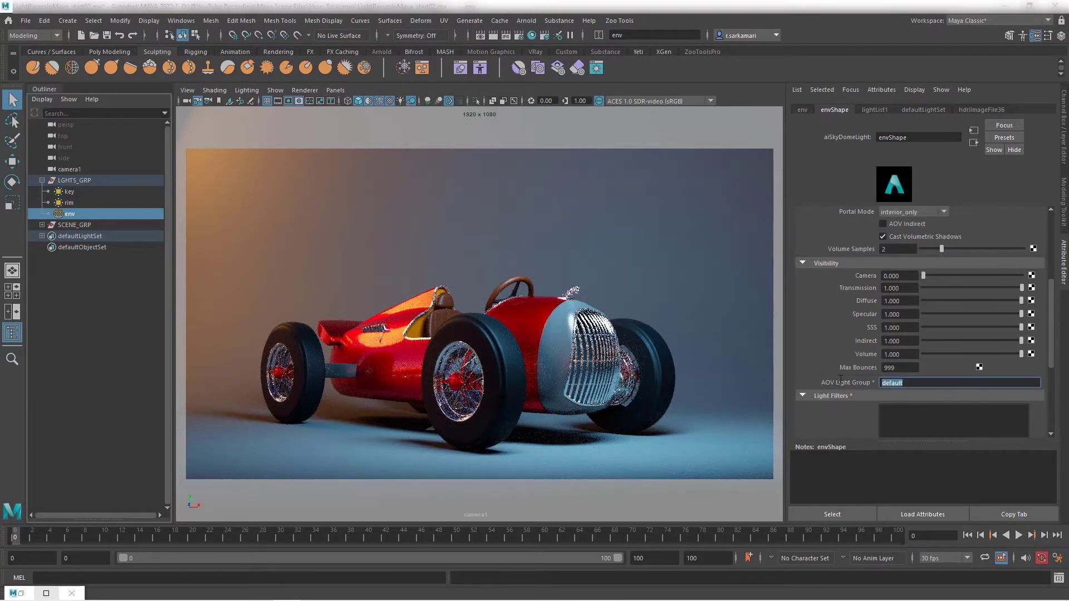
{"action": "type", "text": "KEY_LIGHT"}
{"action": "left_click_drag", "start_coordinate": [892, 384], "coordinate": [835, 379]}
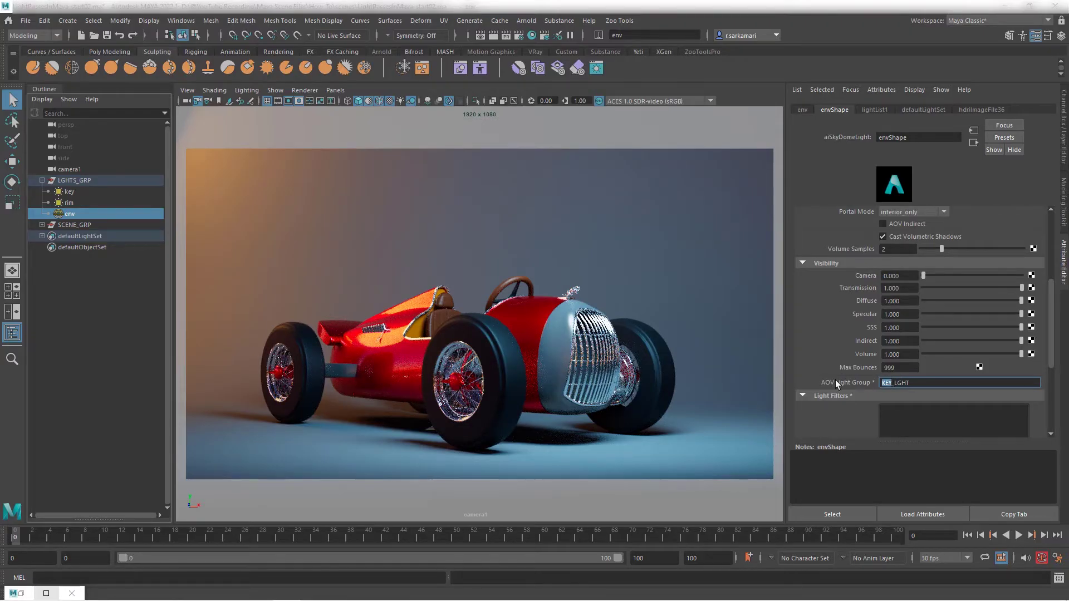
{"action": "type", "text": "ENV"}
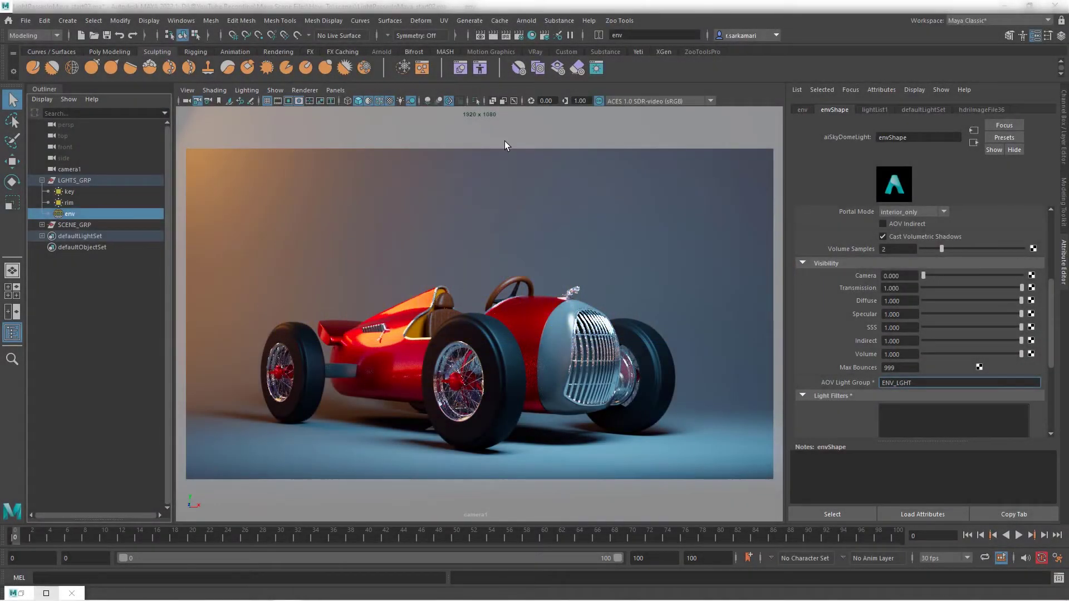
Switch the viewport to Viewport 2.0 and create a custom RGBA_KEY_LGHT AOV in Render Settings
{"action": "left_click", "coordinate": [517, 39]}
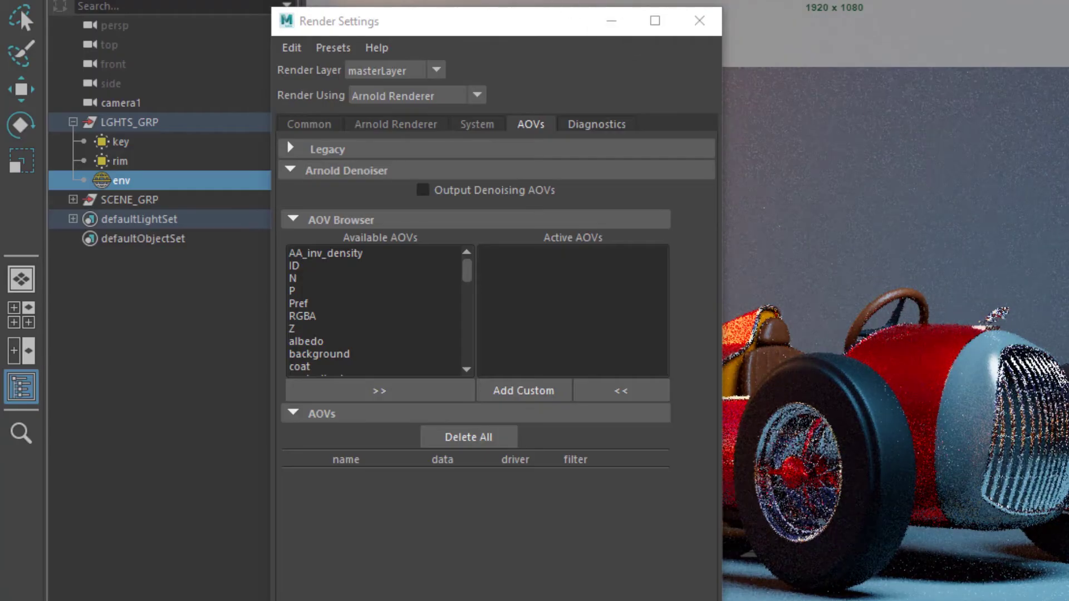
{"action": "left_click", "coordinate": [529, 1]}
{"action": "left_click", "coordinate": [558, 2]}
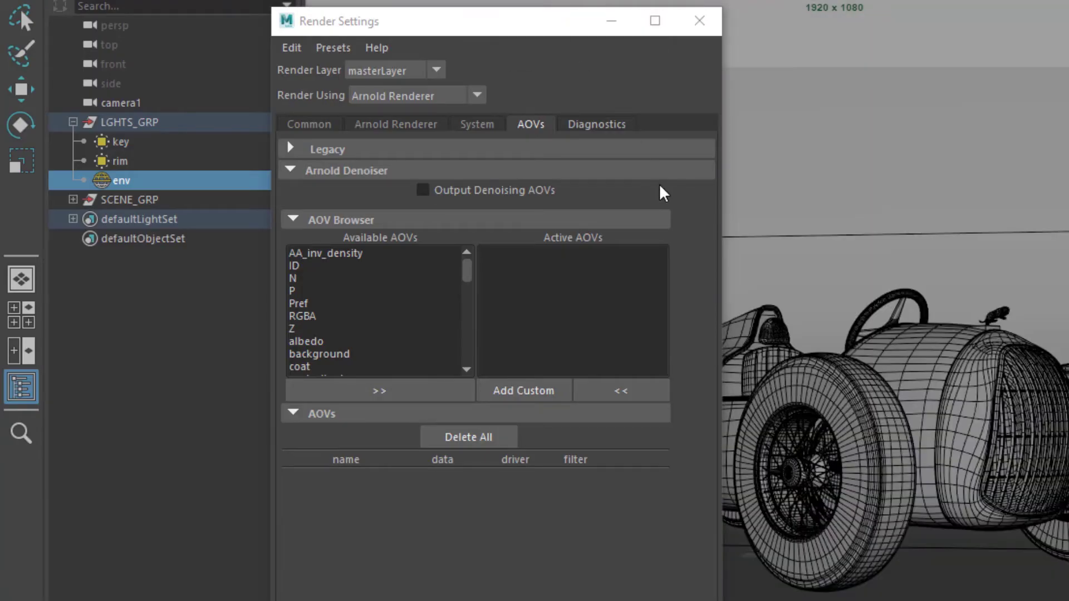
{"action": "left_click_drag", "start_coordinate": [496, 29], "coordinate": [646, 37]}
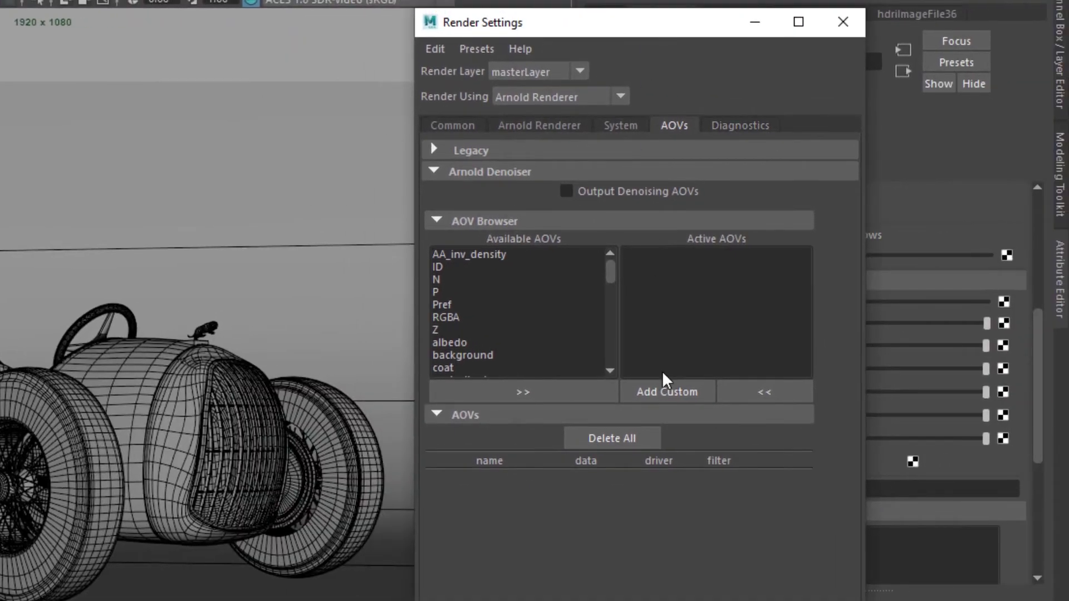
{"action": "left_click", "coordinate": [666, 396]}
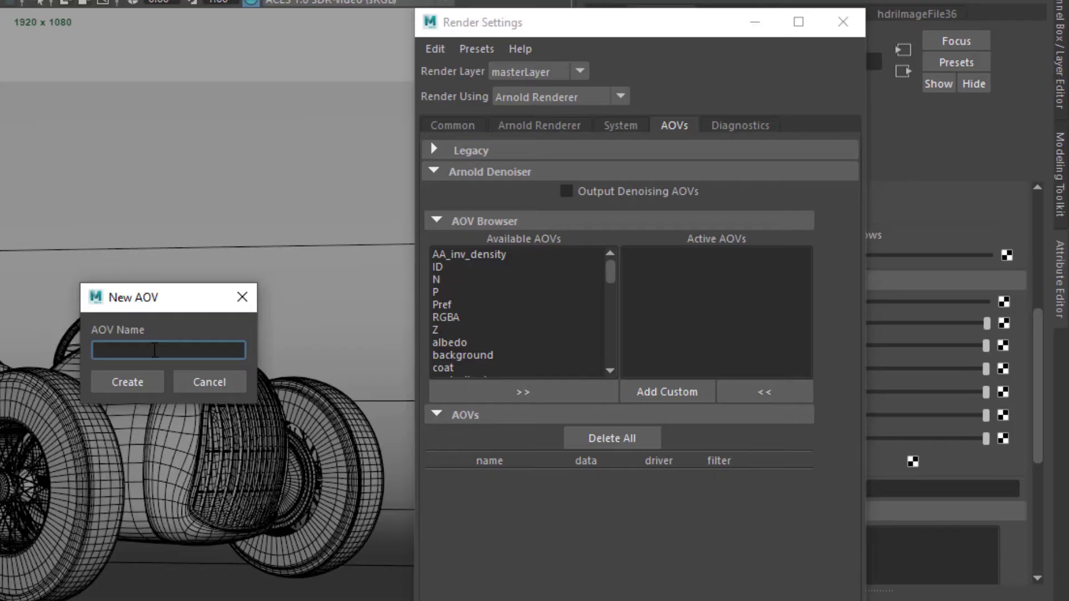
{"action": "type", "text": "RGBA"}
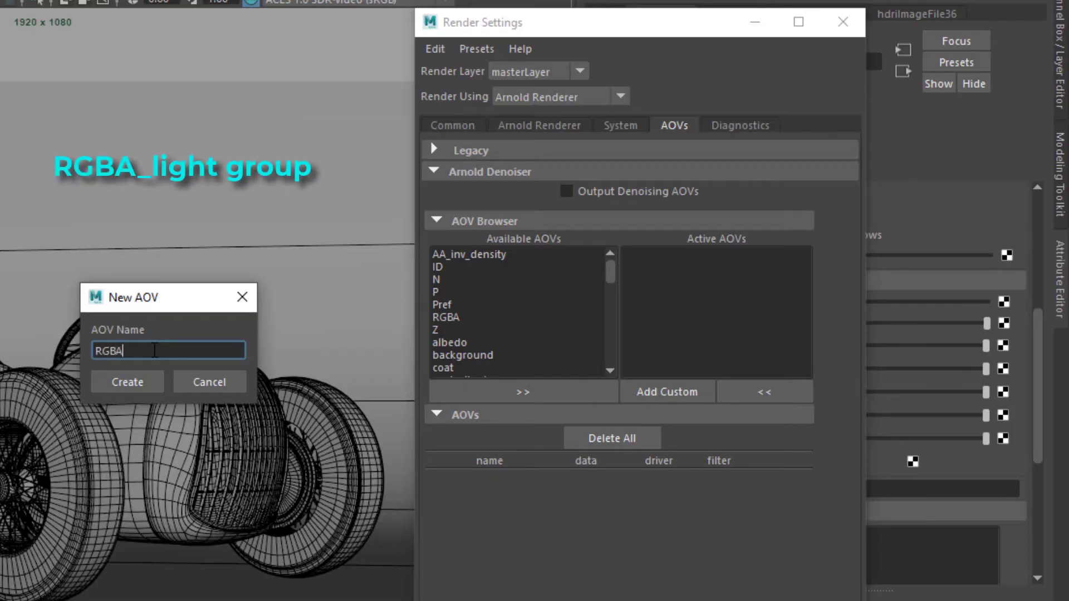
{"action": "type", "text": "_KEY_LIGHT"}
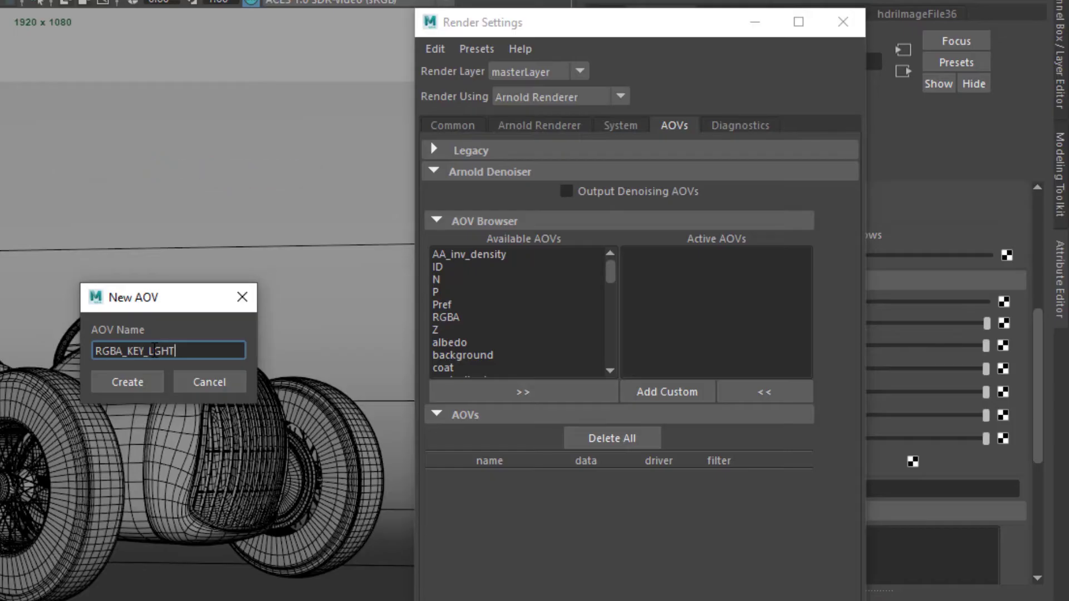
{"action": "left_click", "coordinate": [129, 384]}
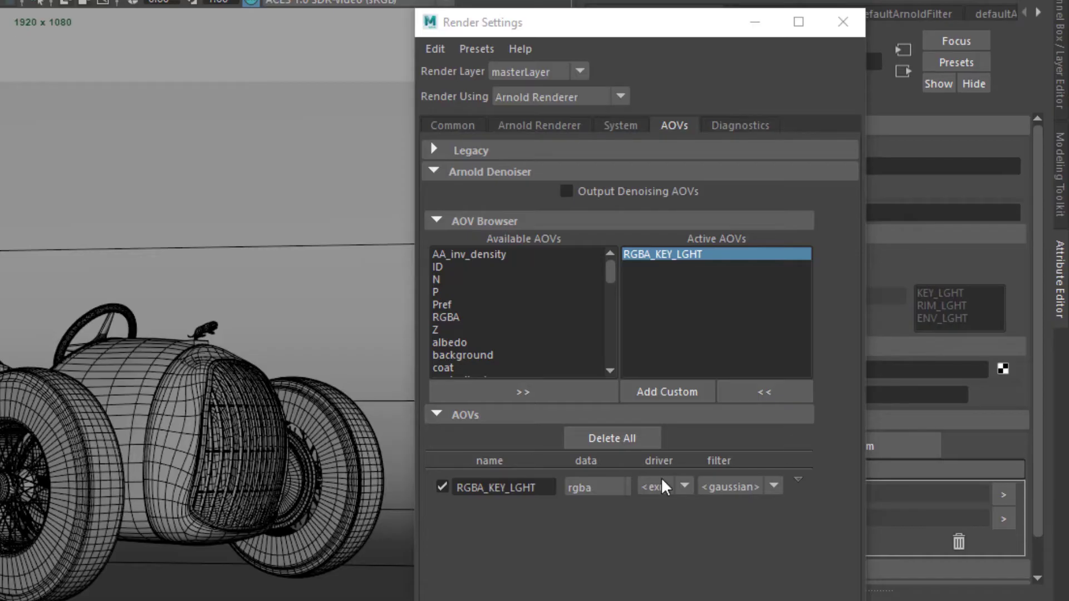
Create two more custom AOVs named RGBA_RIM_LGHT and RGBA_EN_LGHT
{"action": "left_click", "coordinate": [654, 393]}
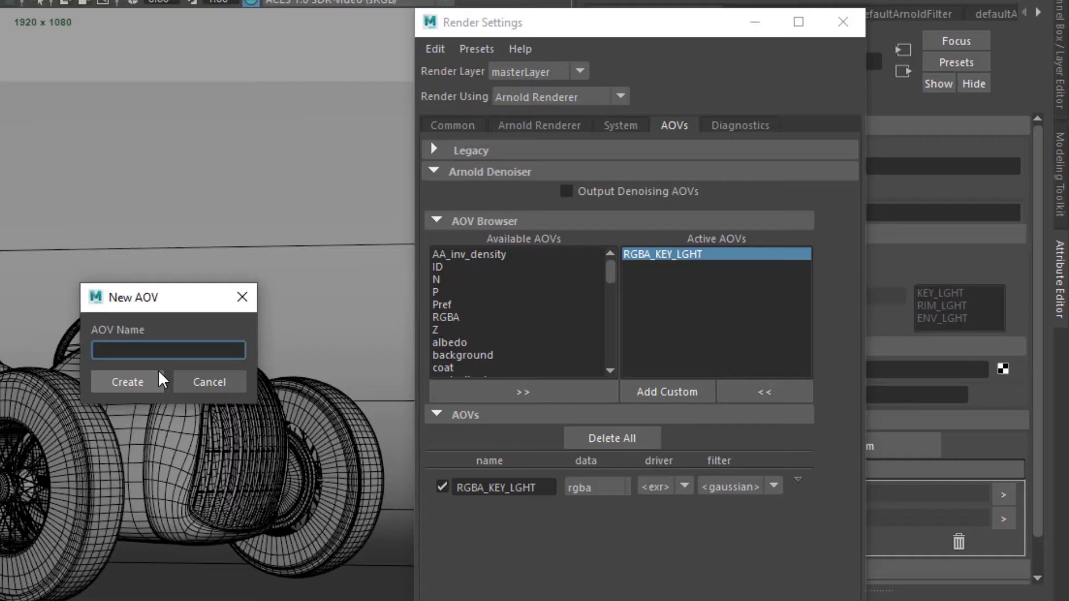
{"action": "type", "text": "RGBA_RIM_LGHT"}
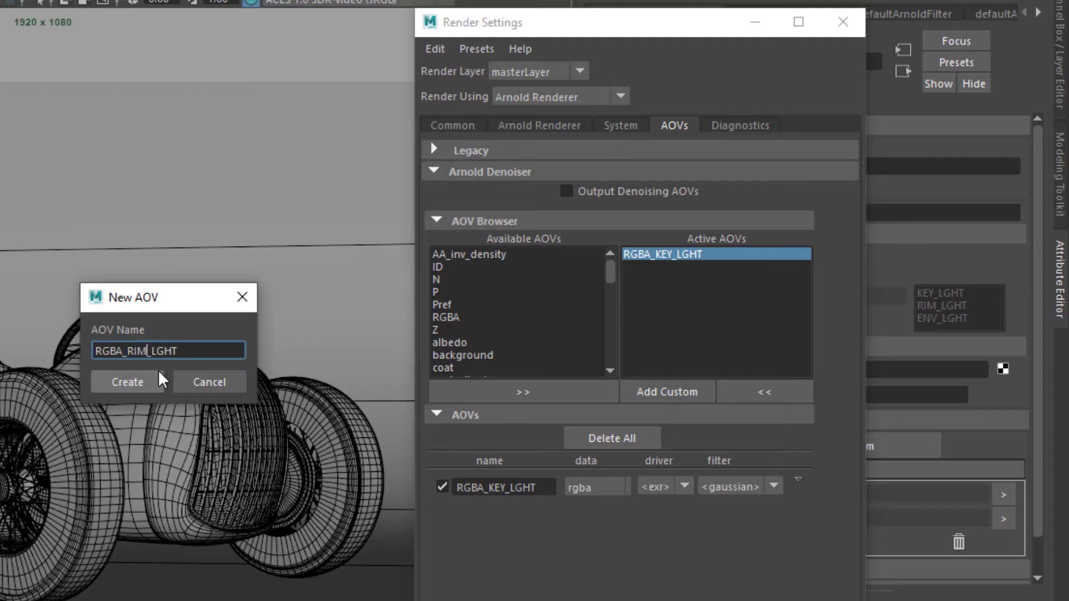
{"action": "left_click", "coordinate": [154, 381]}
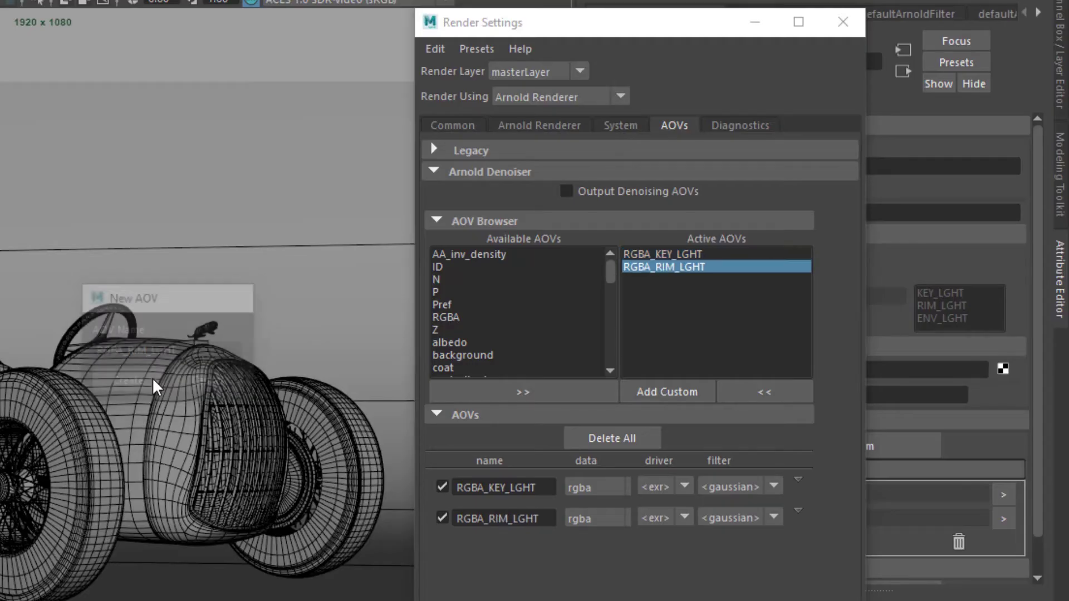
{"action": "left_click", "coordinate": [661, 394]}
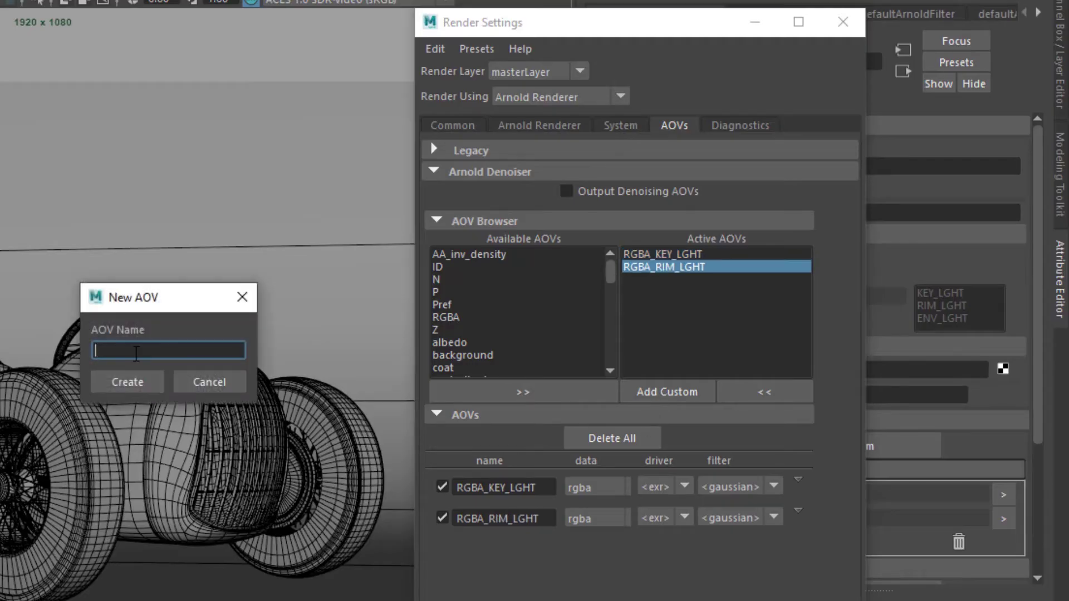
{"action": "type", "text": "RGBA_EN"}
{"action": "type", "text": "_LGHT"}
{"action": "left_click", "coordinate": [129, 383]}
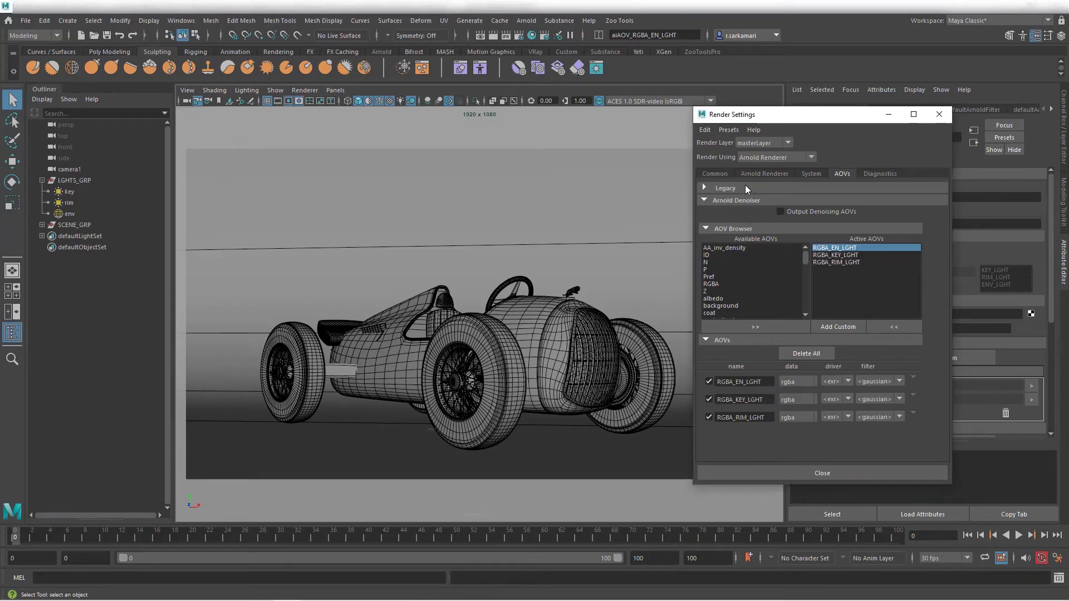
Set the render device to CPU and Camera (AA) to 3, then launch an interactive Arnold render
{"action": "left_click", "coordinate": [817, 173]}
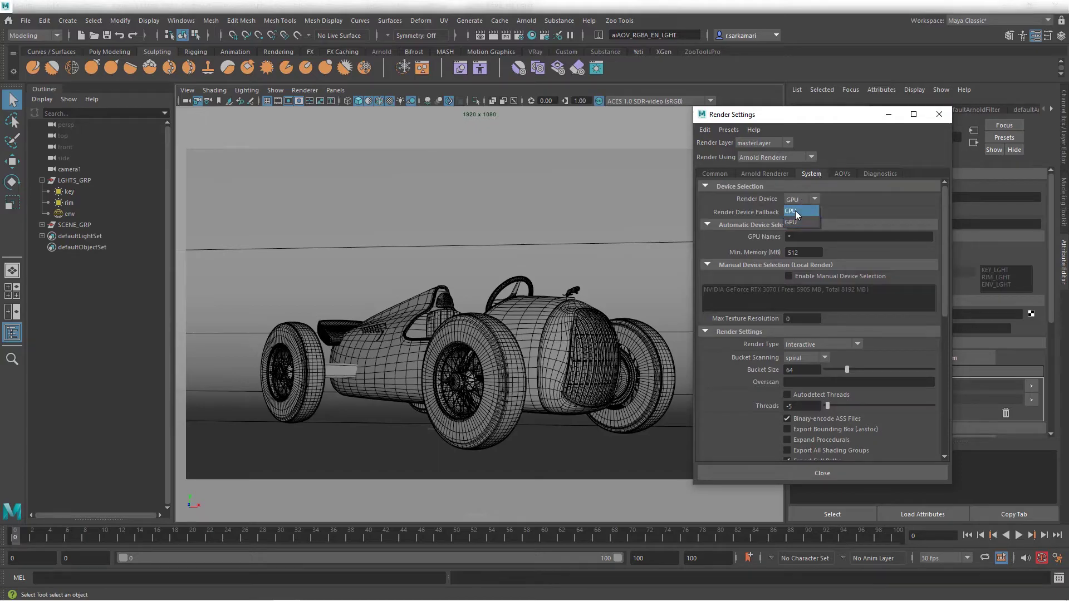
{"action": "left_click", "coordinate": [795, 210]}
{"action": "left_click", "coordinate": [766, 174]}
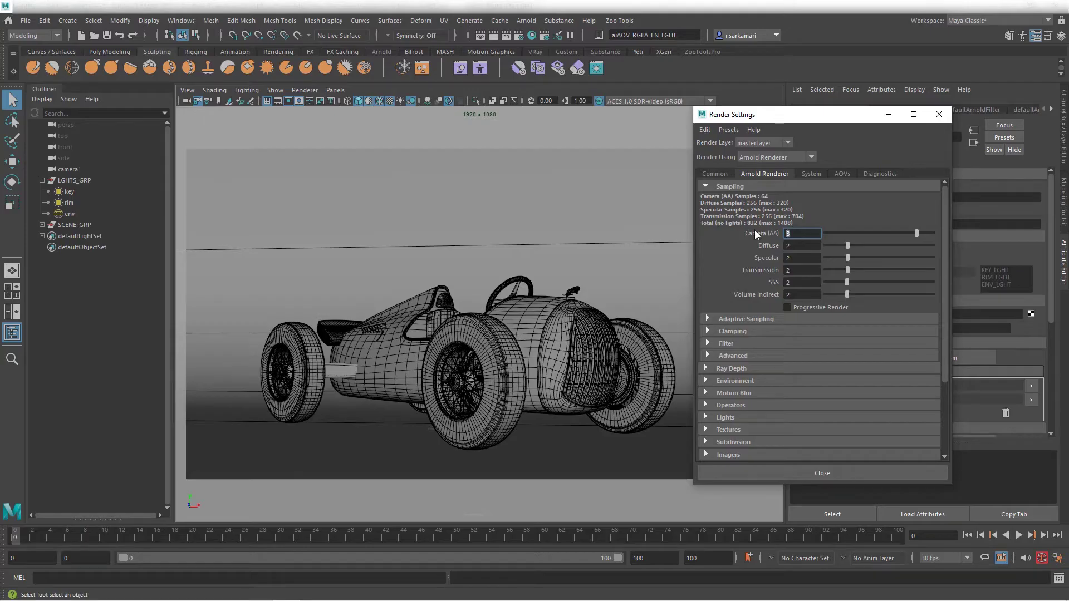
{"action": "type", "text": "3"}
{"action": "key", "text": "Return"}
{"action": "left_click", "coordinate": [527, 20]}
{"action": "left_click", "coordinate": [548, 40]}
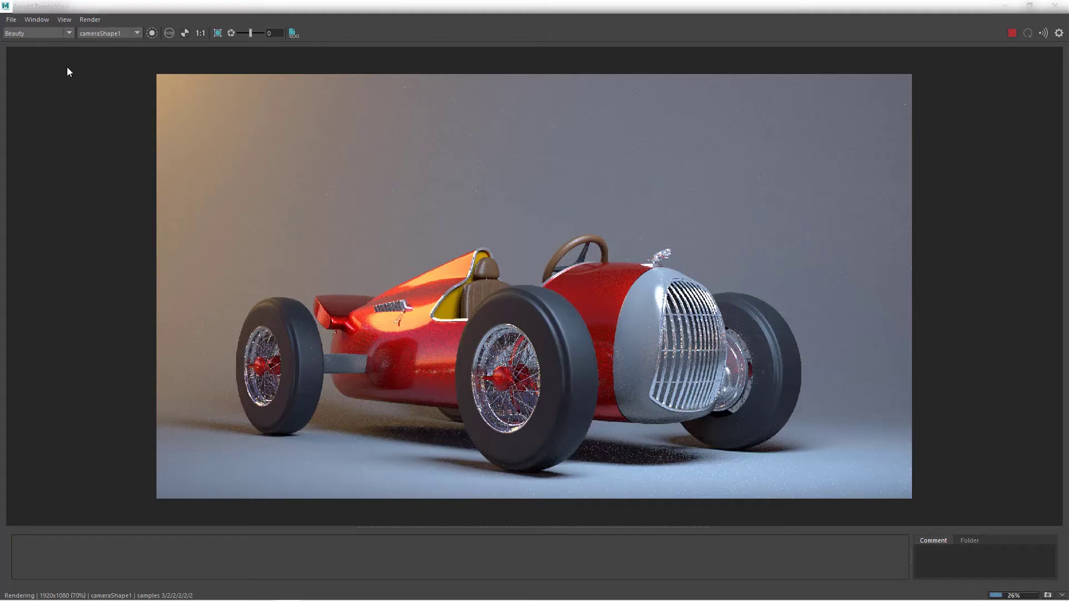
View the RGBA_KEY_LGHT and RGBA_RIM_LGHT passes from the RenderView's AOV list
{"action": "left_click", "coordinate": [30, 34]}
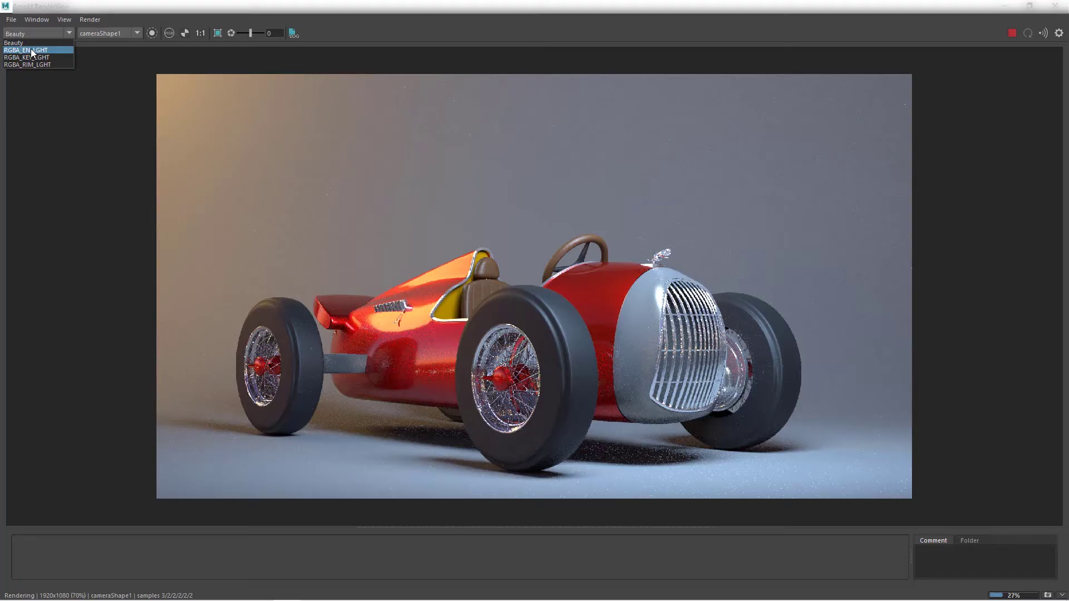
{"action": "left_click", "coordinate": [26, 58]}
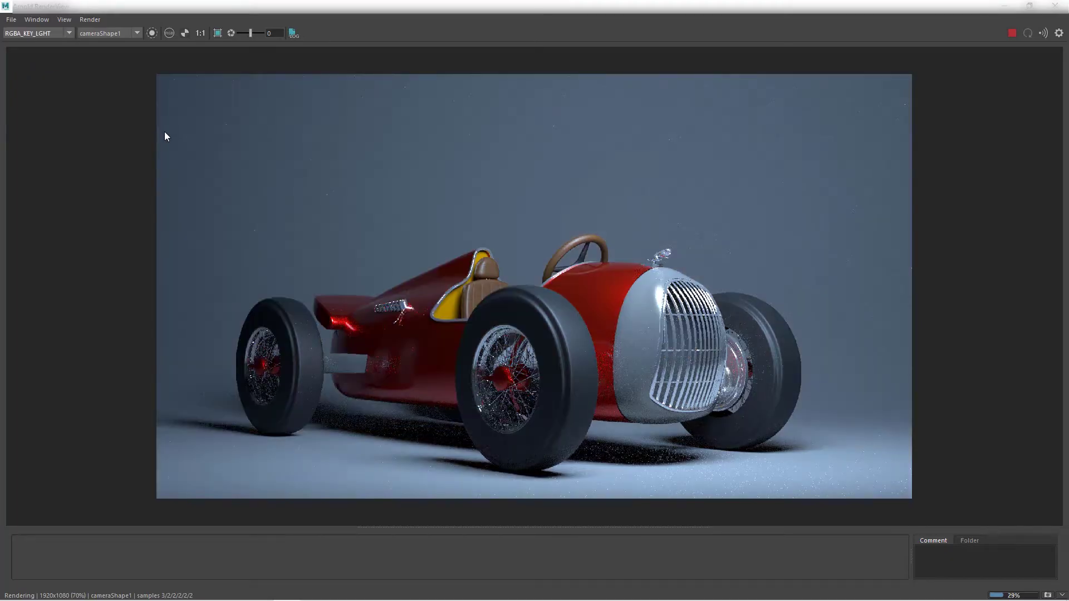
{"action": "left_click", "coordinate": [37, 35]}
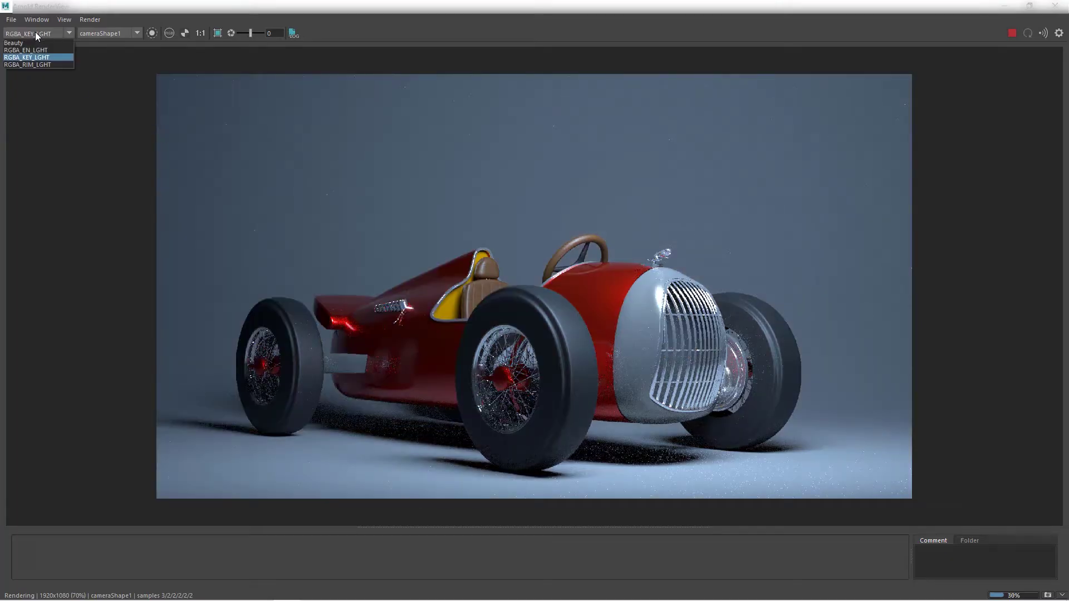
{"action": "left_click", "coordinate": [40, 66]}
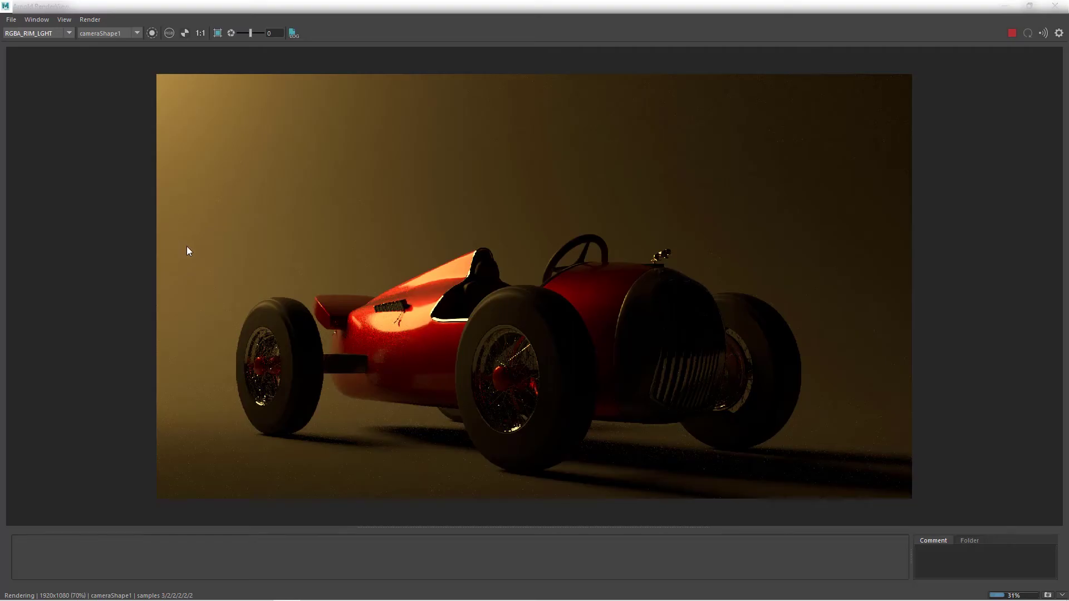
{"action": "left_click", "coordinate": [47, 34]}
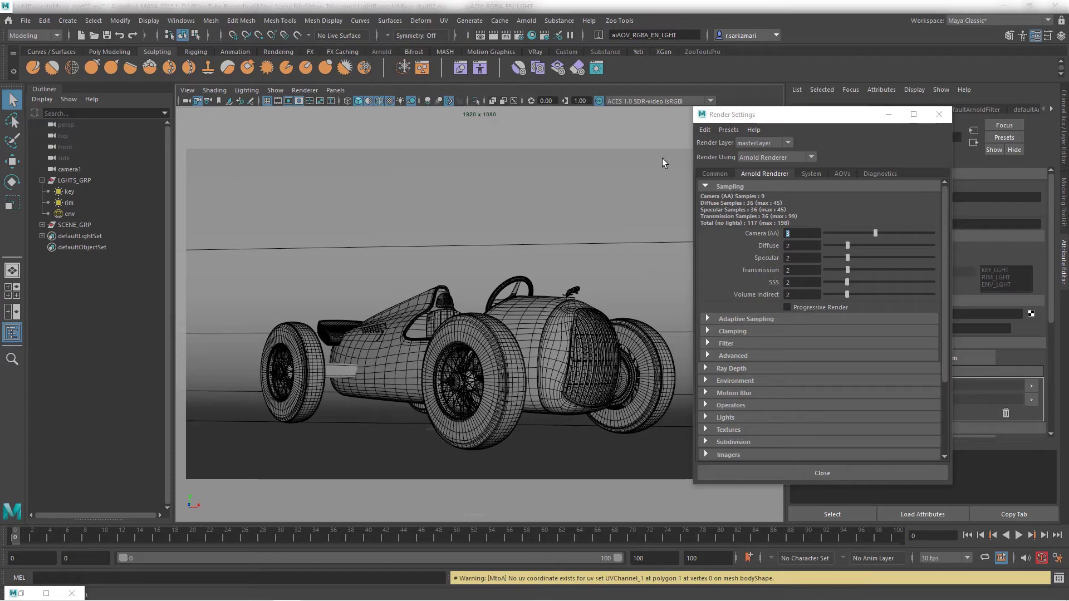
Replace the misnamed RGBA_EN_LGHT AOV with a custom RGBA_ENV_LGHT AOV
{"action": "left_click", "coordinate": [841, 173]}
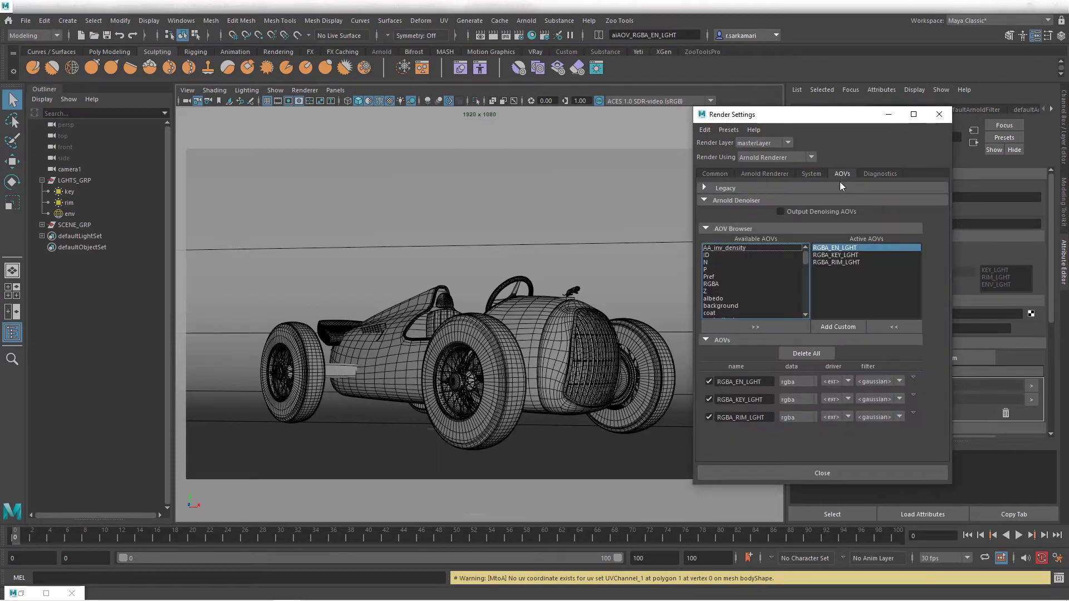
{"action": "left_click", "coordinate": [912, 379]}
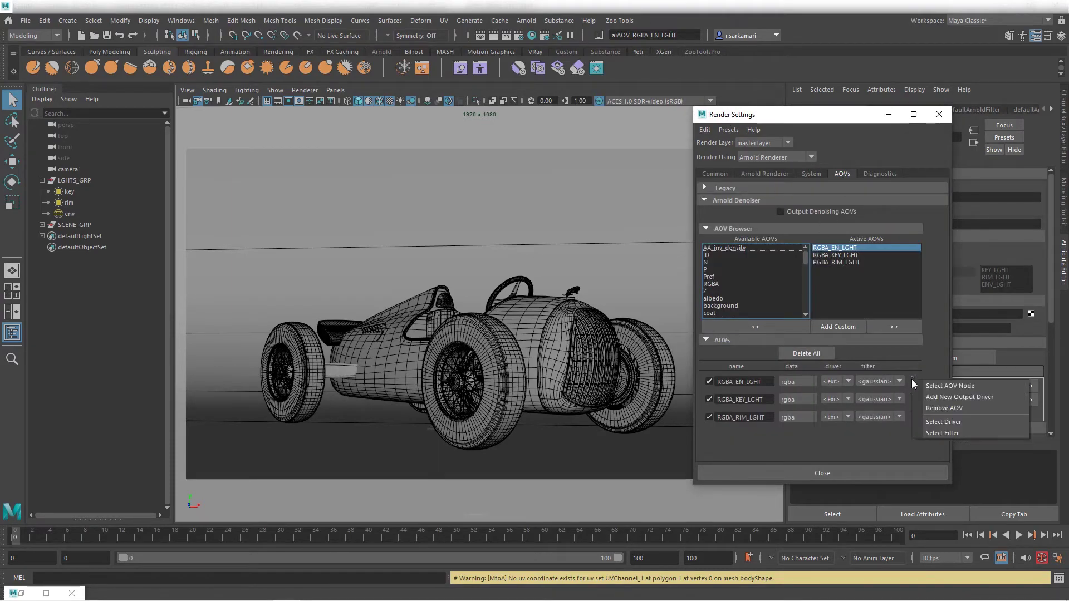
{"action": "left_click", "coordinate": [936, 407]}
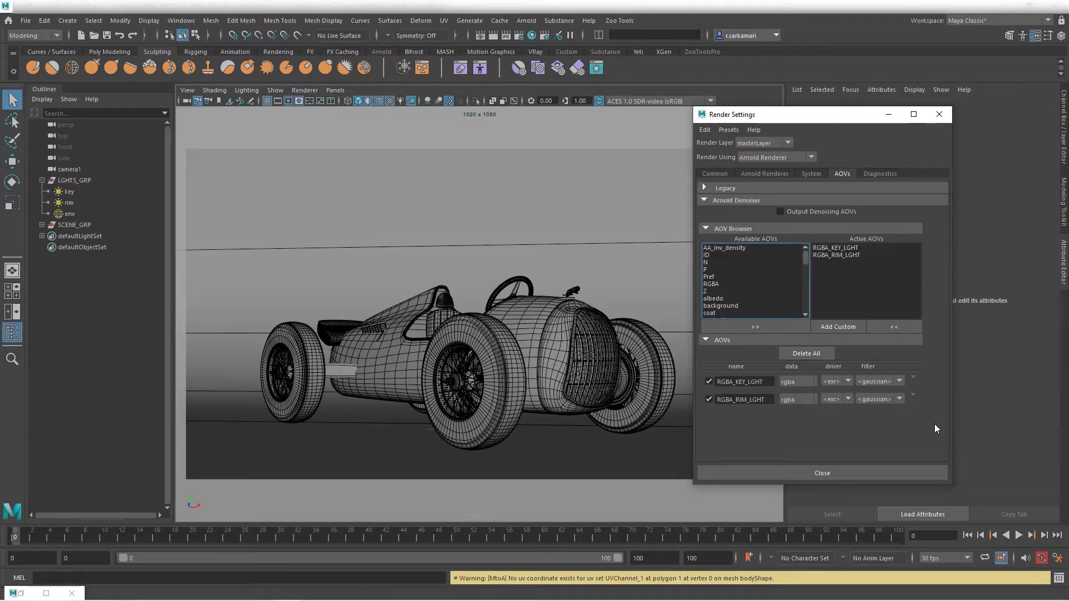
{"action": "left_click", "coordinate": [837, 325]}
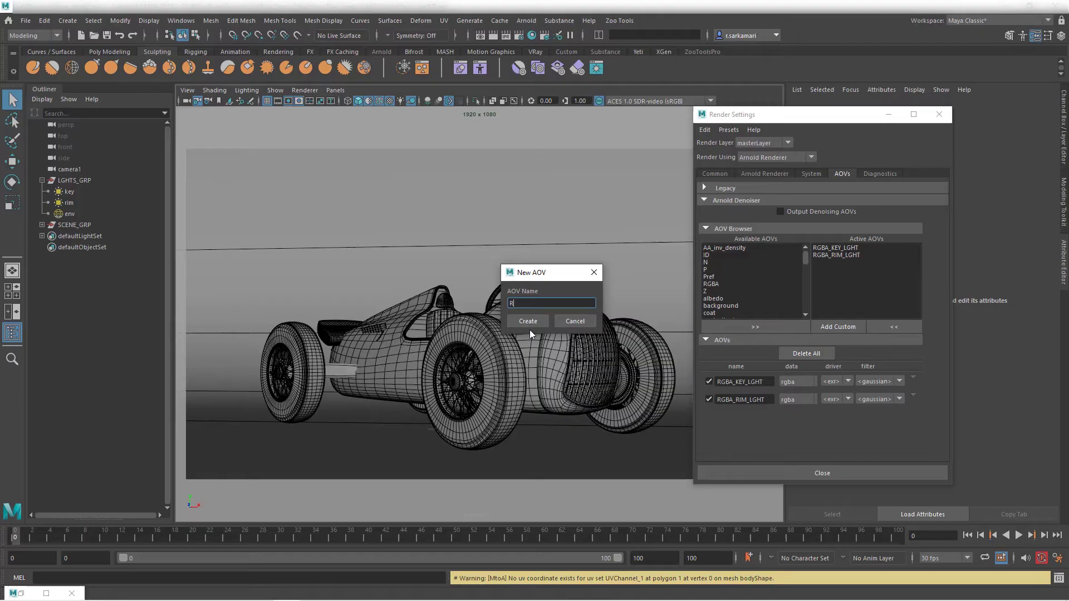
{"action": "type", "text": "RGBA_ENV_LGHT"}
{"action": "left_click", "coordinate": [524, 326]}
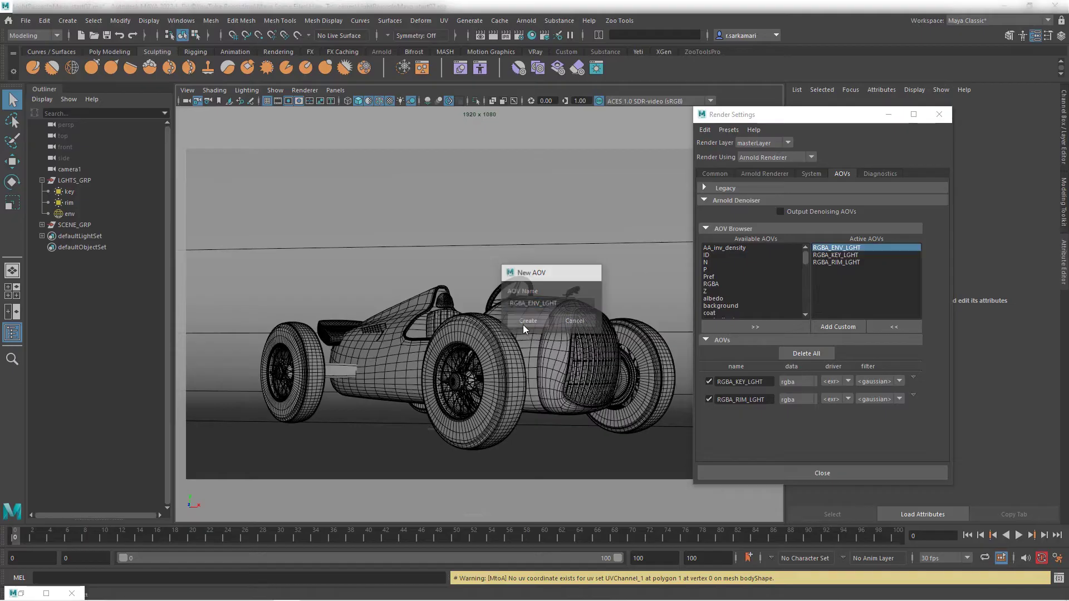
Set the Common image size preset to HD_540 (960 x 540)
{"action": "left_click", "coordinate": [715, 175]}
{"action": "scroll", "coordinate": [767, 336], "scroll_direction": "down", "scroll_amount": 5}
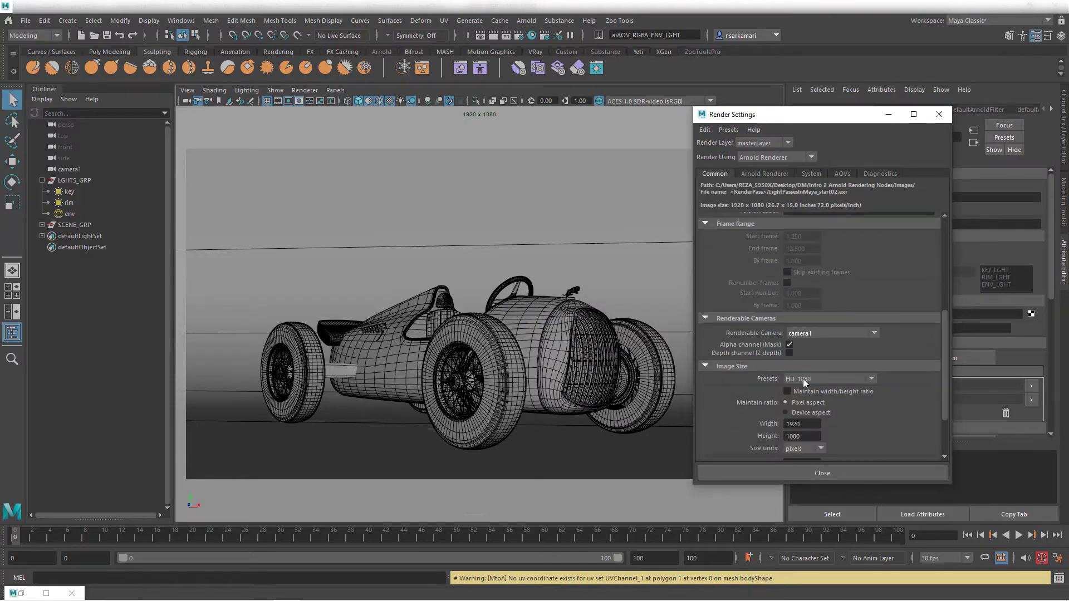
{"action": "left_click", "coordinate": [803, 379]}
{"action": "left_click", "coordinate": [804, 468]}
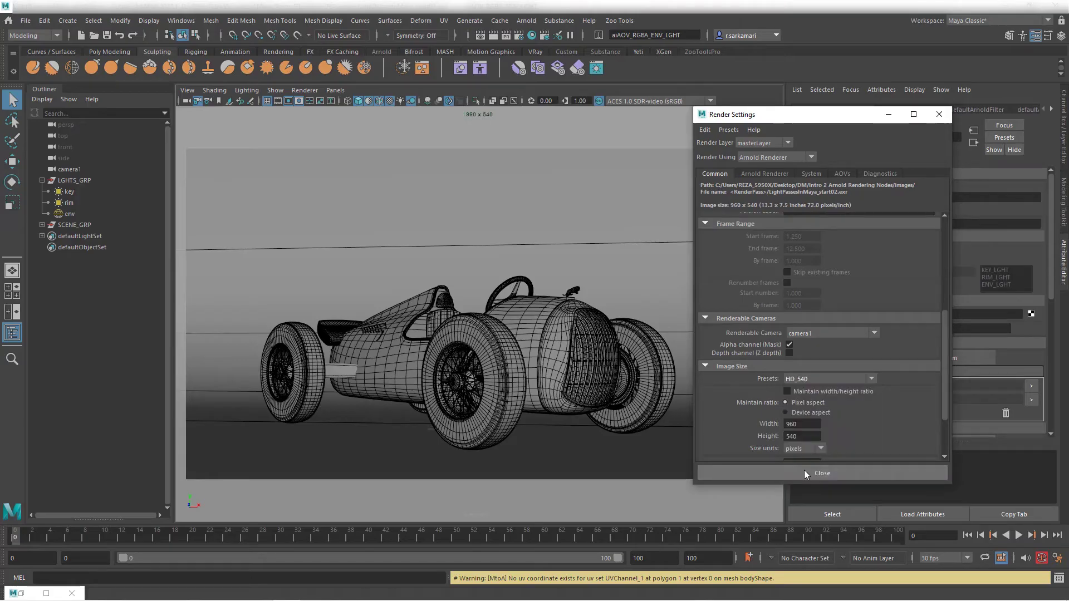
{"action": "left_click", "coordinate": [803, 472]}
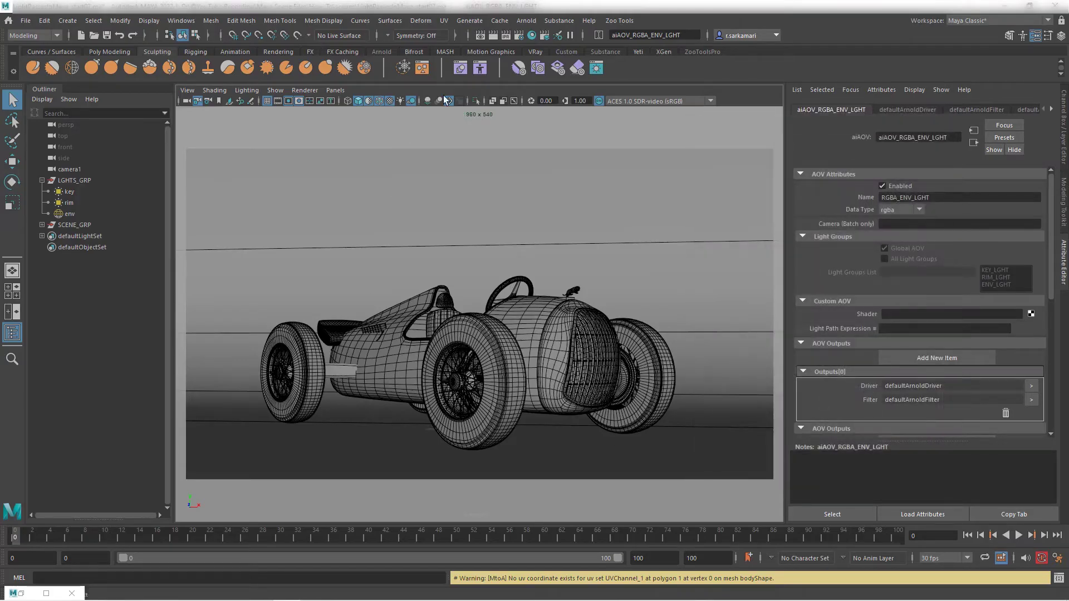
{"action": "left_click", "coordinate": [528, 22]}
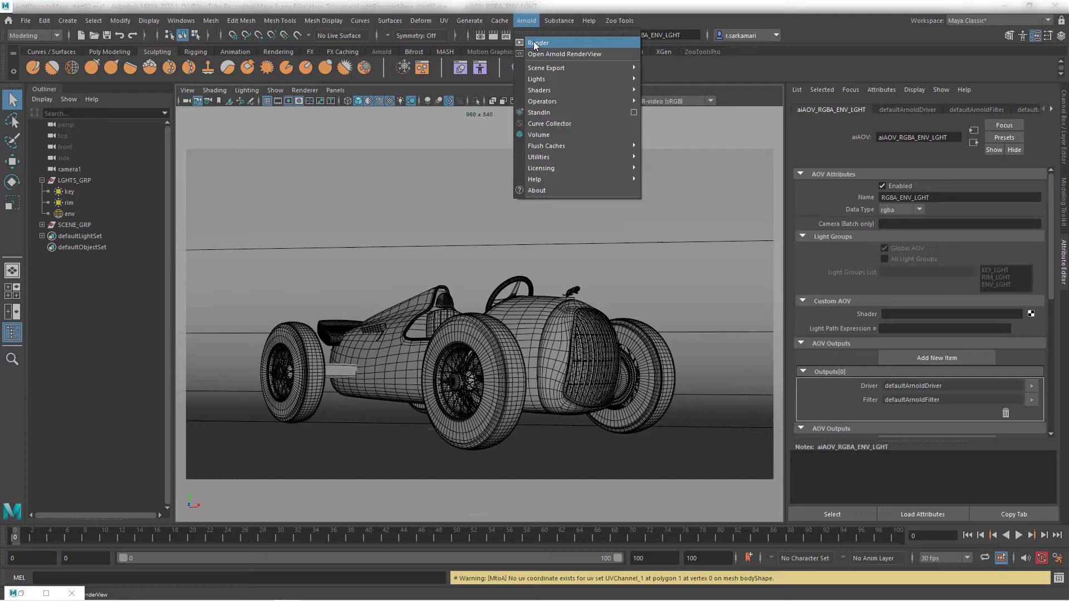
{"action": "left_click", "coordinate": [535, 43]}
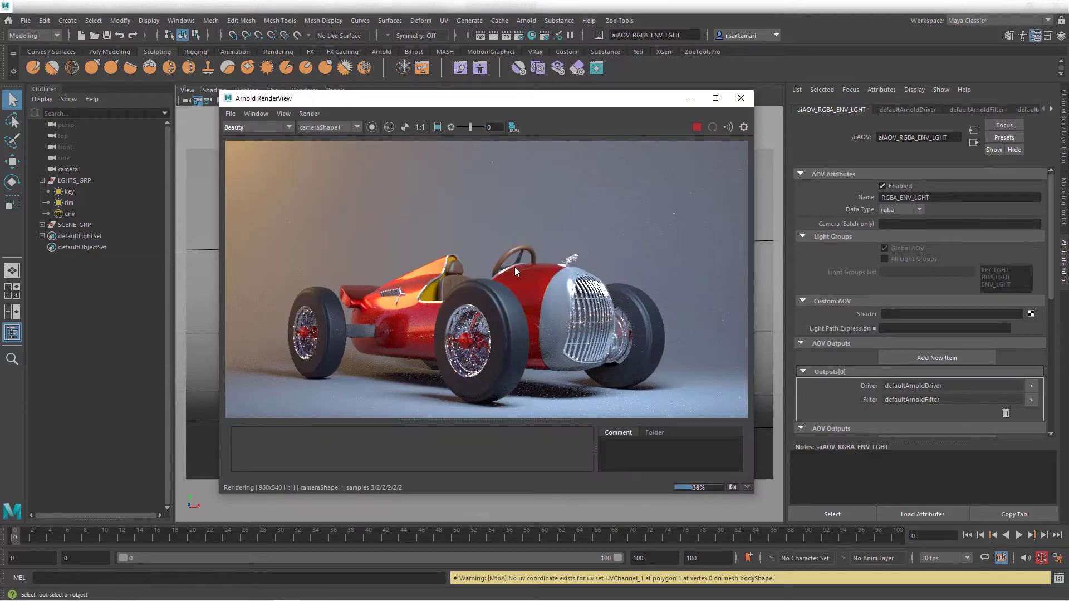
{"action": "left_click", "coordinate": [285, 127]}
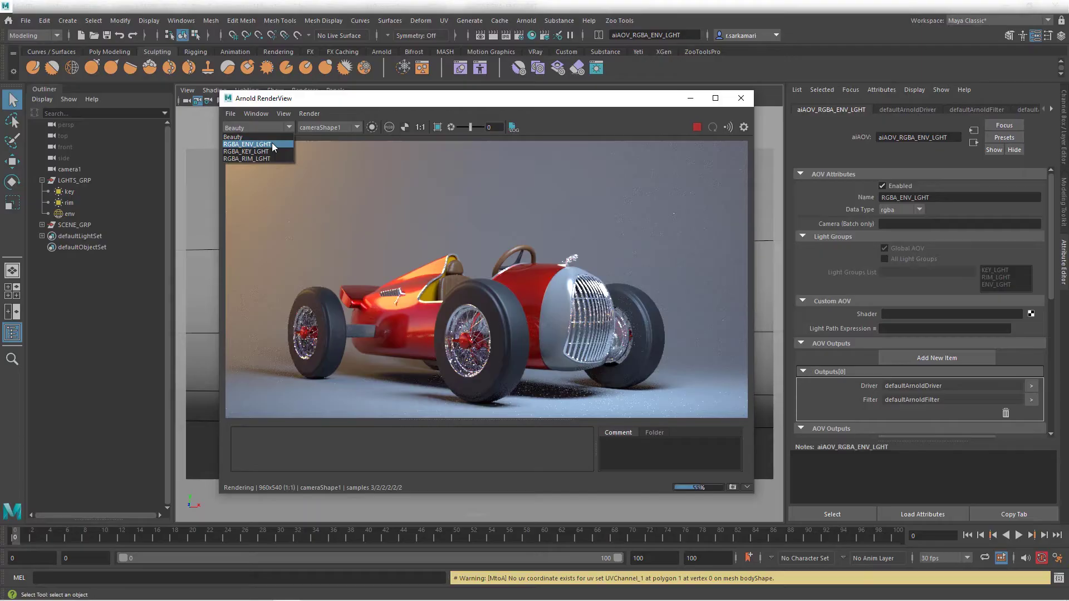
{"action": "left_click", "coordinate": [272, 145]}
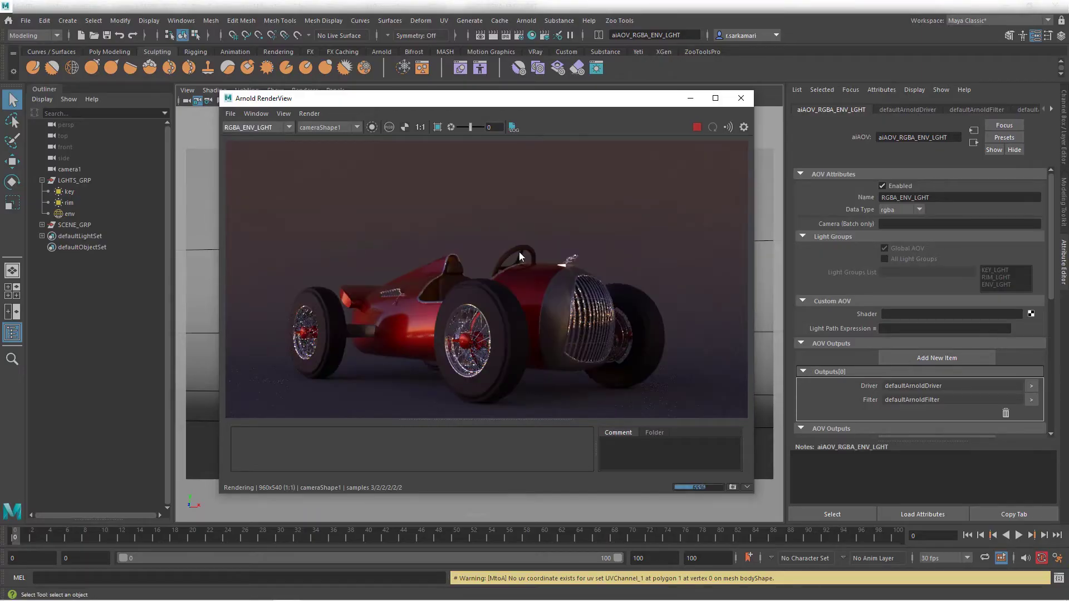
{"action": "left_click", "coordinate": [278, 125]}
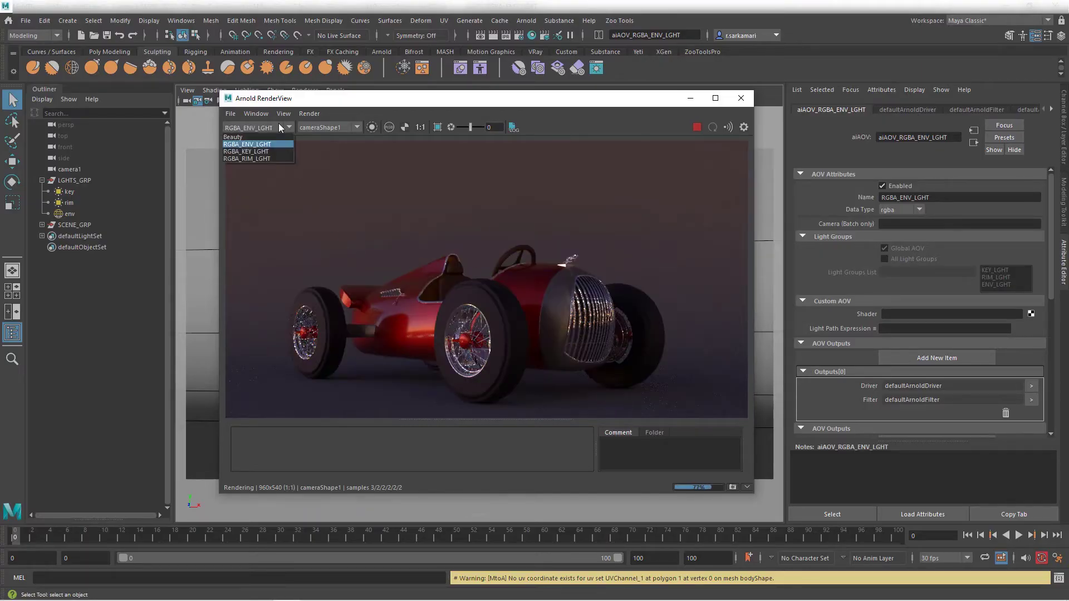
{"action": "left_click", "coordinate": [272, 152]}
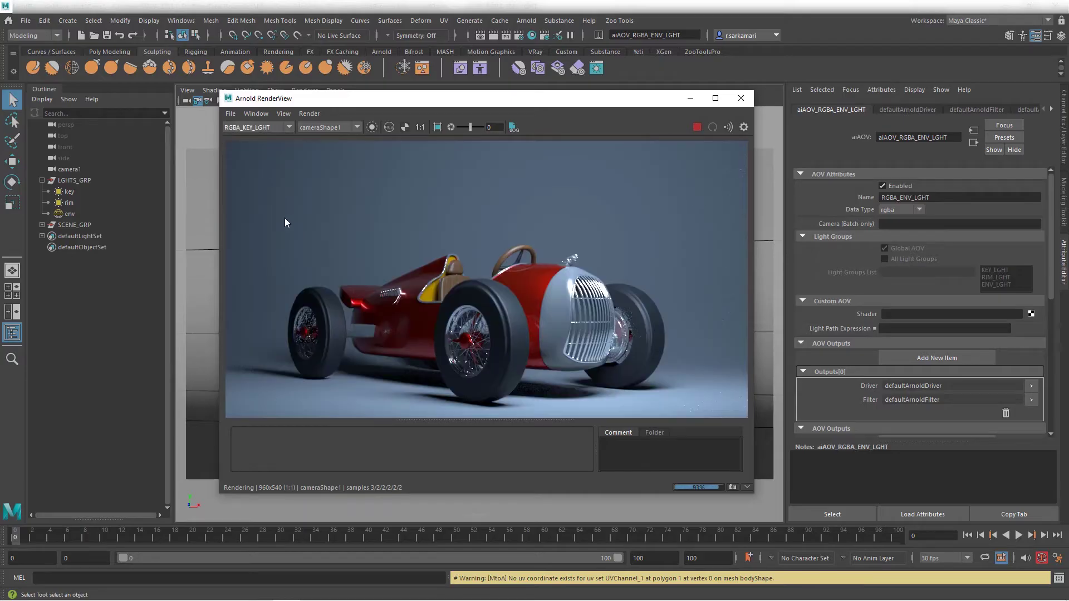
{"action": "left_click", "coordinate": [249, 126]}
{"action": "left_click", "coordinate": [252, 161]}
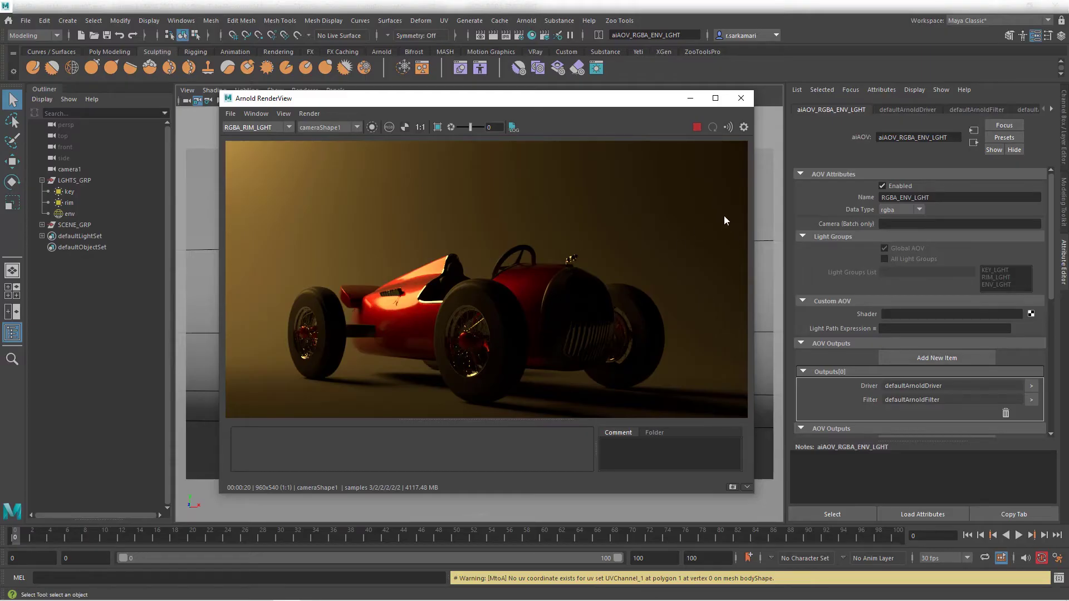
Close the RenderView and raise Camera (AA) samples to 8 in Render Settings
{"action": "left_click", "coordinate": [740, 98]}
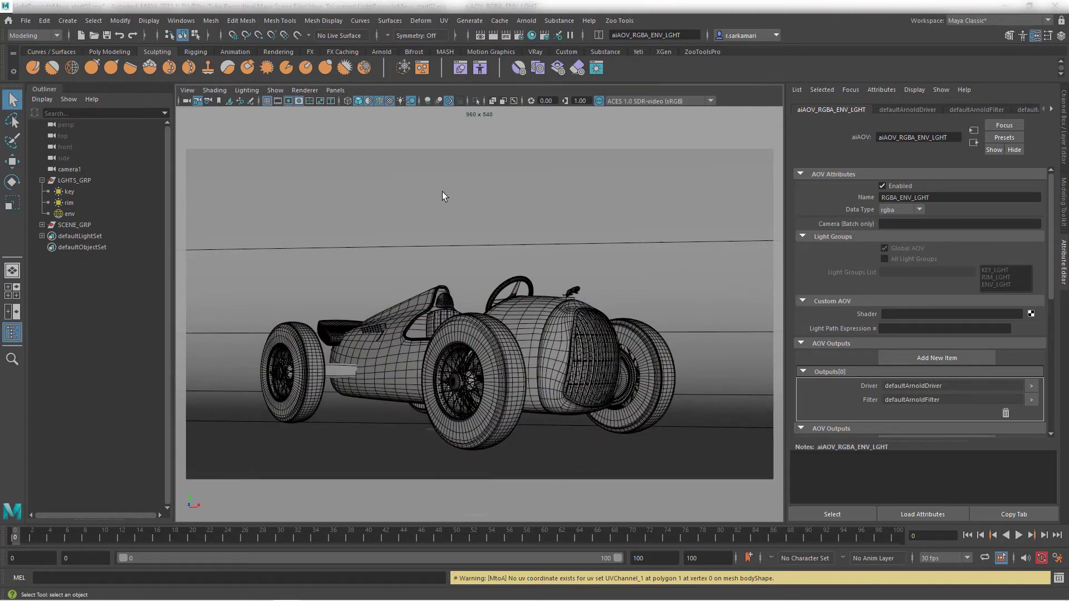
{"action": "left_click", "coordinate": [519, 36]}
{"action": "left_click_drag", "start_coordinate": [796, 121], "coordinate": [508, 142]}
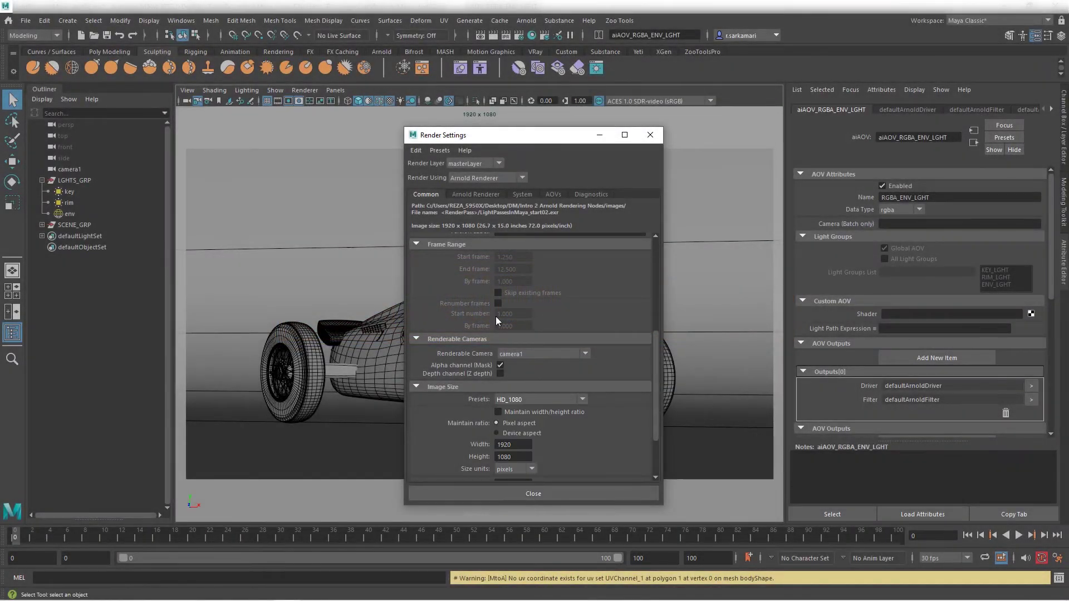
{"action": "left_click", "coordinate": [485, 192]}
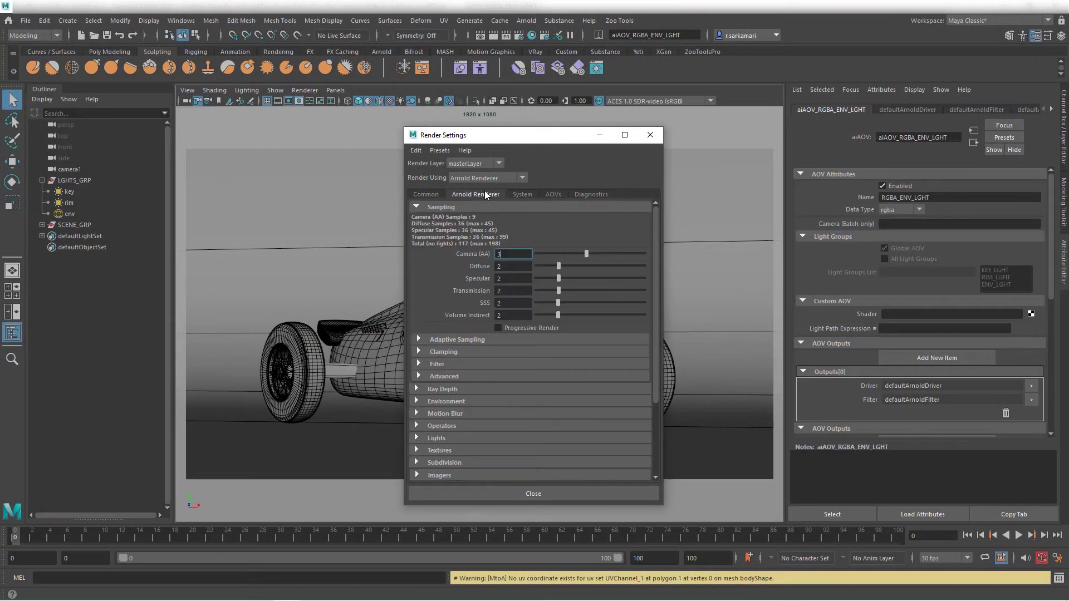
{"action": "double_click", "coordinate": [513, 252]}
{"action": "type", "text": "8"}
{"action": "key", "text": "Return"}
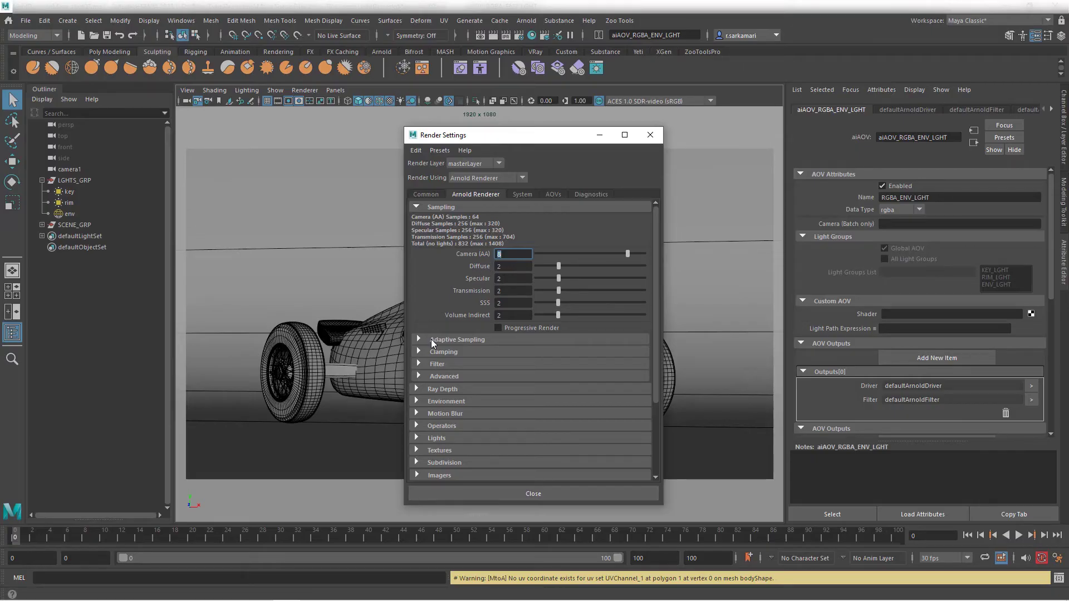
Expand Ray Depth to check the Diffuse value, then review the System and AOVs tabs
{"action": "left_click", "coordinate": [433, 390]}
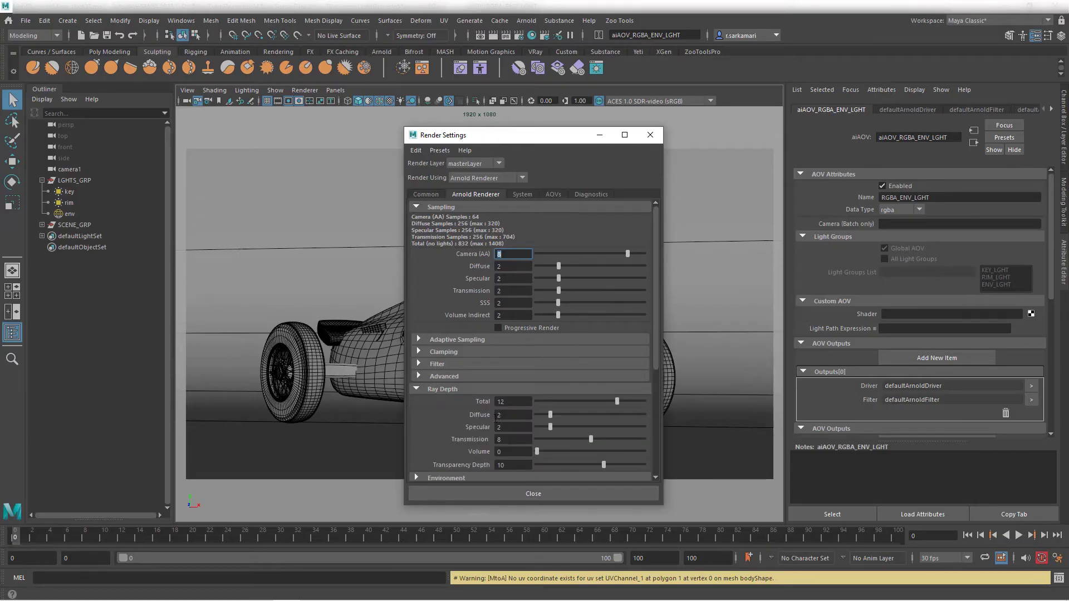
{"action": "left_click", "coordinate": [513, 415]}
{"action": "left_click", "coordinate": [522, 195]}
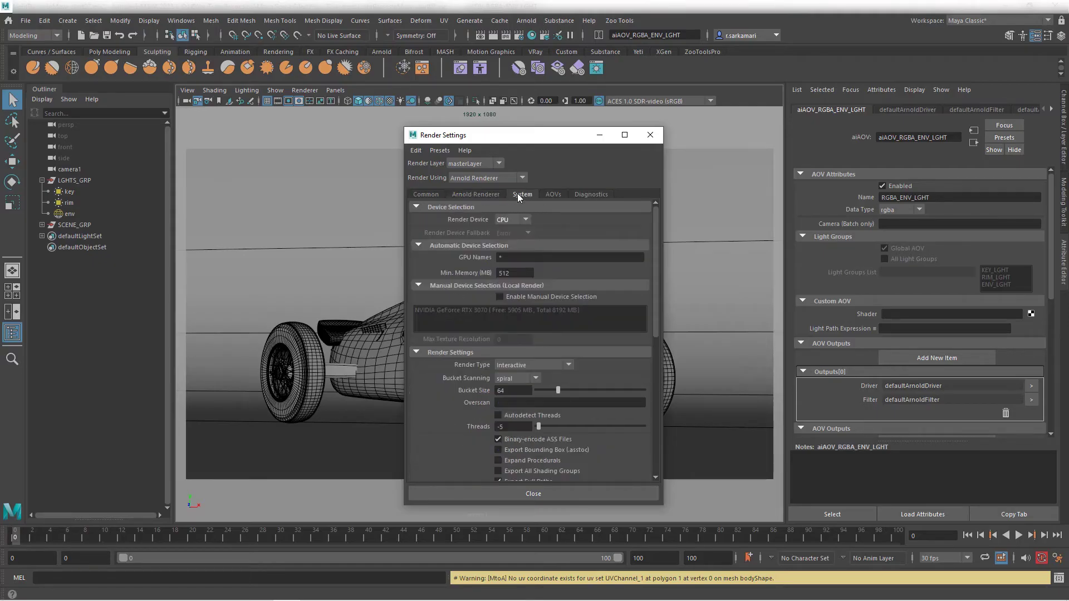
{"action": "left_click", "coordinate": [554, 195]}
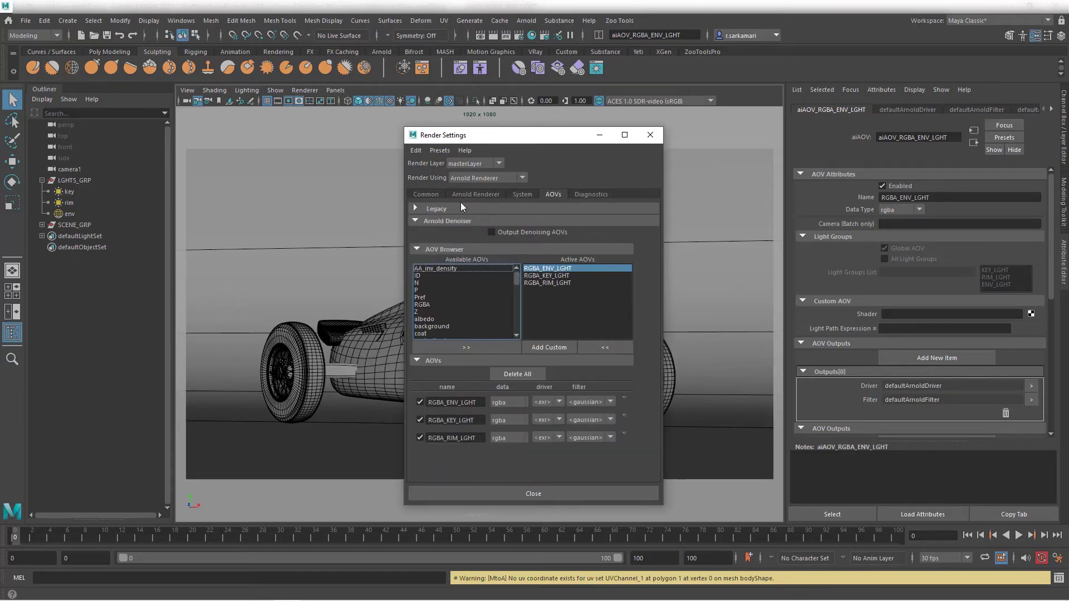
Set the file name prefix to <RenderPass>, enable Half Precision EXR output, and close Render Settings
{"action": "left_click", "coordinate": [426, 194]}
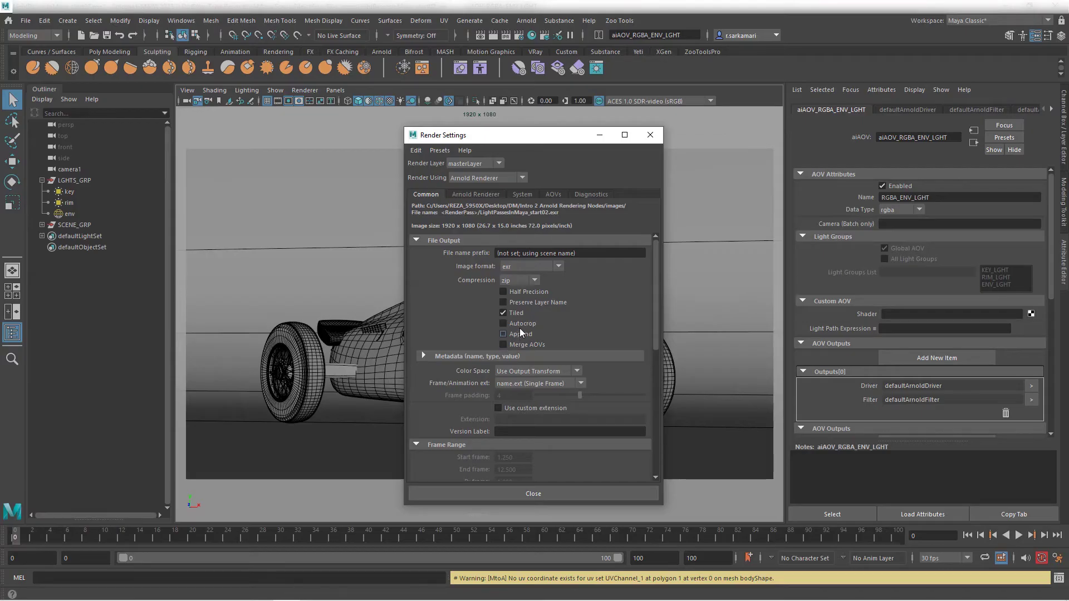
{"action": "right_click", "coordinate": [510, 252]}
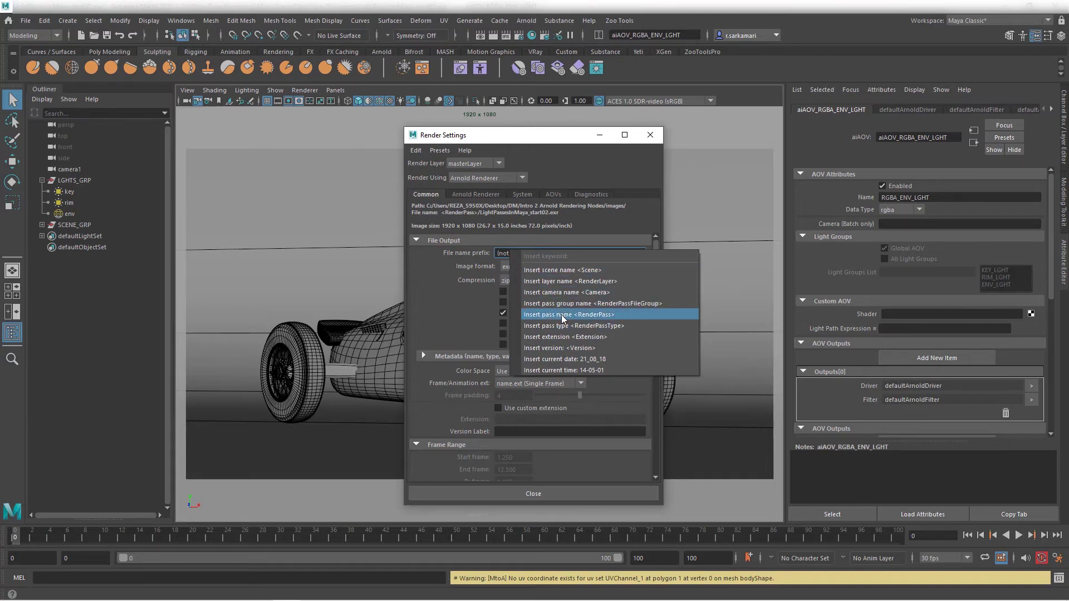
{"action": "left_click", "coordinate": [563, 315]}
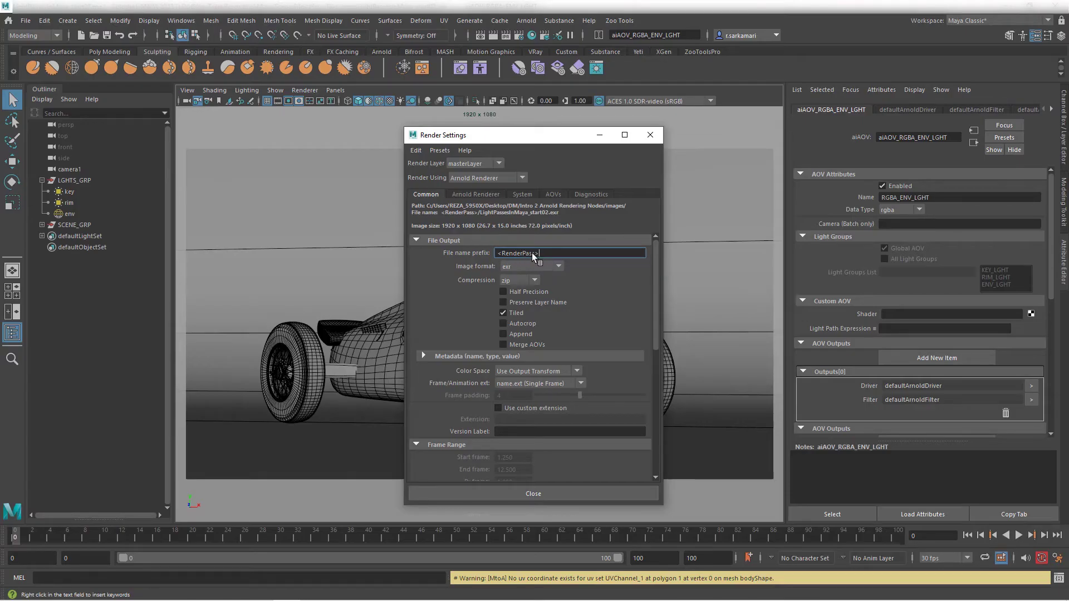
{"action": "left_click", "coordinate": [503, 292]}
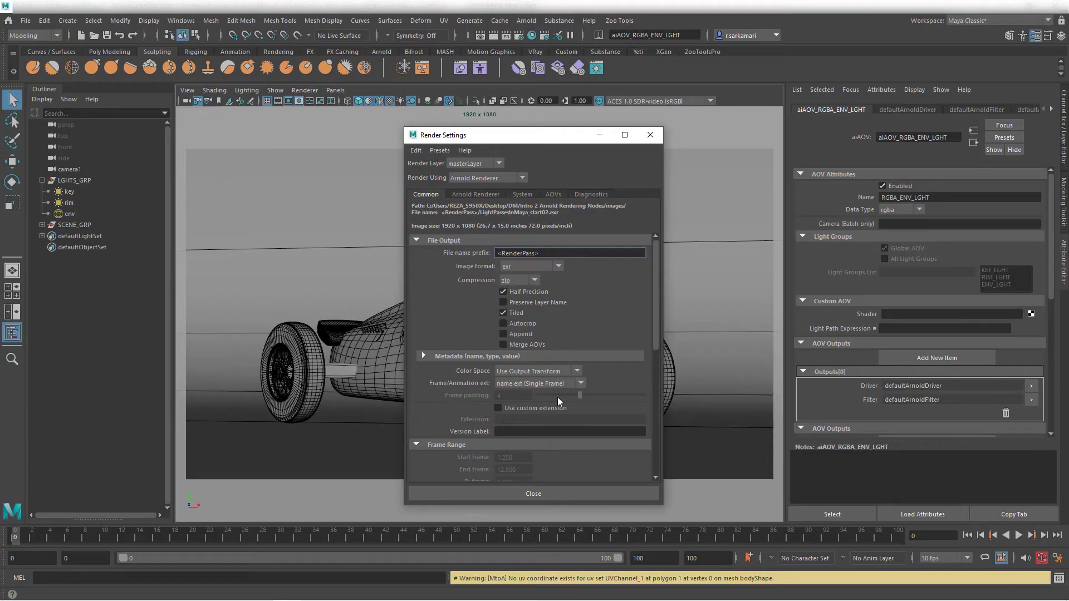
{"action": "scroll", "coordinate": [547, 387], "scroll_direction": "down", "scroll_amount": 5}
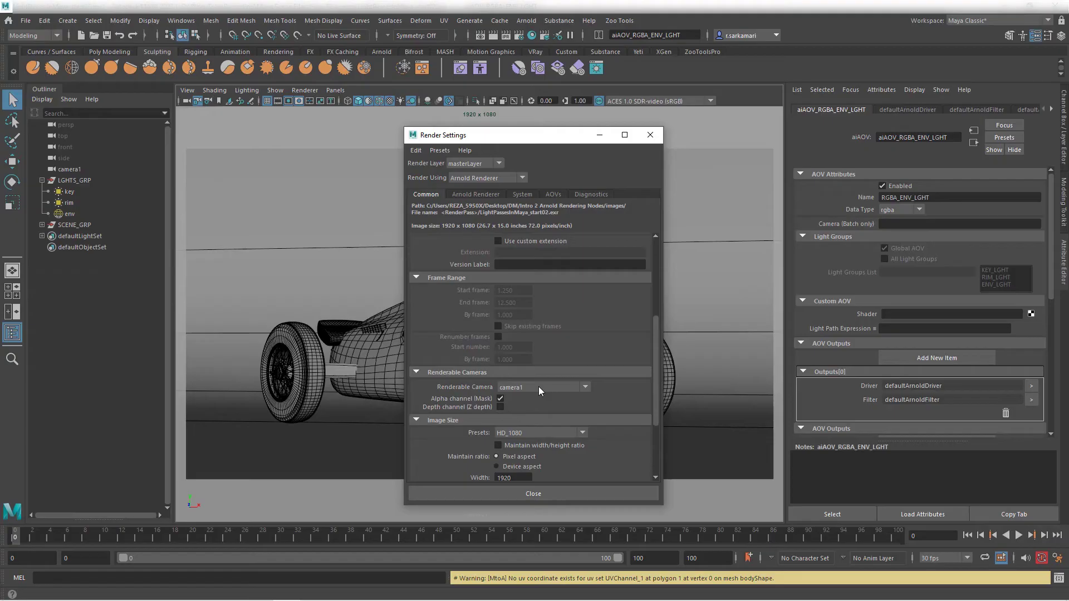
{"action": "left_click", "coordinate": [542, 494]}
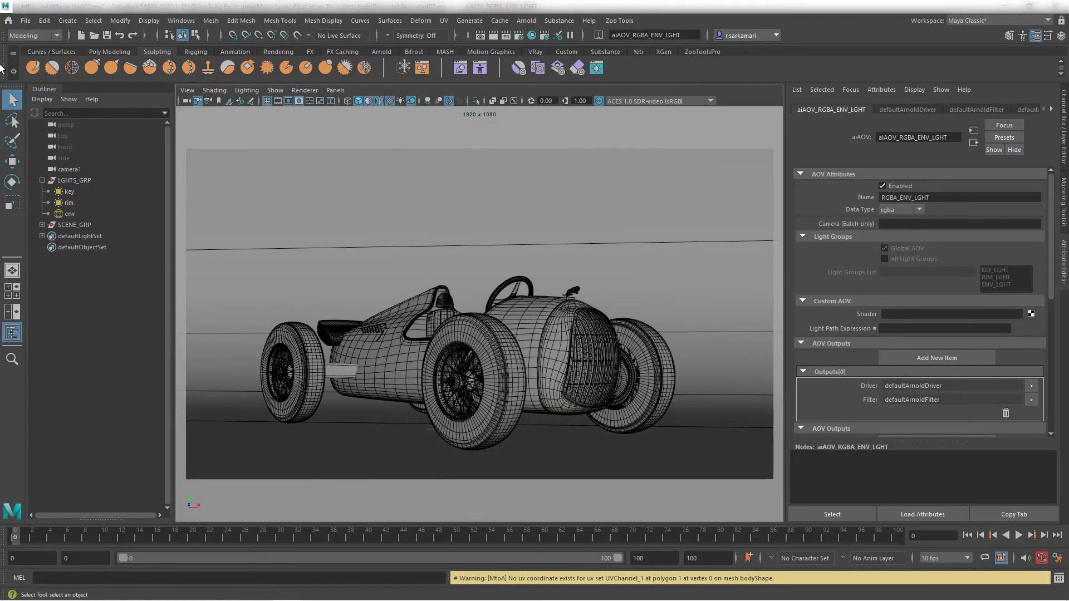
Switch to the Rendering menu set and open the Render > Render Sequence options
{"action": "left_click", "coordinate": [24, 33]}
{"action": "left_click", "coordinate": [29, 88]}
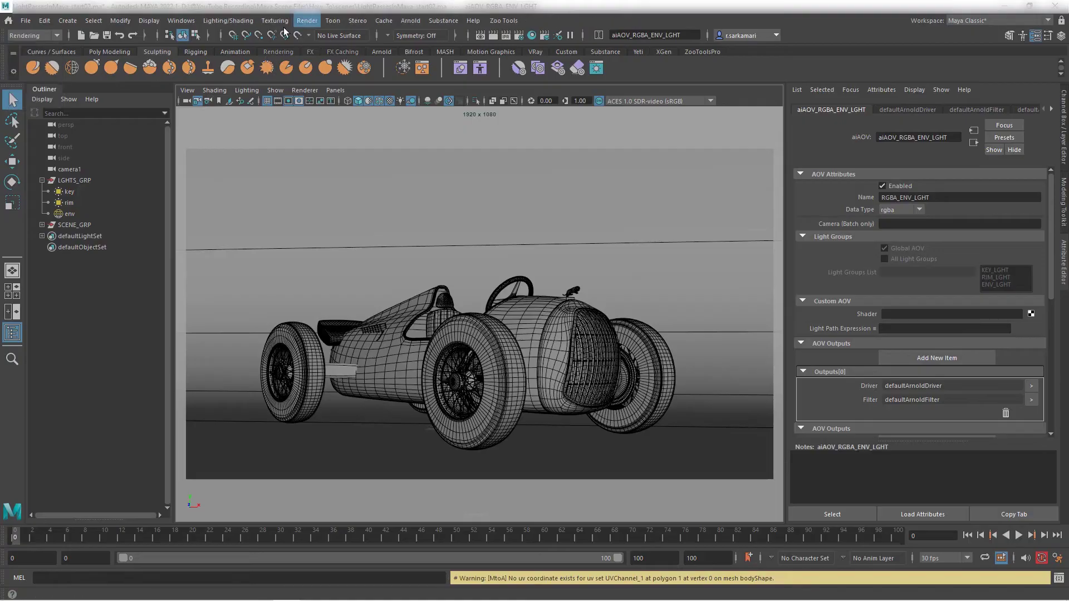
{"action": "left_click", "coordinate": [305, 22]}
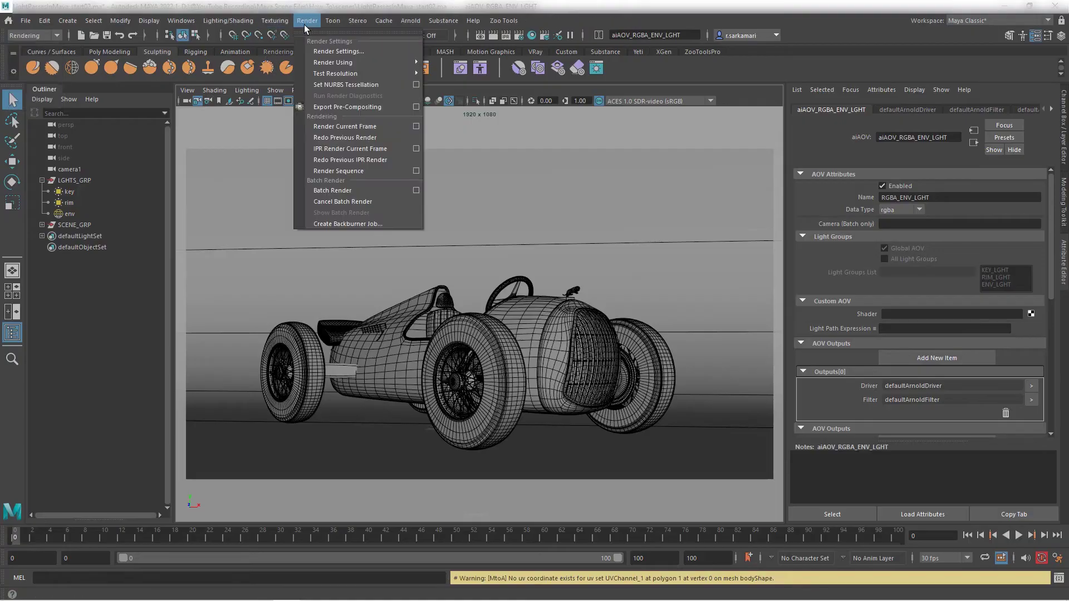
{"action": "left_click", "coordinate": [340, 171]}
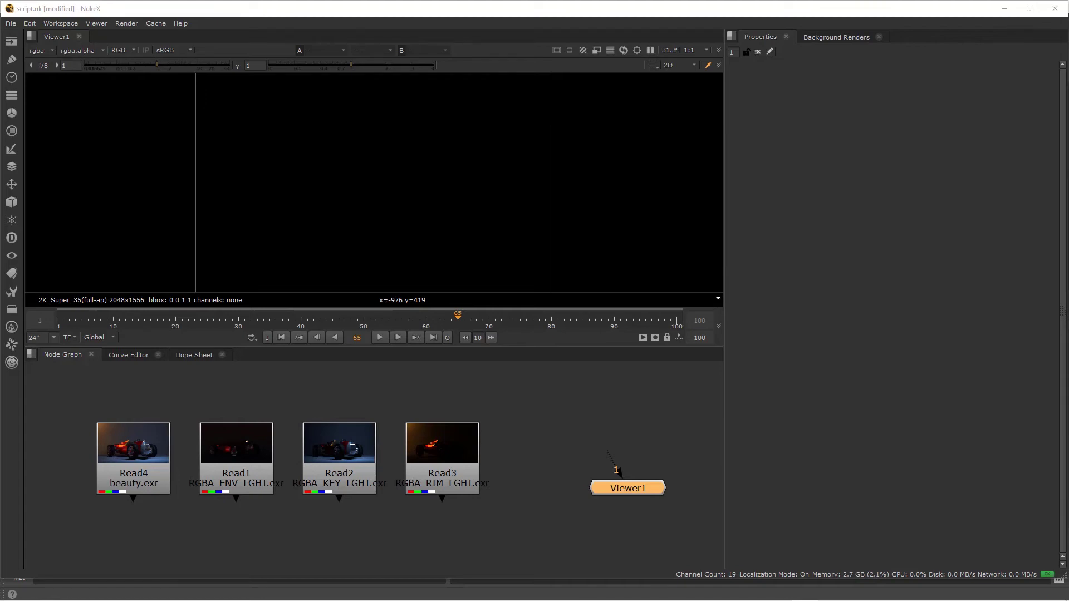
Nudge the beauty Read4 and env-light Read1 slightly left in the node graph
{"action": "left_click_drag", "start_coordinate": [71, 388], "coordinate": [535, 529]}
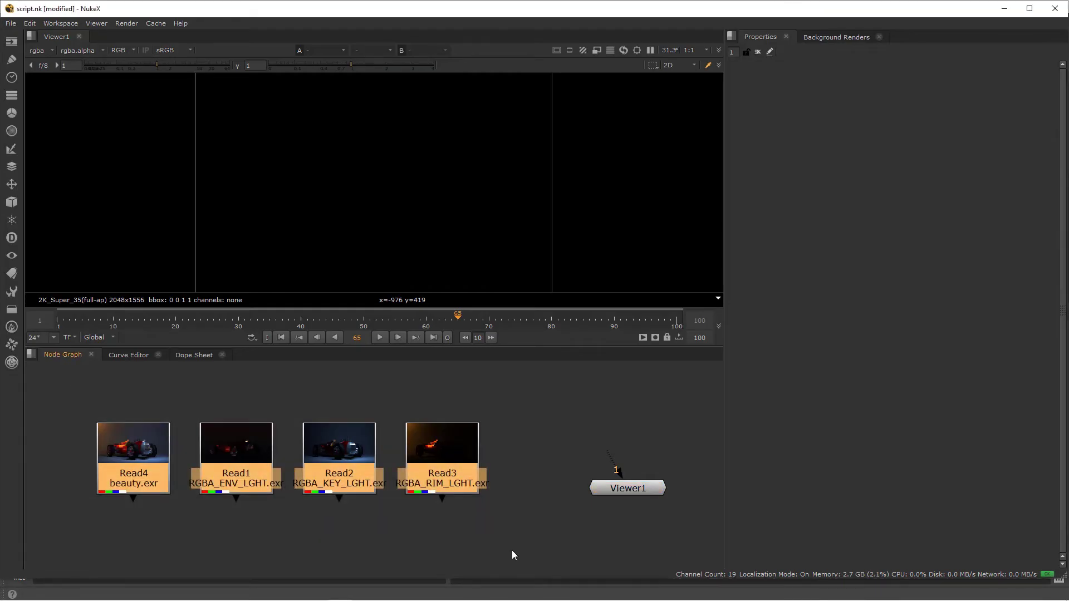
{"action": "left_click", "coordinate": [142, 477]}
{"action": "left_click_drag", "start_coordinate": [132, 461], "coordinate": [121, 463]}
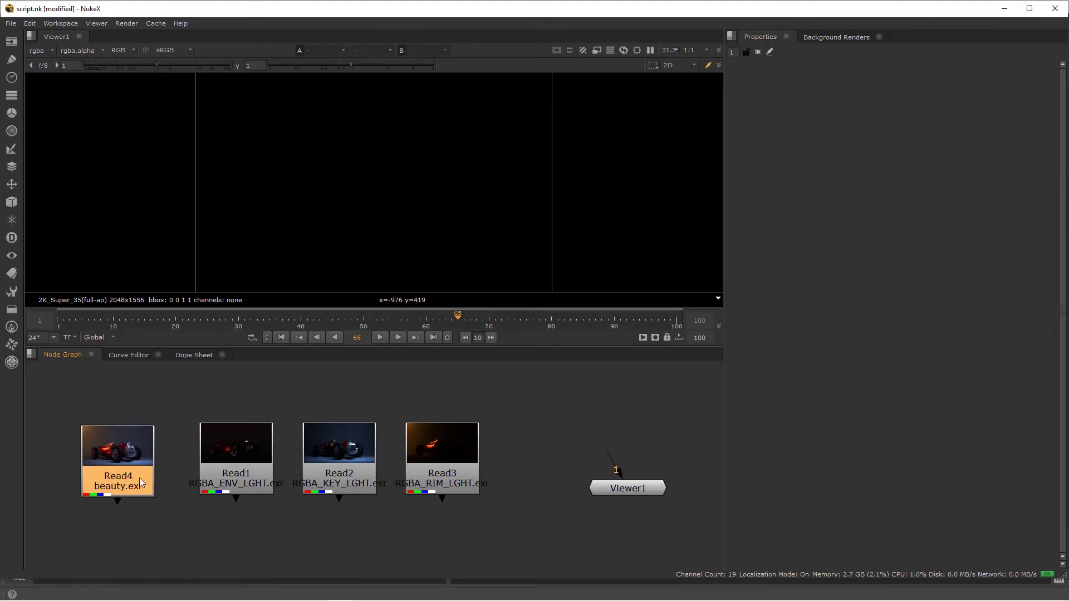
{"action": "mouse_move", "coordinate": [241, 478]}
{"action": "left_mouse_down"}
{"action": "mouse_move", "coordinate": [239, 456]}
{"action": "mouse_move", "coordinate": [235, 480]}
{"action": "left_mouse_up"}
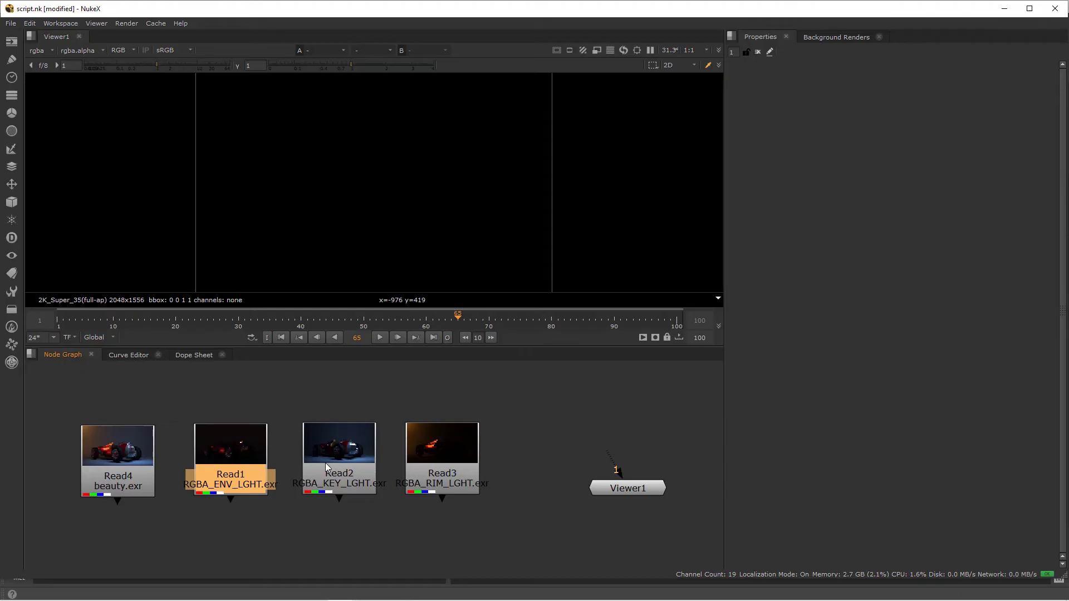
Preview the beauty, env, key and rim light reads one by one in the viewer
{"action": "left_click", "coordinate": [342, 468]}
{"action": "left_click", "coordinate": [432, 460]}
{"action": "left_click", "coordinate": [118, 452]}
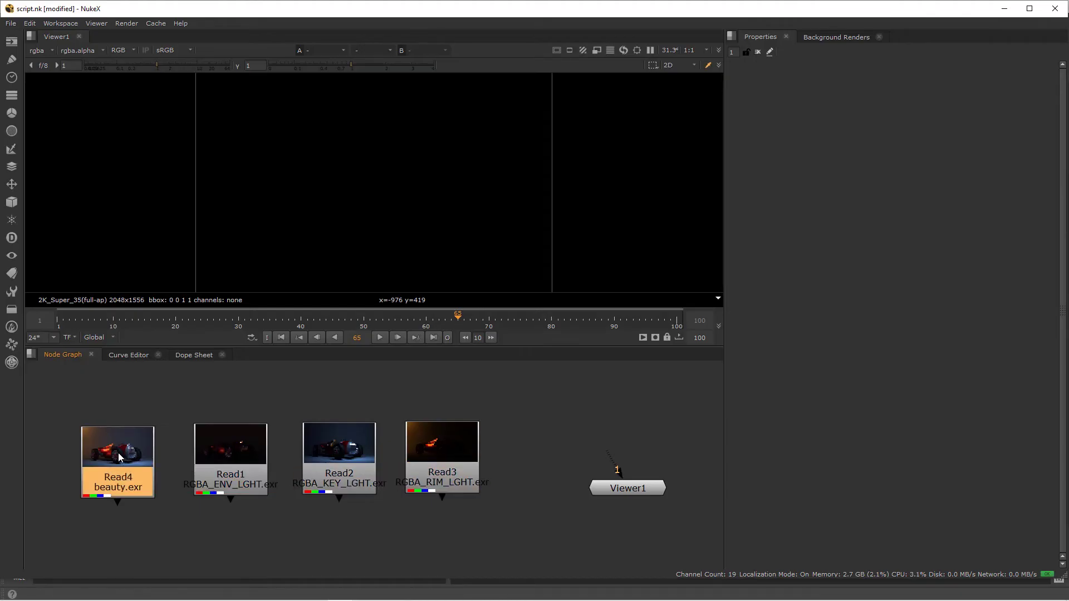
{"action": "key", "text": "1"}
{"action": "left_click", "coordinate": [227, 450]}
{"action": "key", "text": "1"}
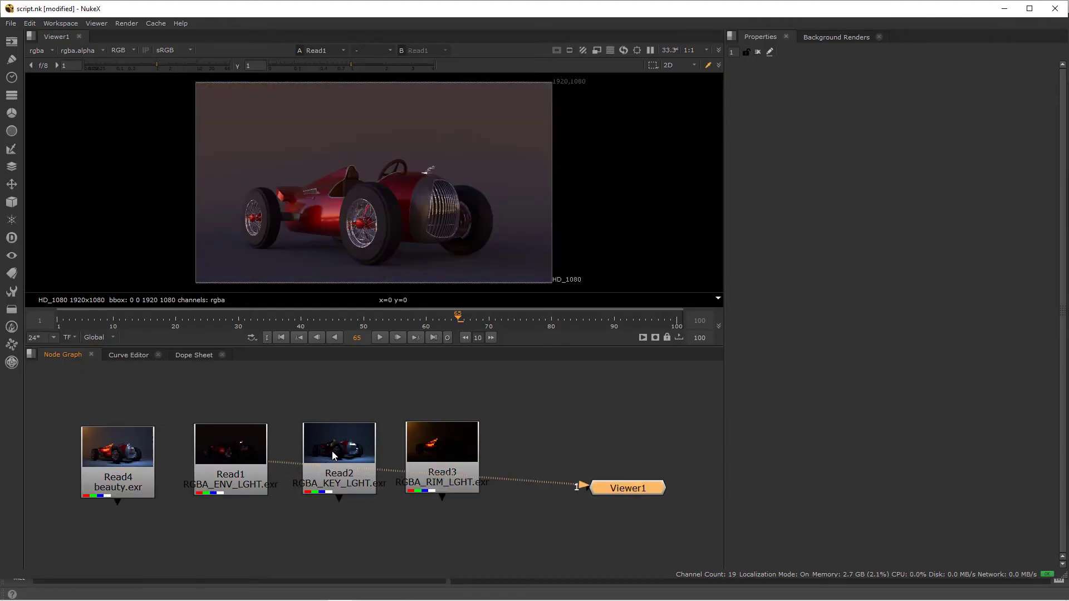
{"action": "left_click", "coordinate": [333, 452]}
{"action": "key", "text": "1"}
{"action": "left_click", "coordinate": [443, 459]}
{"action": "key", "text": "1"}
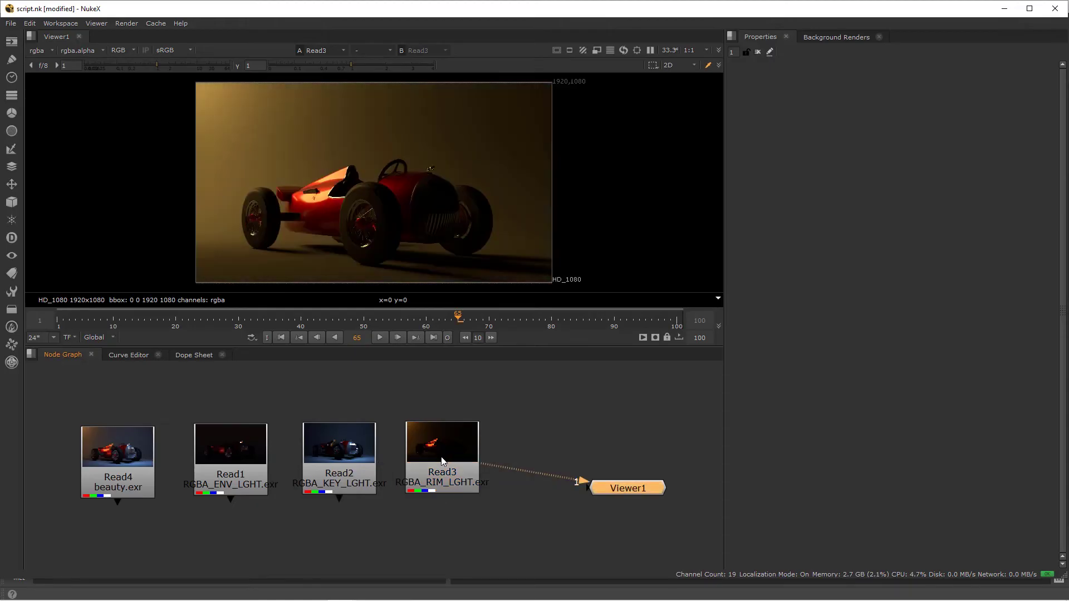
Disconnect Viewer1 from Read3, place the key and rim reads side by side, and select both
{"action": "left_click_drag", "start_coordinate": [493, 469], "coordinate": [512, 509]}
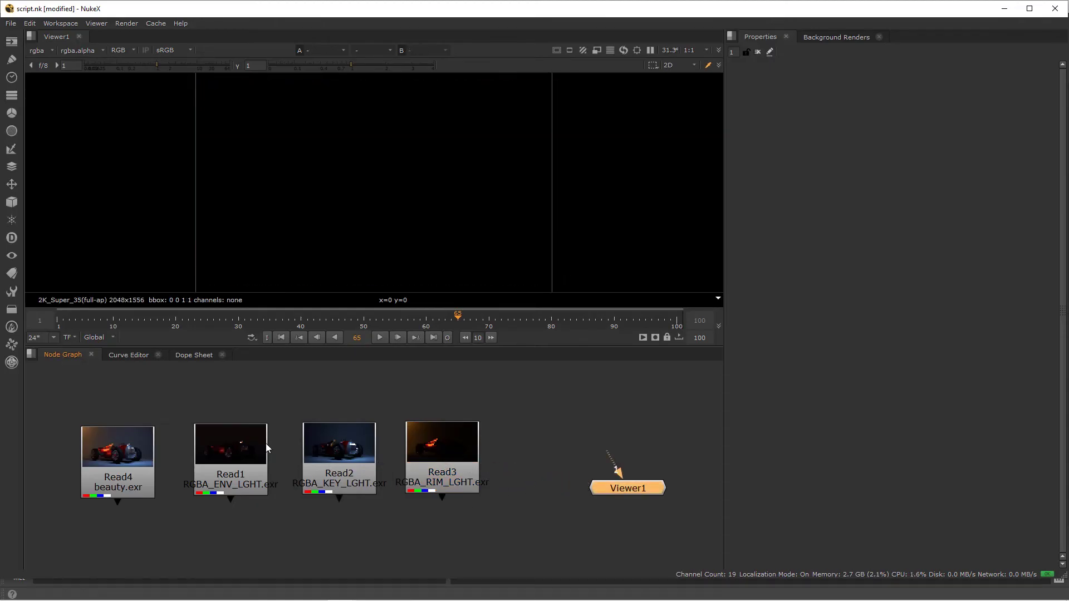
{"action": "left_click_drag", "start_coordinate": [339, 448], "coordinate": [633, 394]}
{"action": "scroll", "coordinate": [608, 453], "scroll_direction": "down", "scroll_amount": 4}
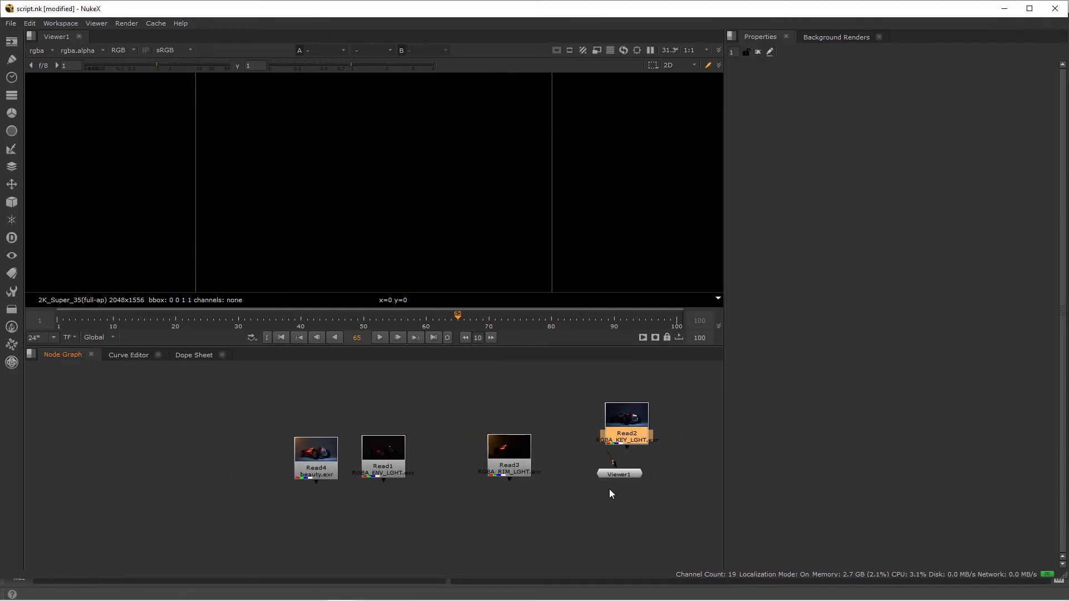
{"action": "middle_click_drag", "start_coordinate": [609, 494], "coordinate": [427, 487]}
{"action": "left_click_drag", "start_coordinate": [440, 469], "coordinate": [604, 527]}
{"action": "mouse_move", "coordinate": [323, 450]}
{"action": "left_mouse_down"}
{"action": "mouse_move", "coordinate": [566, 426]}
{"action": "mouse_move", "coordinate": [538, 419]}
{"action": "left_mouse_up"}
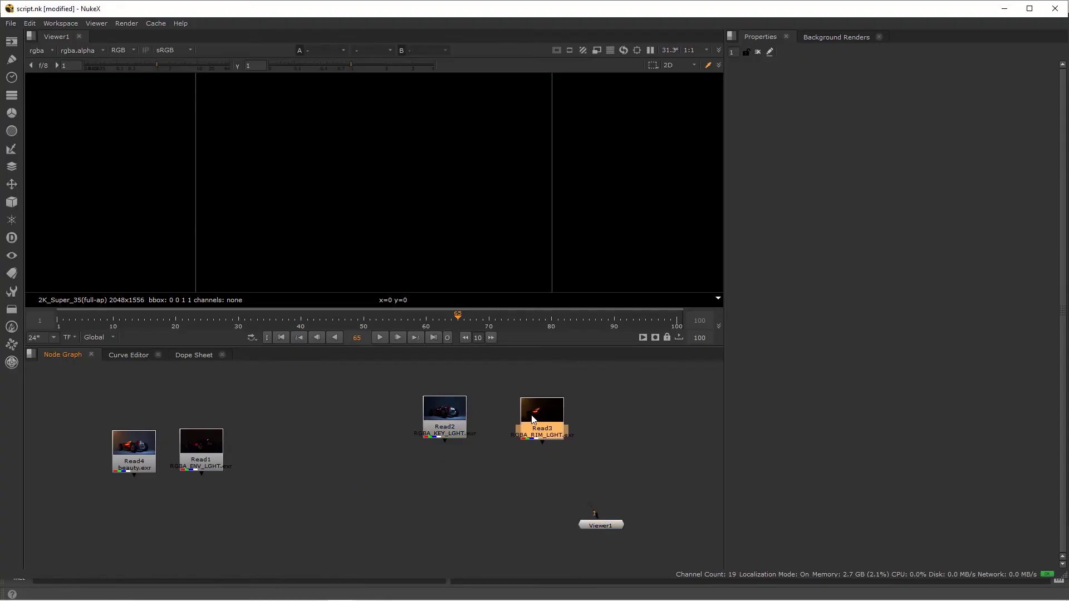
{"action": "left_click_drag", "start_coordinate": [375, 385], "coordinate": [603, 483]}
Create Merge1 below the key and rim reads and set its operation to plus
{"action": "key", "text": "m"}
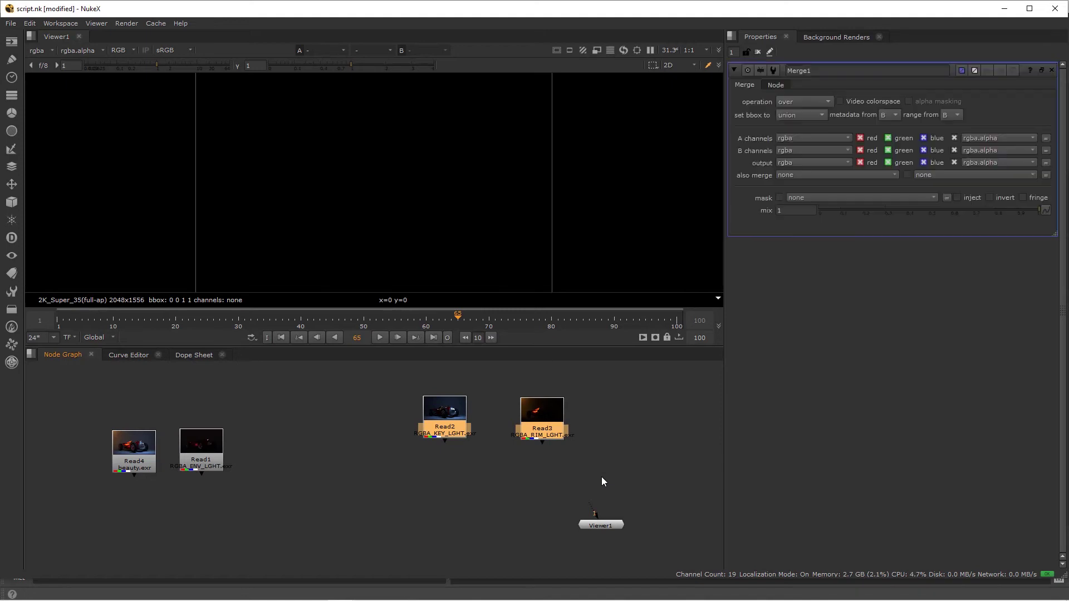
{"action": "left_click_drag", "start_coordinate": [535, 452], "coordinate": [495, 494]}
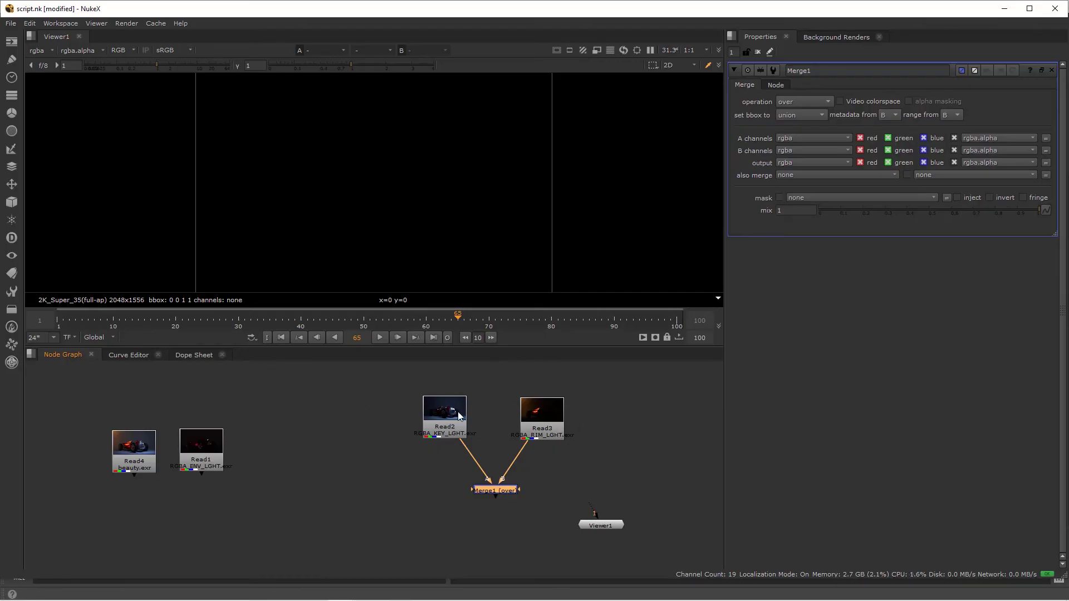
{"action": "left_click", "coordinate": [799, 102]}
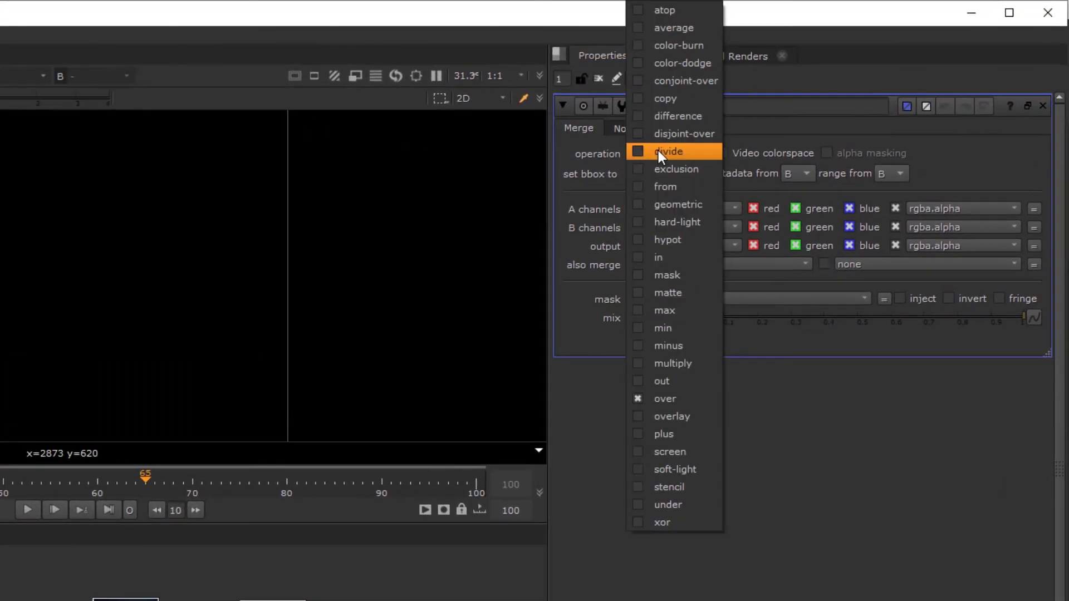
{"action": "left_click", "coordinate": [658, 435]}
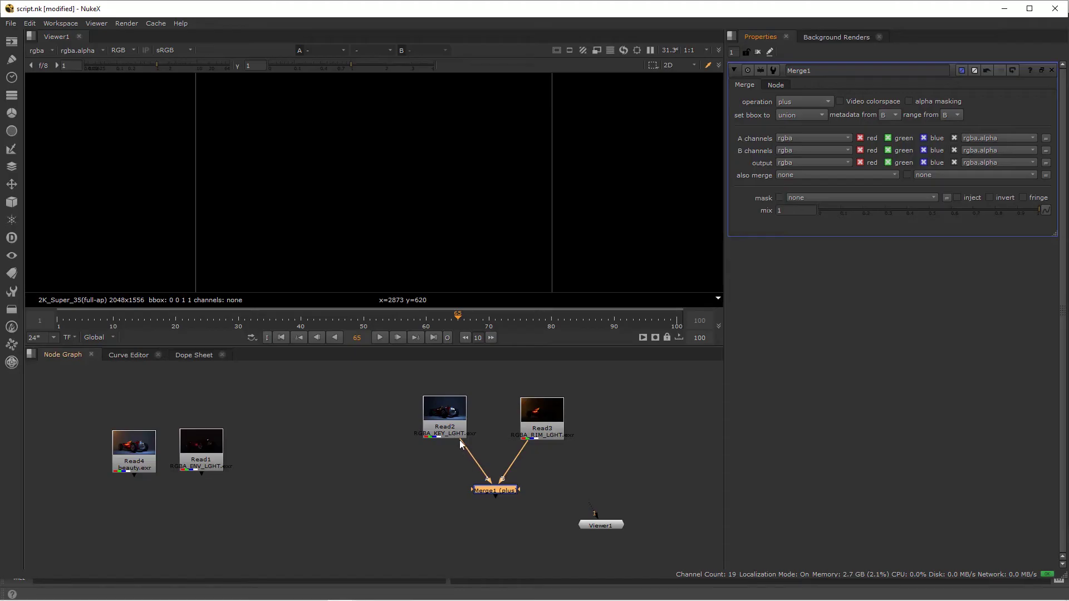
Route the key-light pipe through a Dot and connect Viewer1 to the plus merge
{"action": "left_click_drag", "start_coordinate": [453, 432], "coordinate": [502, 413]}
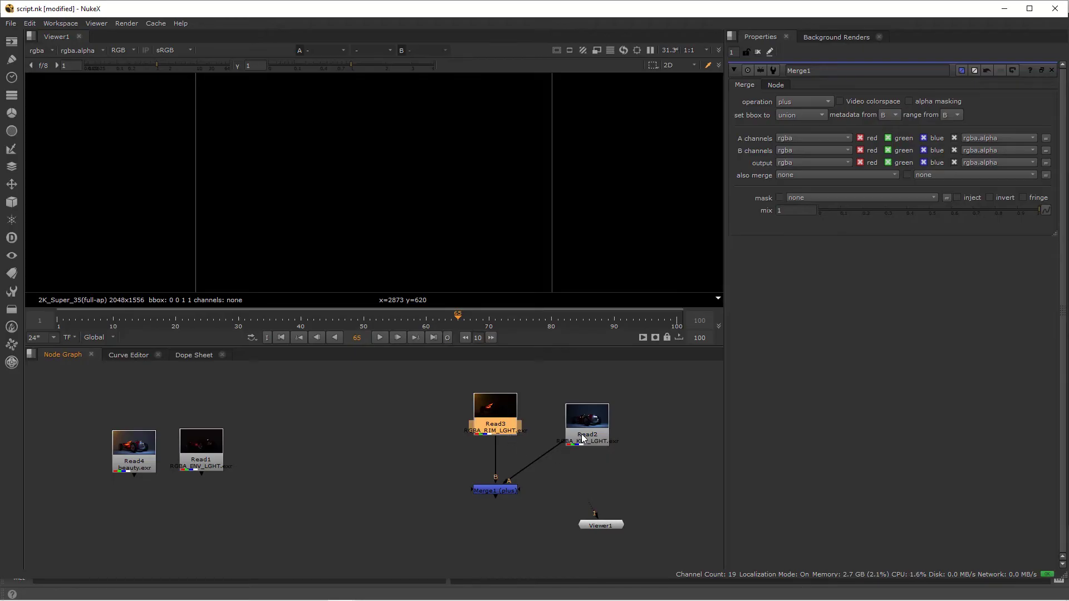
{"action": "mouse_move", "coordinate": [579, 436]}
{"action": "left_mouse_down"}
{"action": "mouse_move", "coordinate": [589, 471]}
{"action": "mouse_move", "coordinate": [596, 423]}
{"action": "left_mouse_up"}
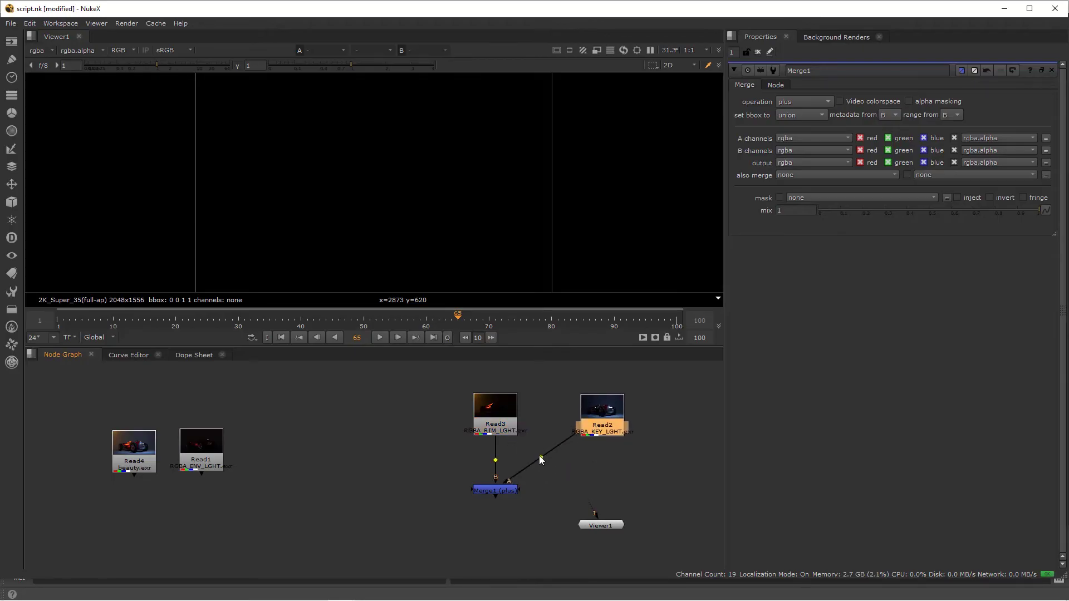
{"action": "left_click_drag", "start_coordinate": [540, 458], "coordinate": [602, 490], "text": "ctrl"}
{"action": "left_click_drag", "start_coordinate": [596, 526], "coordinate": [498, 541]}
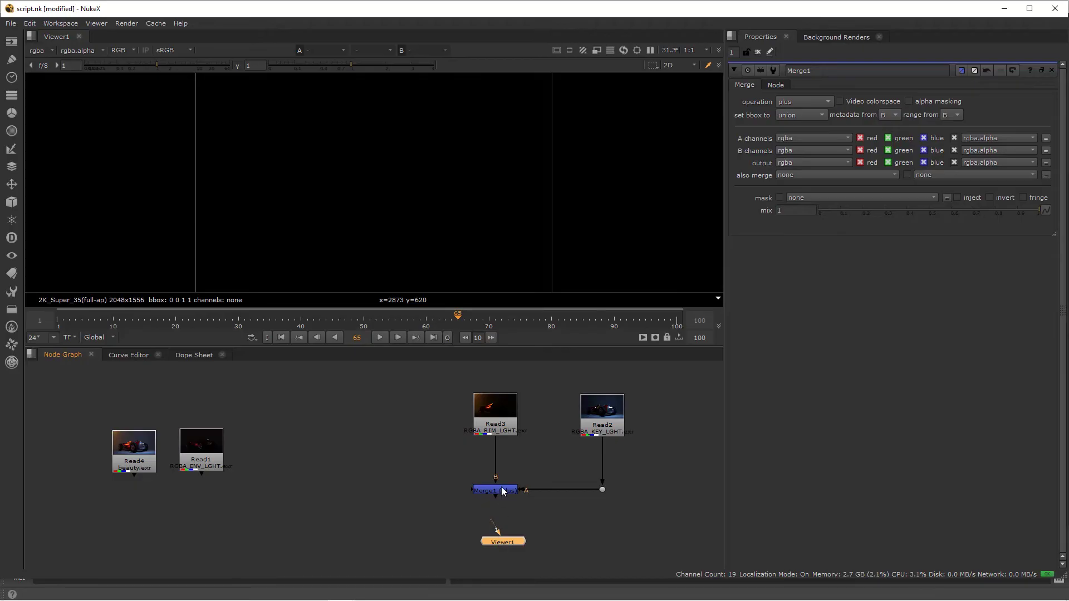
{"action": "key", "text": "1"}
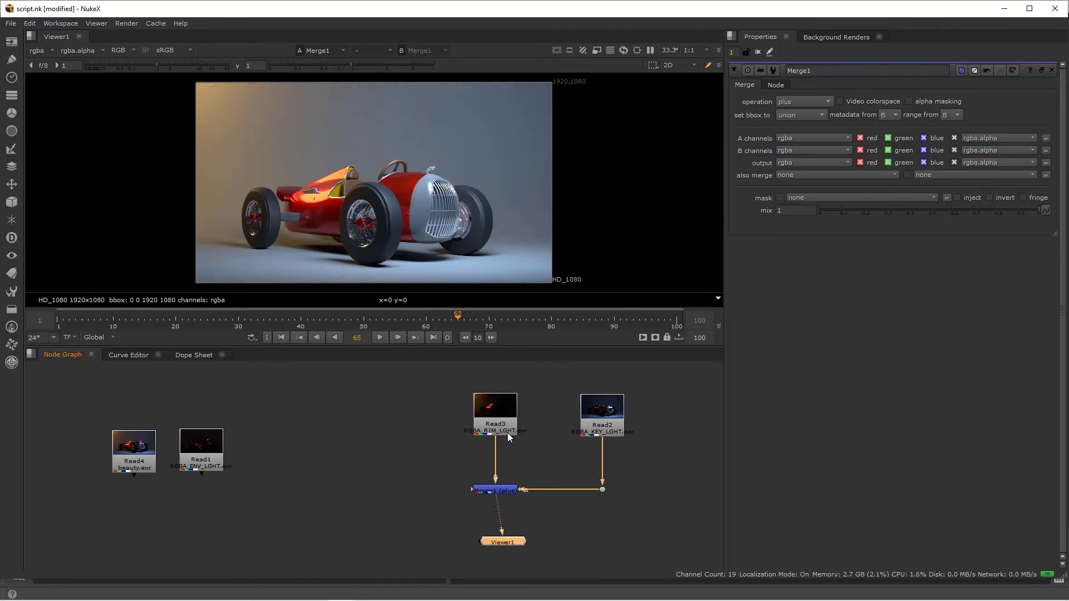
Toggle the rim light read off and back on to check its contribution
{"action": "left_click", "coordinate": [495, 415]}
{"action": "key", "text": "d"}
{"action": "key", "text": "d"}
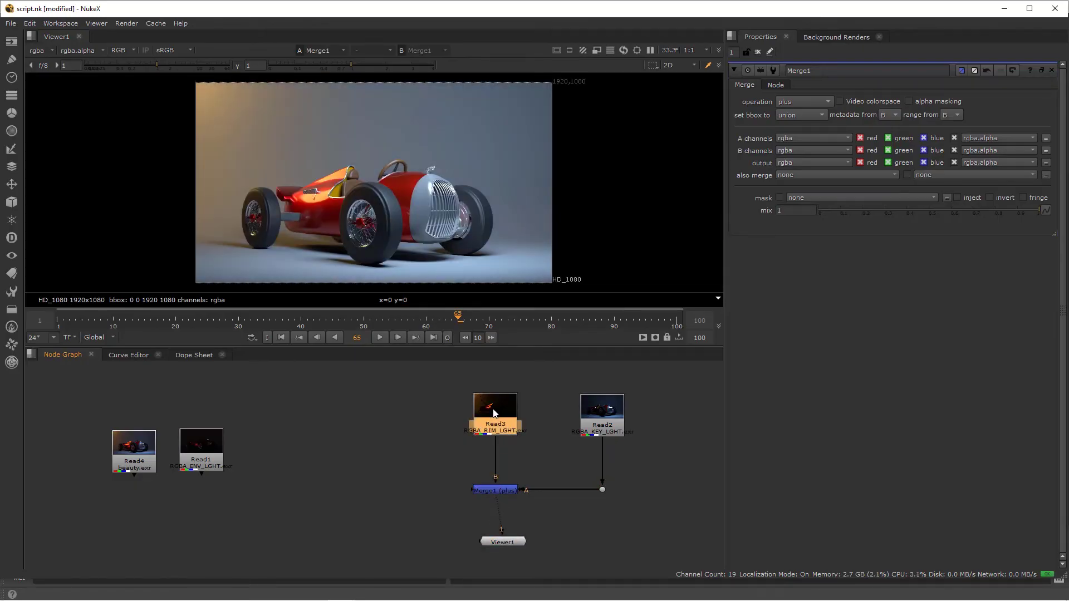
{"action": "key", "text": "d"}
{"action": "key", "text": "d"}
{"action": "left_click_drag", "start_coordinate": [510, 541], "coordinate": [503, 545]}
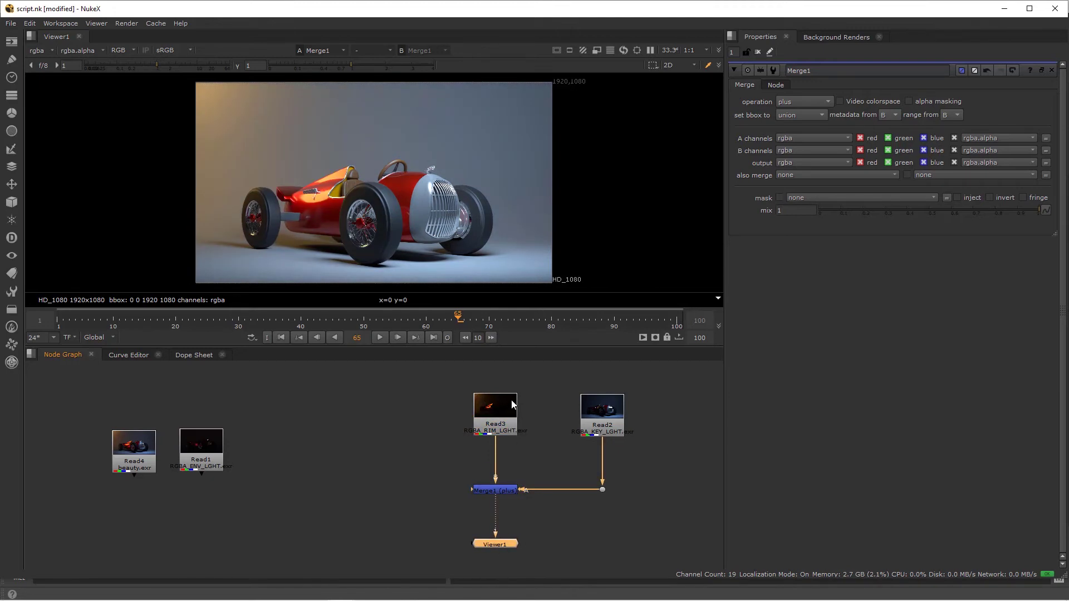
{"action": "left_click", "coordinate": [501, 411]}
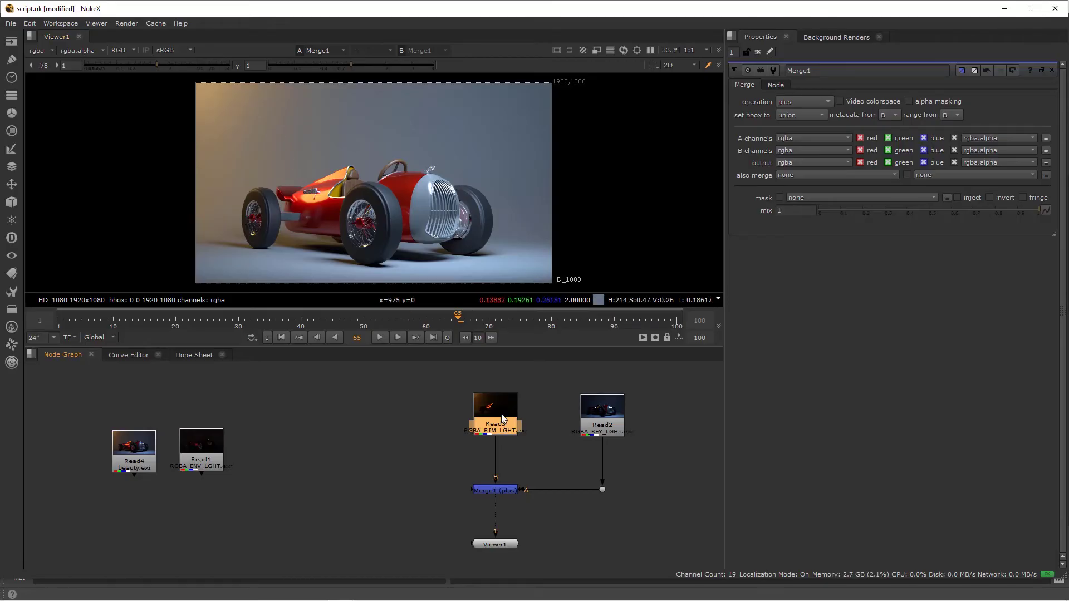
Add Grade1 to the rim read with multiply red 1.06, green 3.85, blue 2.18
{"action": "key", "text": "g"}
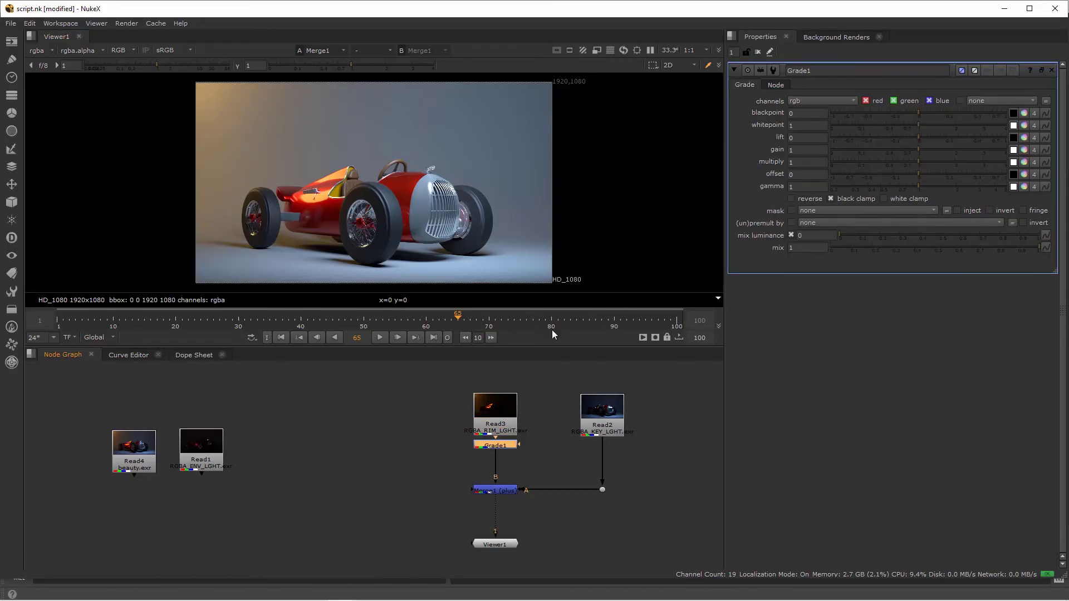
{"action": "left_click", "coordinate": [919, 164]}
{"action": "left_click_drag", "start_coordinate": [924, 162], "coordinate": [1003, 169]}
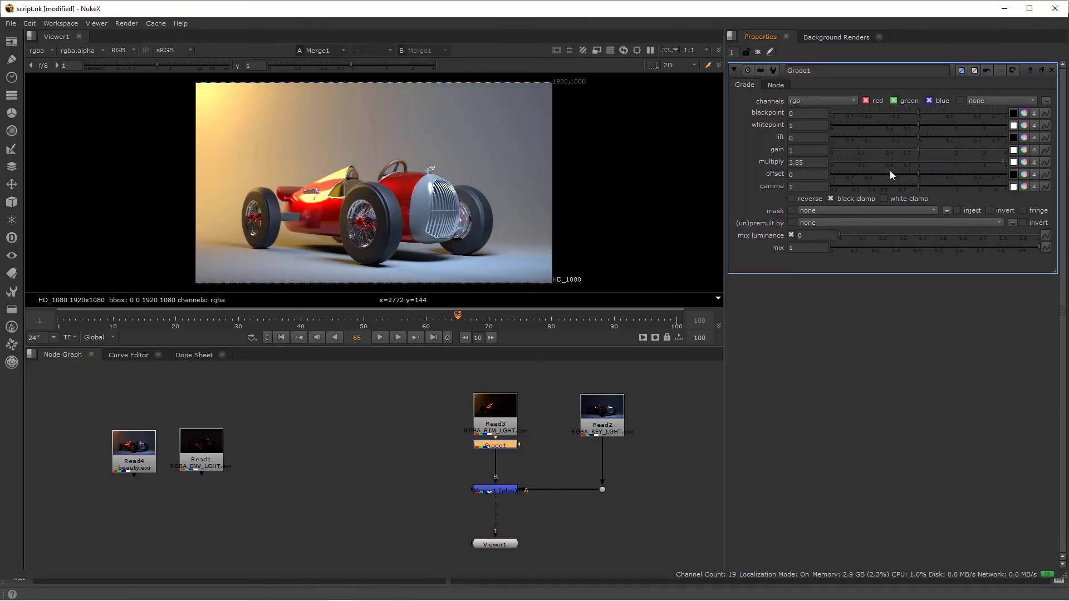
{"action": "left_click_drag", "start_coordinate": [993, 161], "coordinate": [965, 162]}
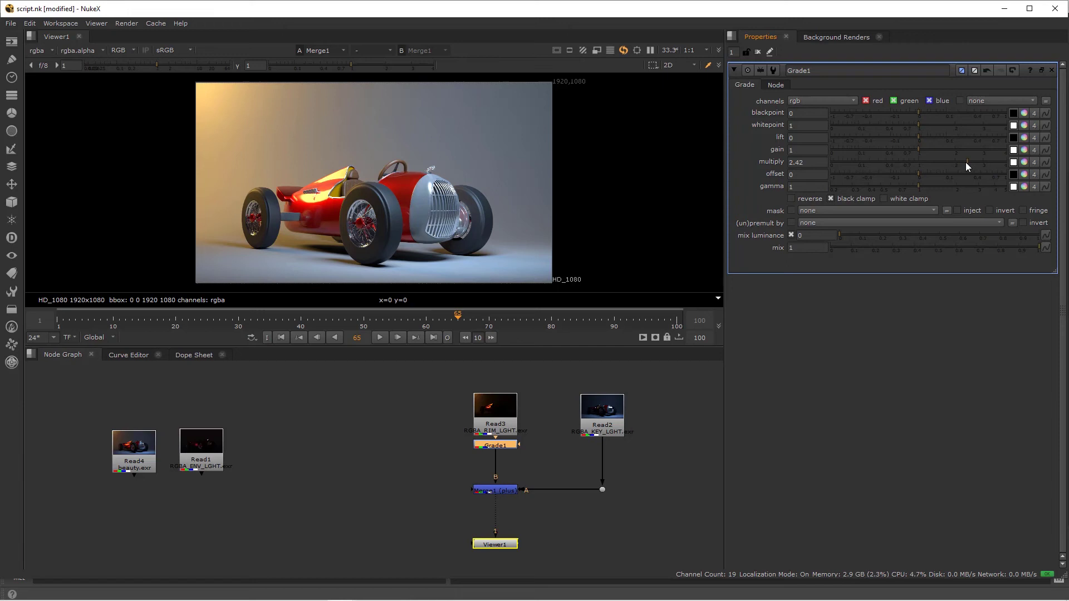
{"action": "left_click", "coordinate": [1025, 162]}
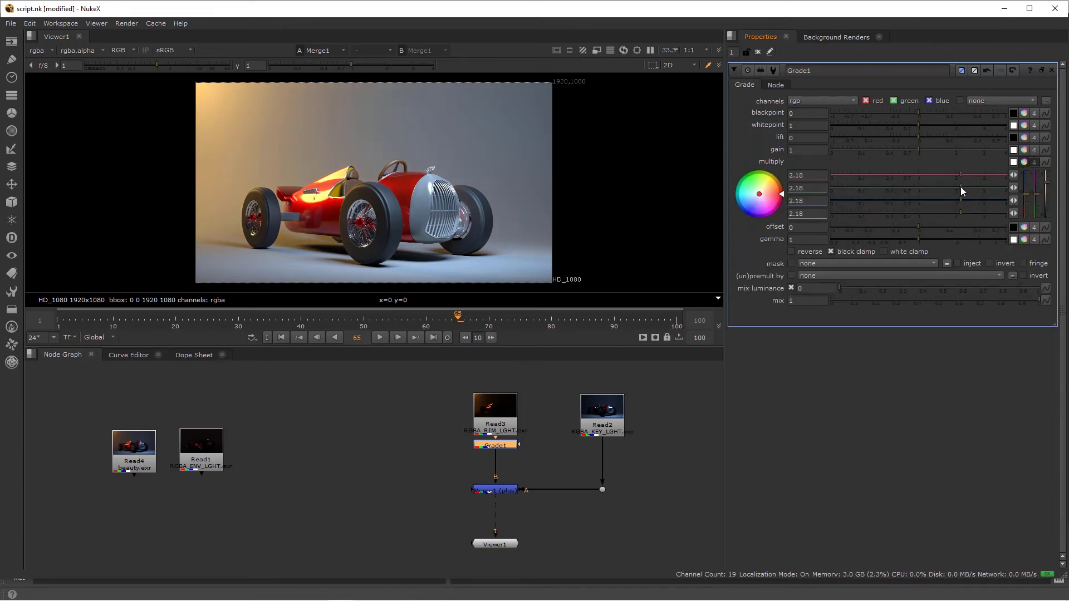
{"action": "left_click_drag", "start_coordinate": [960, 186], "coordinate": [1003, 189]}
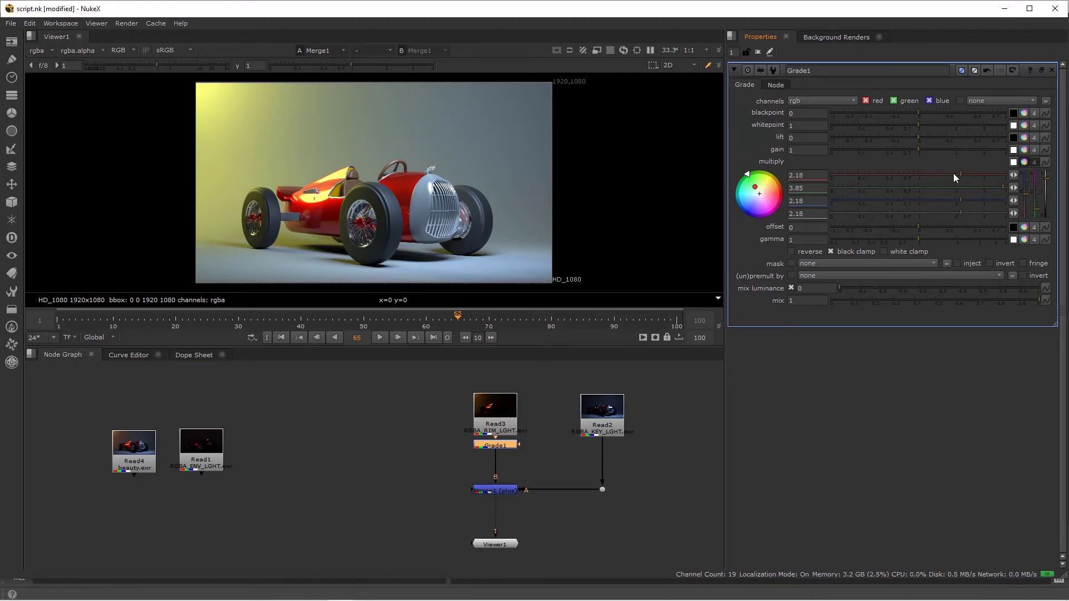
{"action": "left_click_drag", "start_coordinate": [952, 175], "coordinate": [922, 175]}
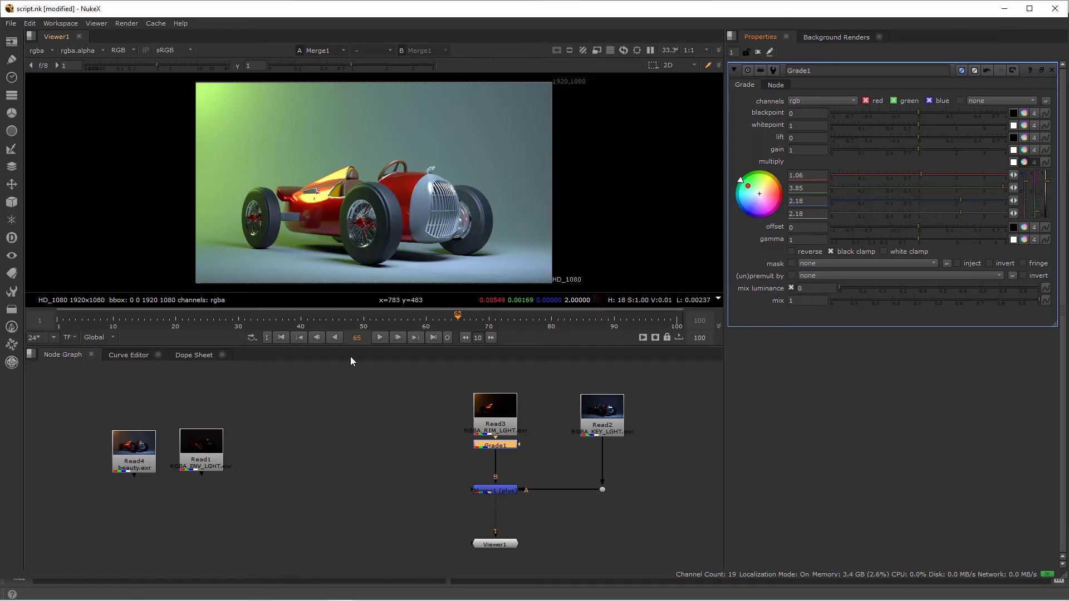
Toggle Grade1 off and back on to compare the green tint
{"action": "left_click", "coordinate": [483, 456]}
{"action": "left_click", "coordinate": [495, 449]}
{"action": "key", "text": "d"}
{"action": "key", "text": "d"}
{"action": "key", "text": "d"}
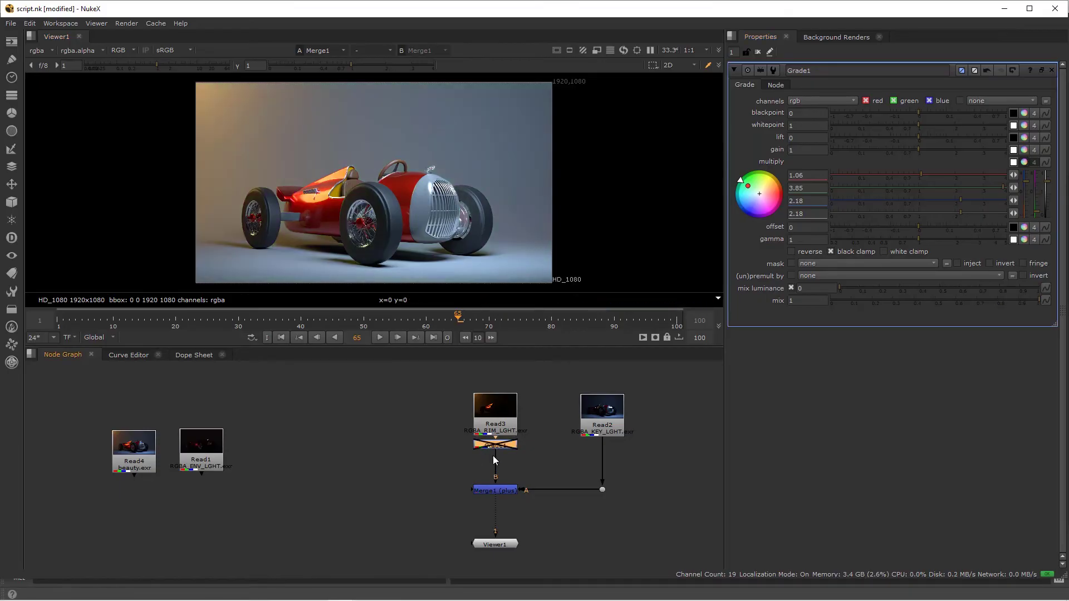
{"action": "key", "text": "d"}
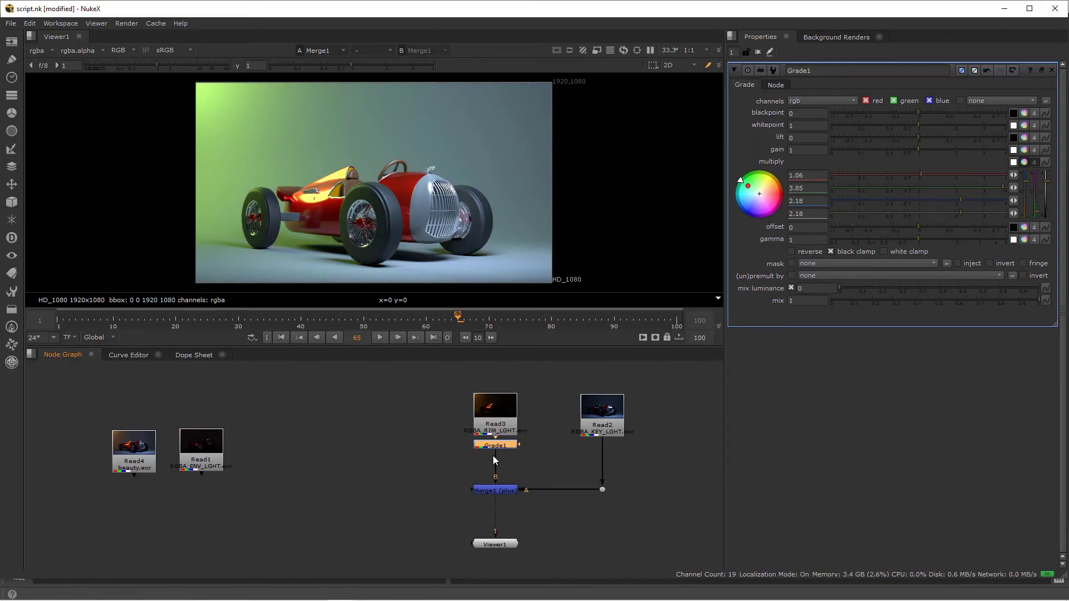
Disable Grade1 and move the env light Read1 and plus merge to the right
{"action": "key", "text": "d"}
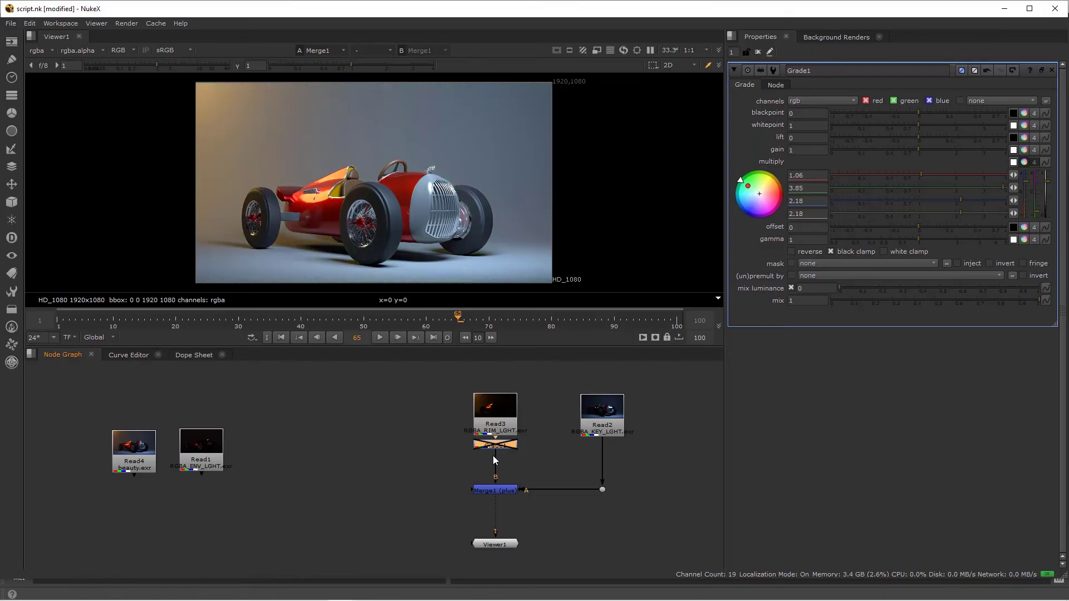
{"action": "left_click", "coordinate": [135, 443]}
{"action": "left_click_drag", "start_coordinate": [135, 443], "coordinate": [700, 431]}
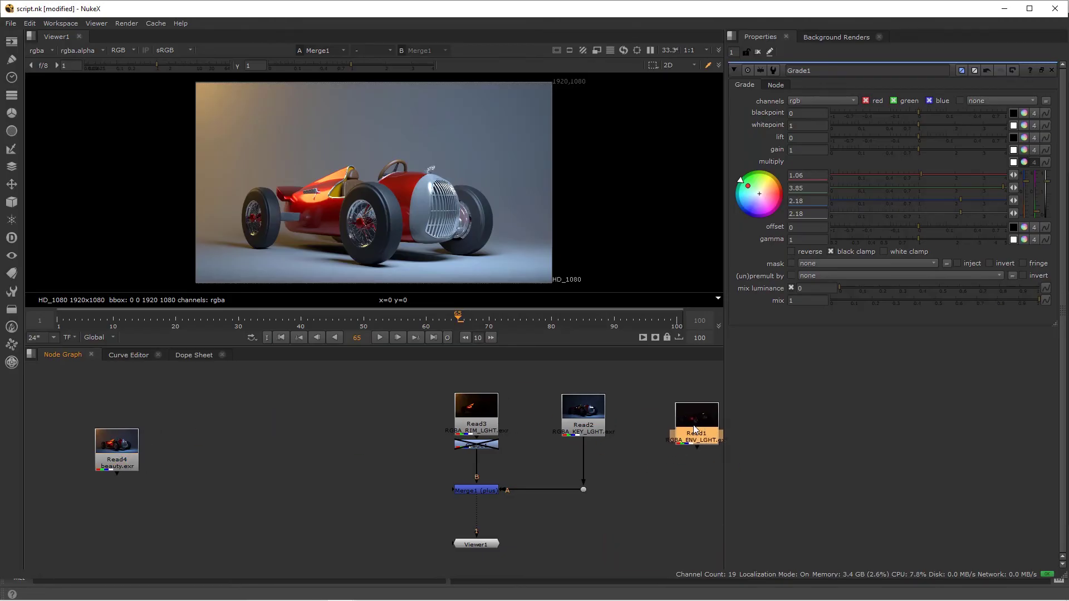
{"action": "left_click_drag", "start_coordinate": [467, 490], "coordinate": [656, 489]}
Replace the key-light Dot with one on the B pipe, then select Merge1 and Read1
{"action": "left_click", "coordinate": [583, 490]}
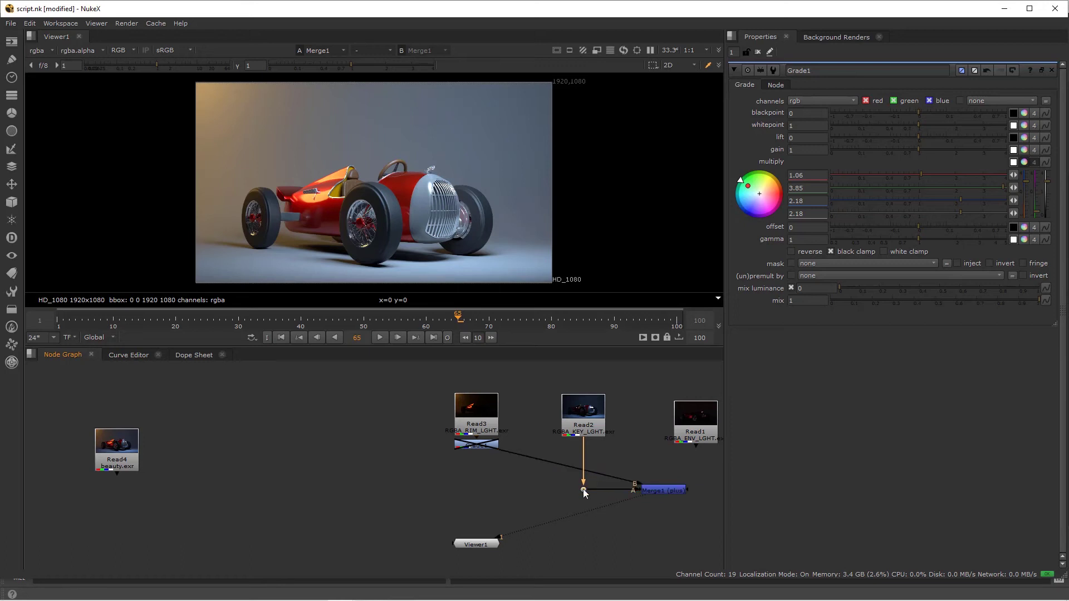
{"action": "key", "text": "Delete"}
{"action": "left_click_drag", "start_coordinate": [646, 490], "coordinate": [480, 490]}
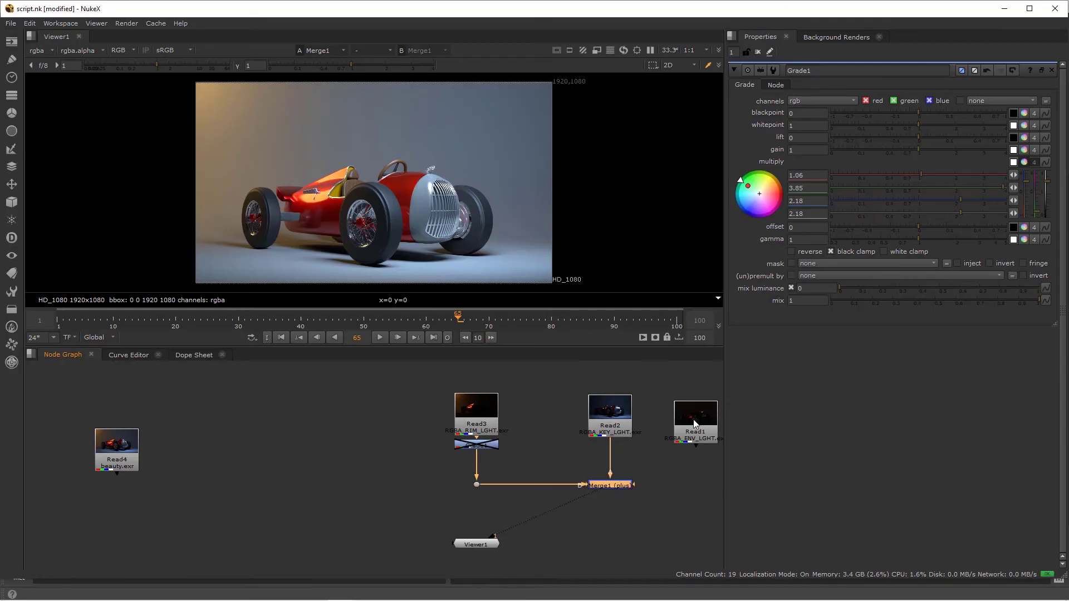
{"action": "left_click_drag", "start_coordinate": [696, 422], "coordinate": [697, 419]}
{"action": "left_click", "coordinate": [616, 485]}
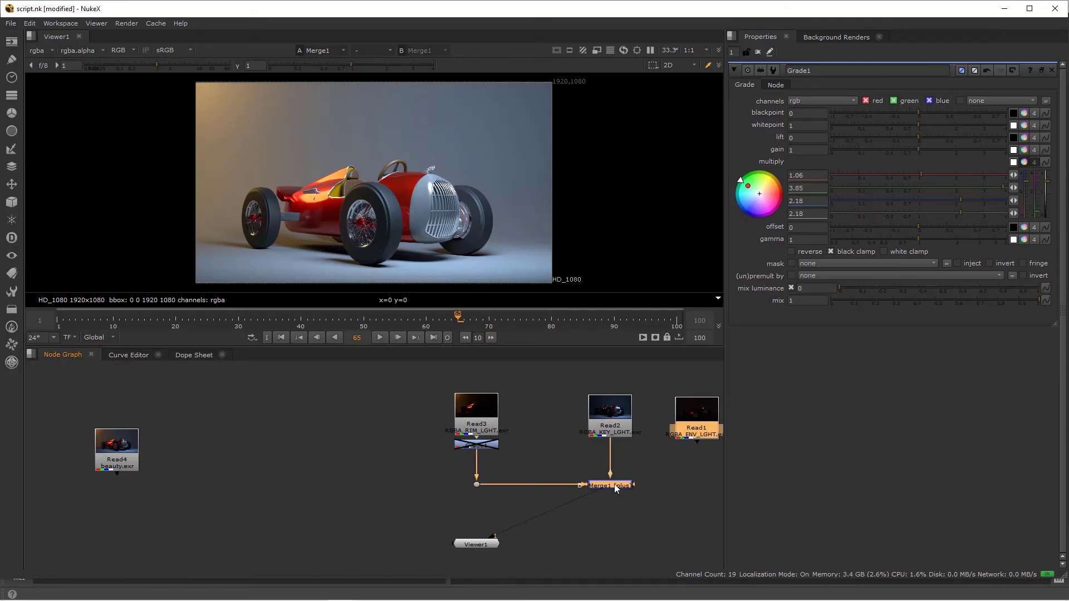
{"action": "left_click", "coordinate": [702, 426], "text": "shift"}
Create Merge2 aligned with Merge1 and set its operation to plus
{"action": "key", "text": "m"}
{"action": "scroll", "coordinate": [631, 543], "scroll_direction": "down", "scroll_amount": 5}
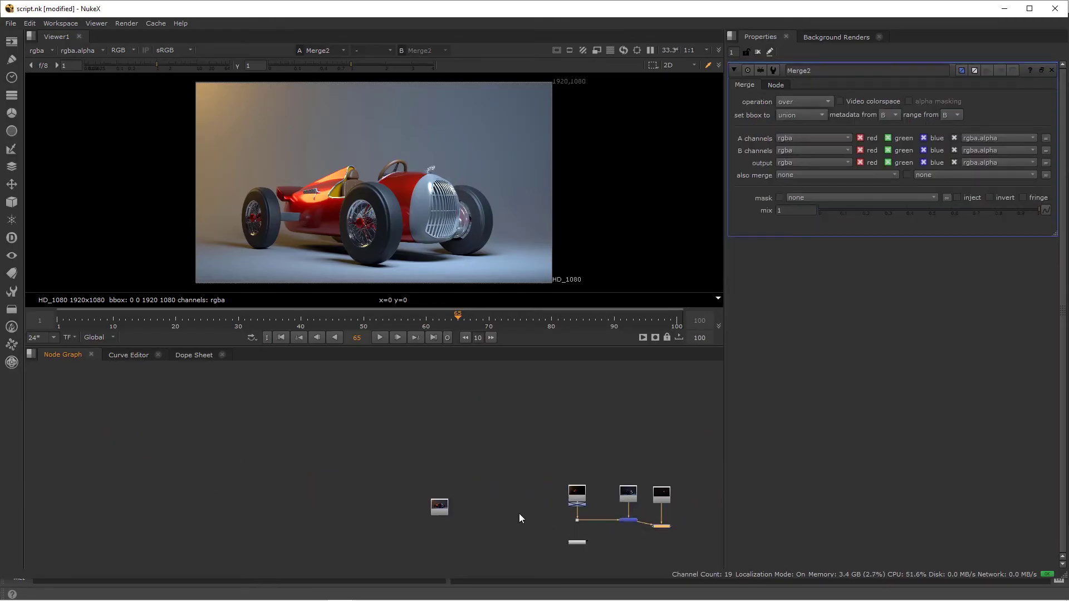
{"action": "scroll", "coordinate": [629, 543], "scroll_direction": "up", "scroll_amount": 5}
{"action": "middle_click_drag", "start_coordinate": [641, 537], "coordinate": [545, 518]}
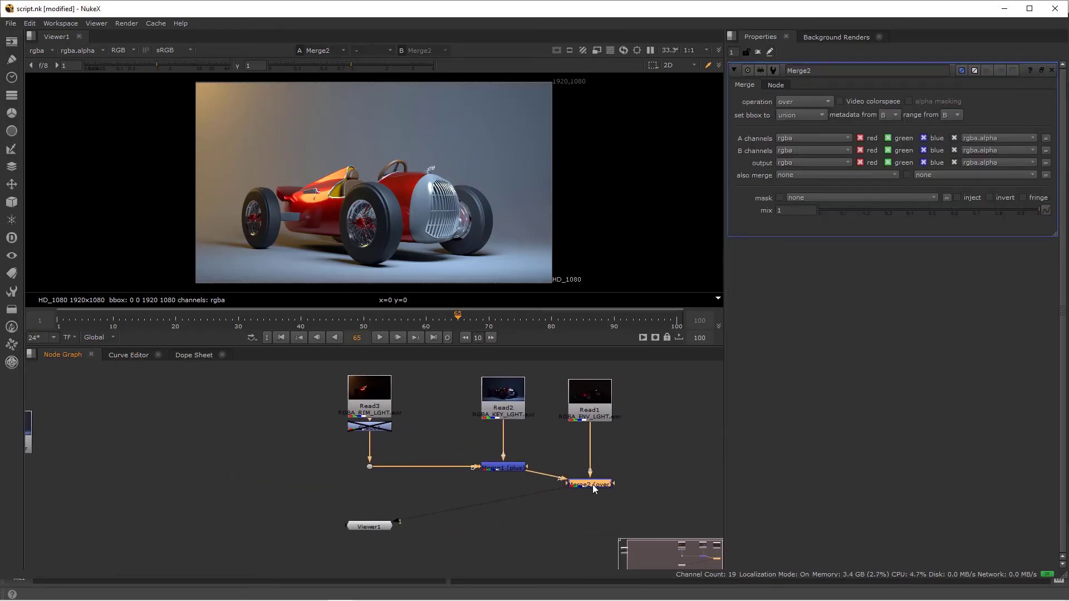
{"action": "left_click_drag", "start_coordinate": [592, 485], "coordinate": [592, 469]}
{"action": "left_click", "coordinate": [807, 105]}
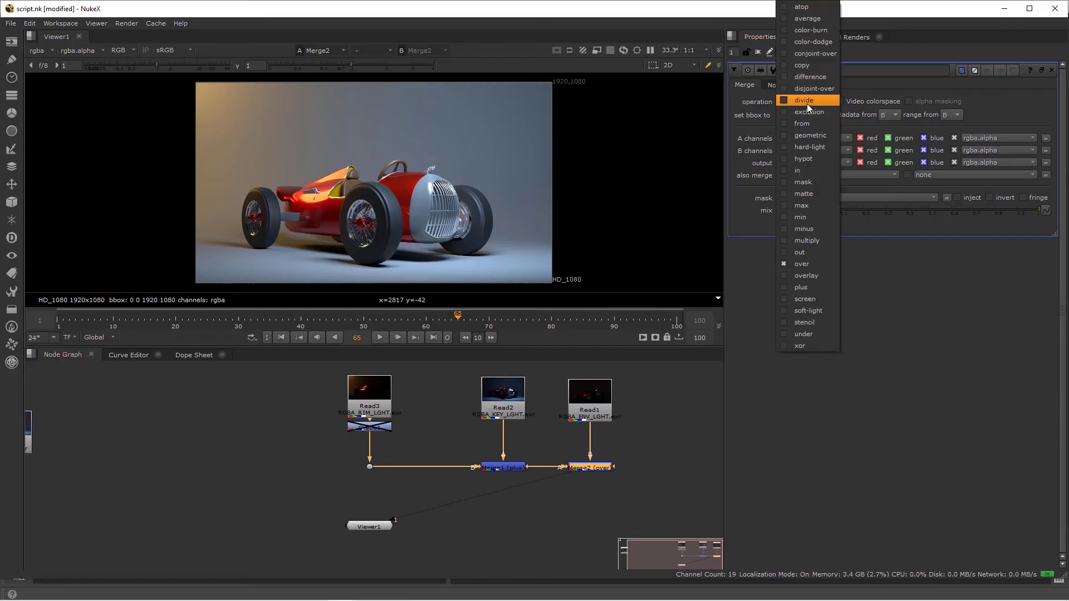
{"action": "left_click", "coordinate": [808, 282]}
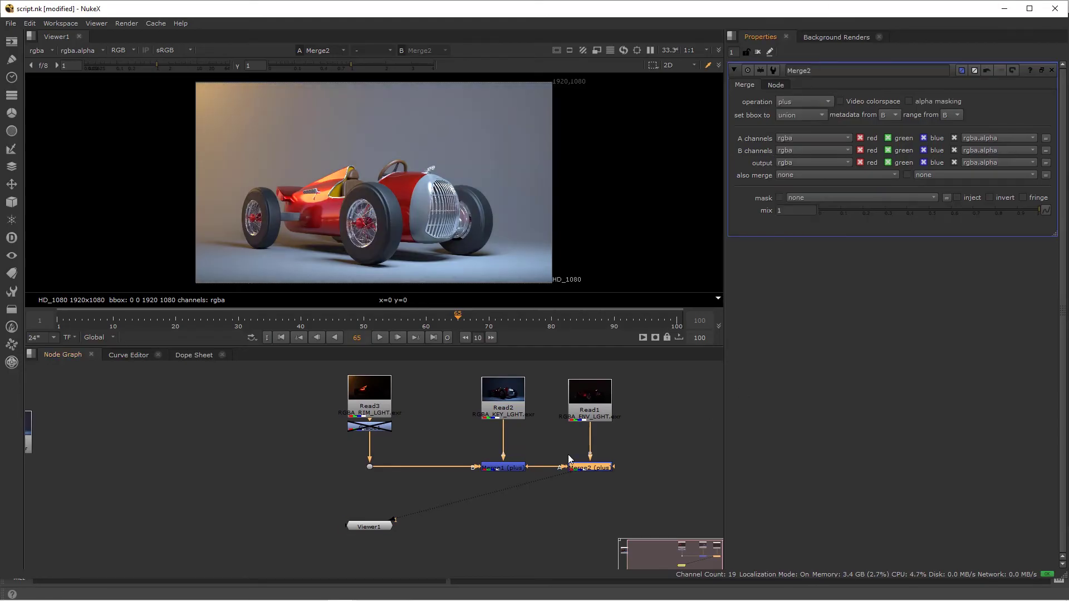
Toggle the env light read to check it, and move Viewer1 under the merge chain
{"action": "left_click", "coordinate": [586, 398]}
{"action": "key", "text": "d"}
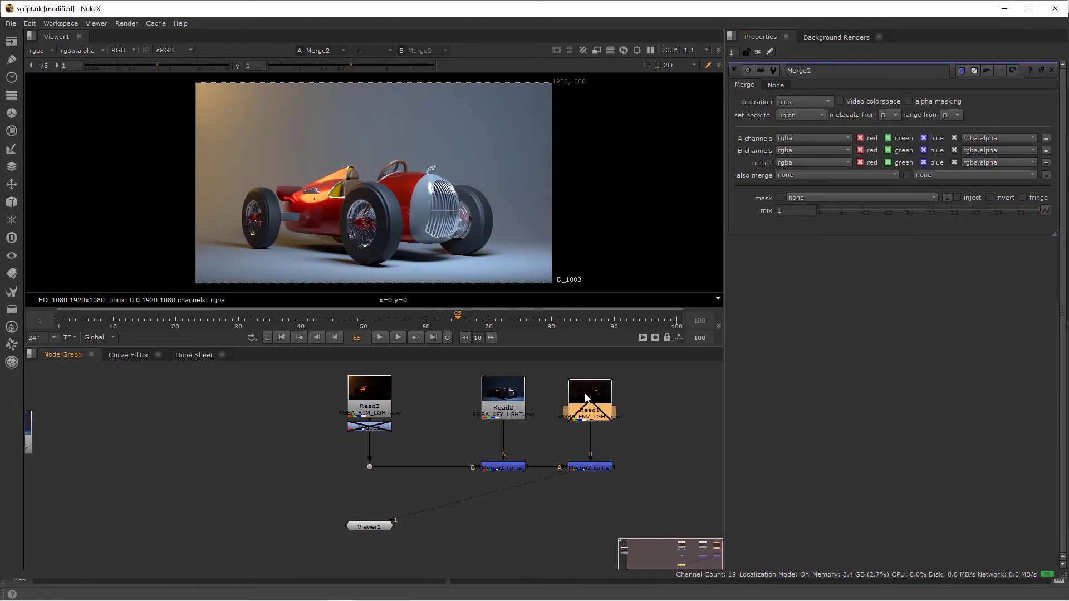
{"action": "key", "text": "d"}
{"action": "key", "text": "d"}
{"action": "key", "text": "d"}
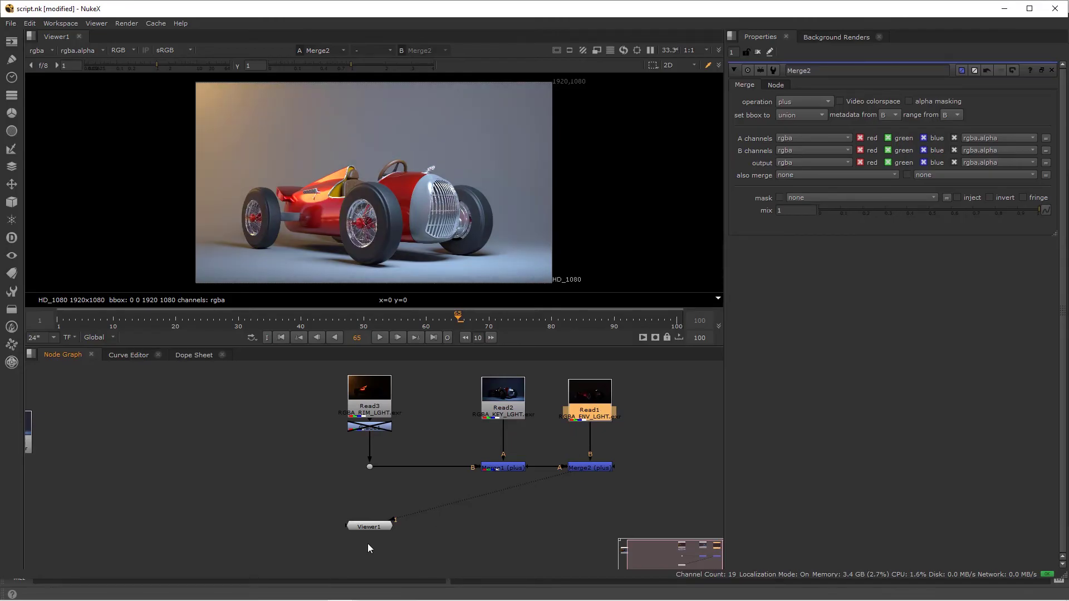
{"action": "left_click_drag", "start_coordinate": [369, 527], "coordinate": [590, 533]}
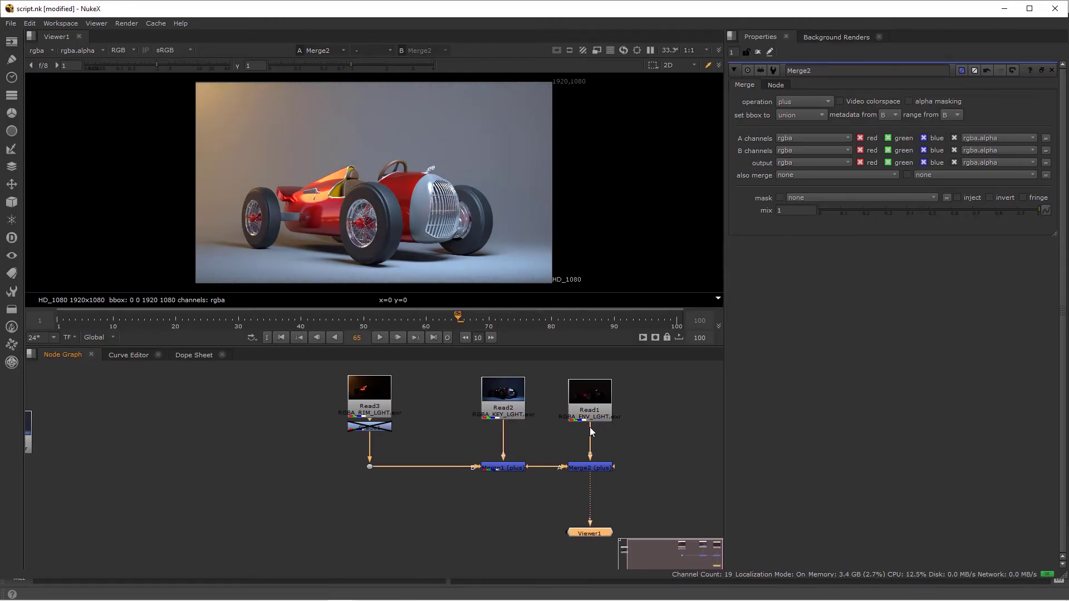
{"action": "left_click_drag", "start_coordinate": [591, 413], "coordinate": [594, 383]}
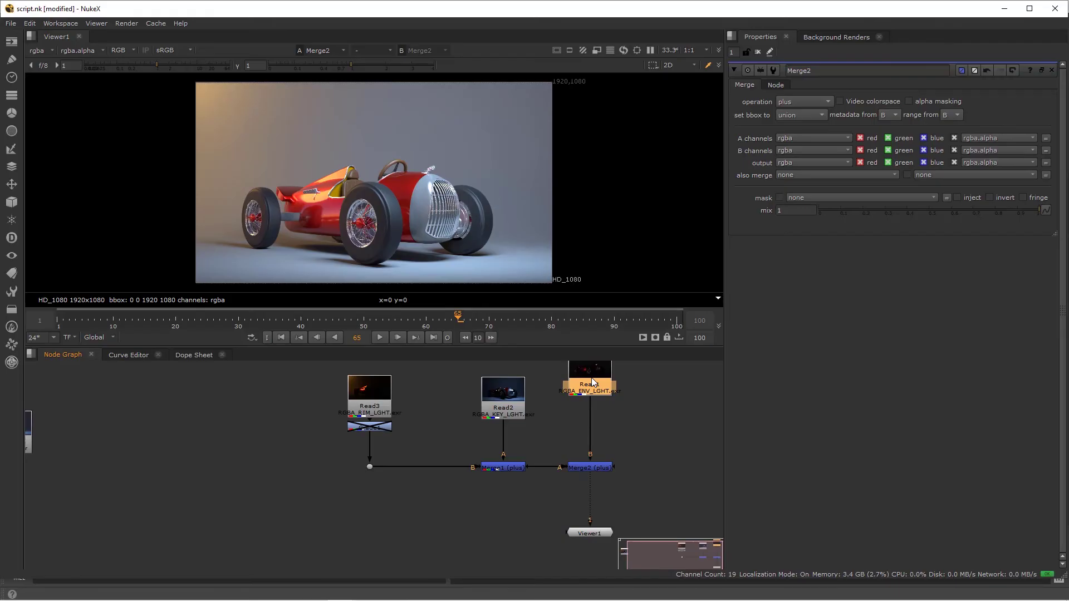
Try a Grade on the env read with red multiply about 2.46, then delete it
{"action": "key", "text": "g"}
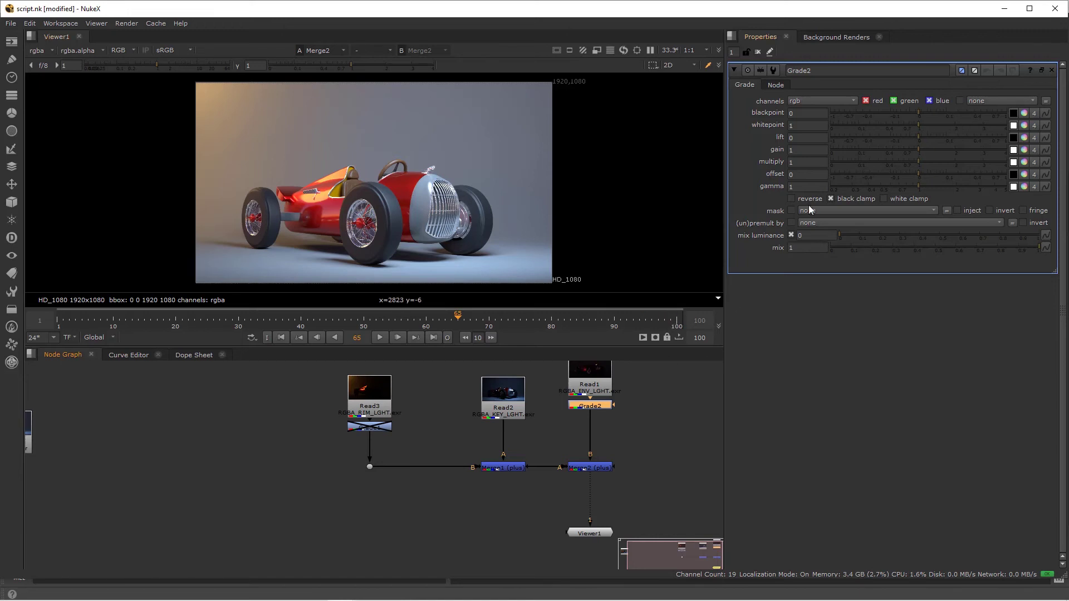
{"action": "left_click", "coordinate": [1024, 162]}
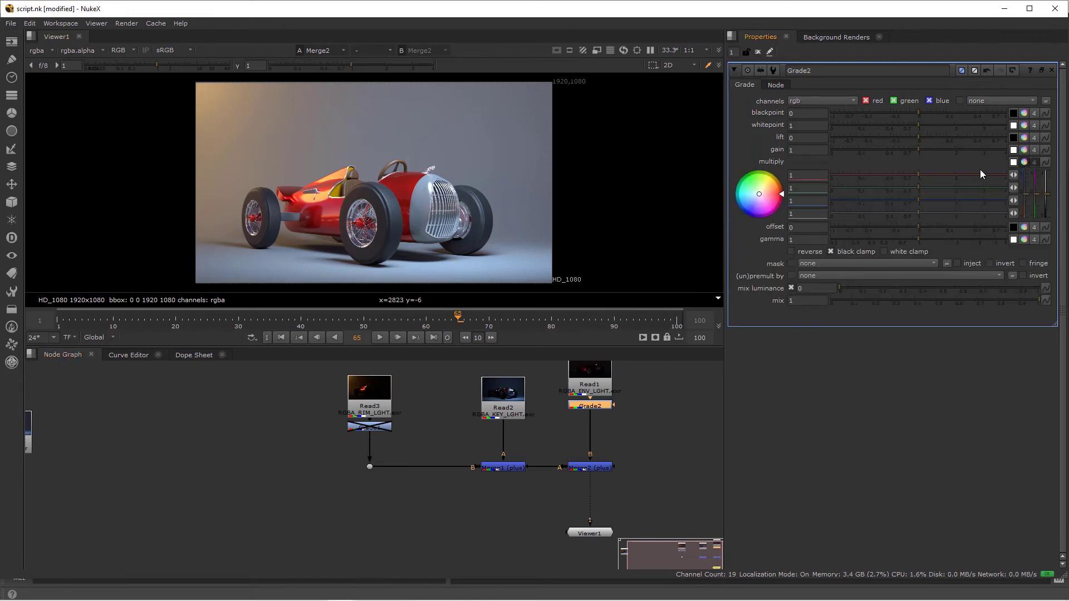
{"action": "left_click_drag", "start_coordinate": [928, 172], "coordinate": [967, 181]}
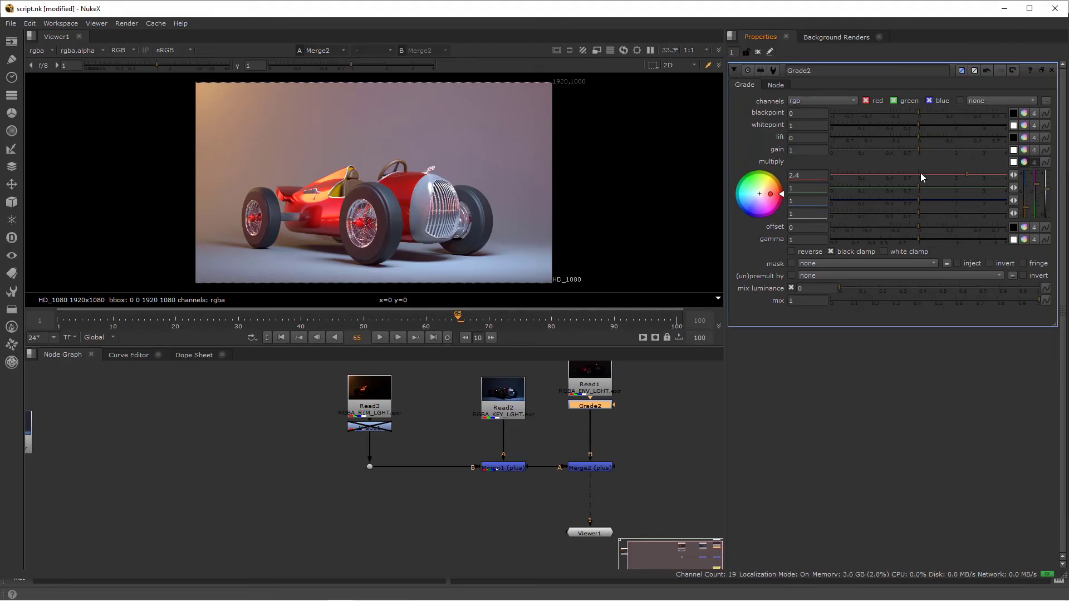
{"action": "key", "text": "Delete"}
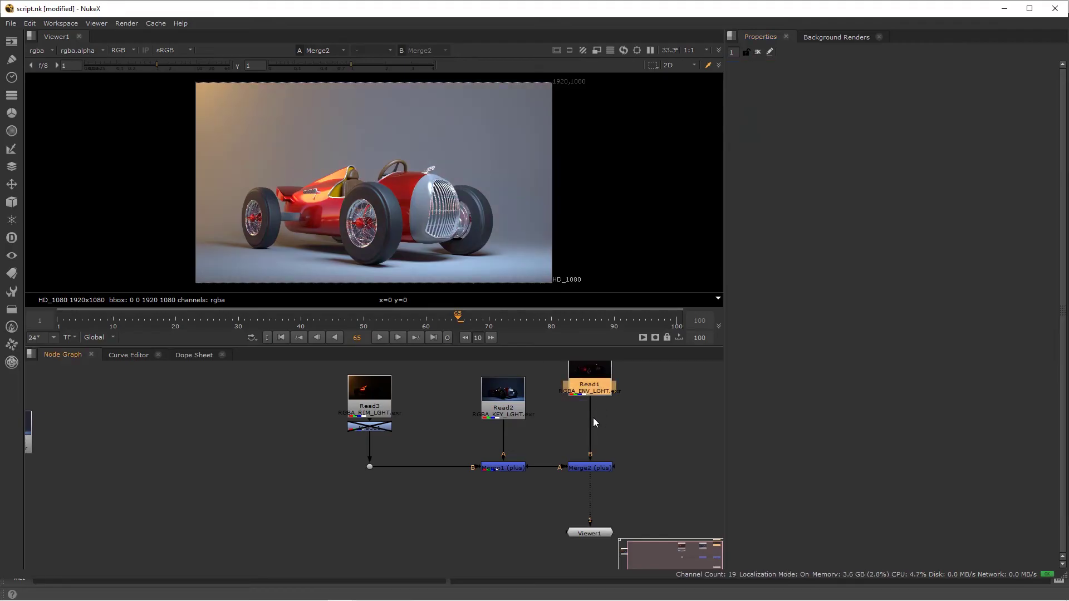
{"action": "left_click", "coordinate": [583, 465]}
Paste the beauty Read4 beside Viewer1, connect it to input 2, and flip between 1 and 2
{"action": "key", "text": "ctrl+v"}
{"action": "mouse_move", "coordinate": [606, 505]}
{"action": "left_mouse_down"}
{"action": "mouse_move", "coordinate": [627, 519]}
{"action": "mouse_move", "coordinate": [608, 515]}
{"action": "left_mouse_up"}
{"action": "scroll", "coordinate": [488, 518], "scroll_direction": "up", "scroll_amount": 3}
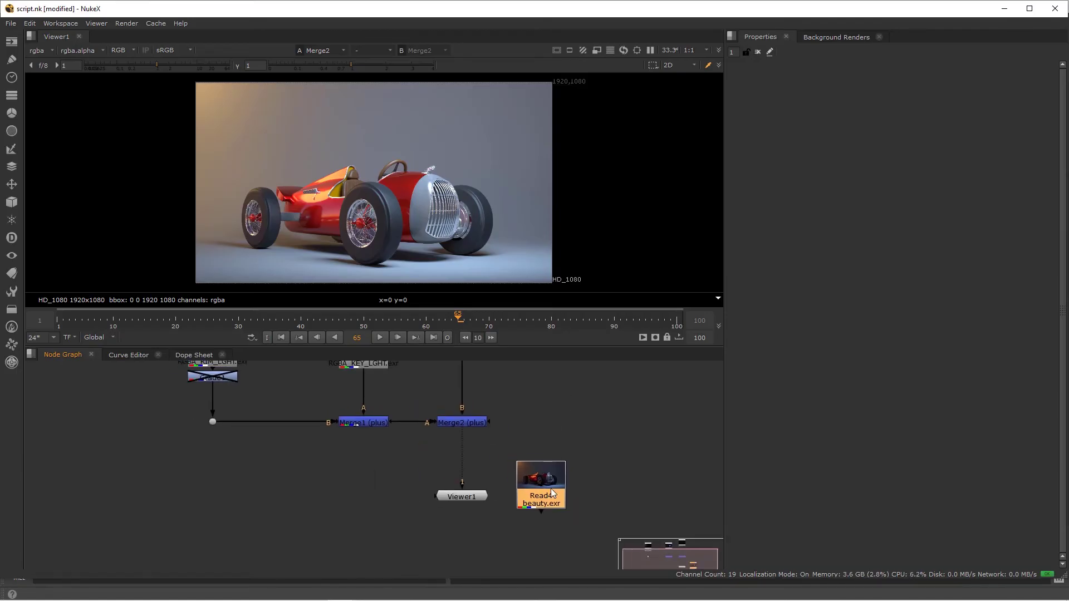
{"action": "left_click_drag", "start_coordinate": [552, 492], "coordinate": [610, 492]}
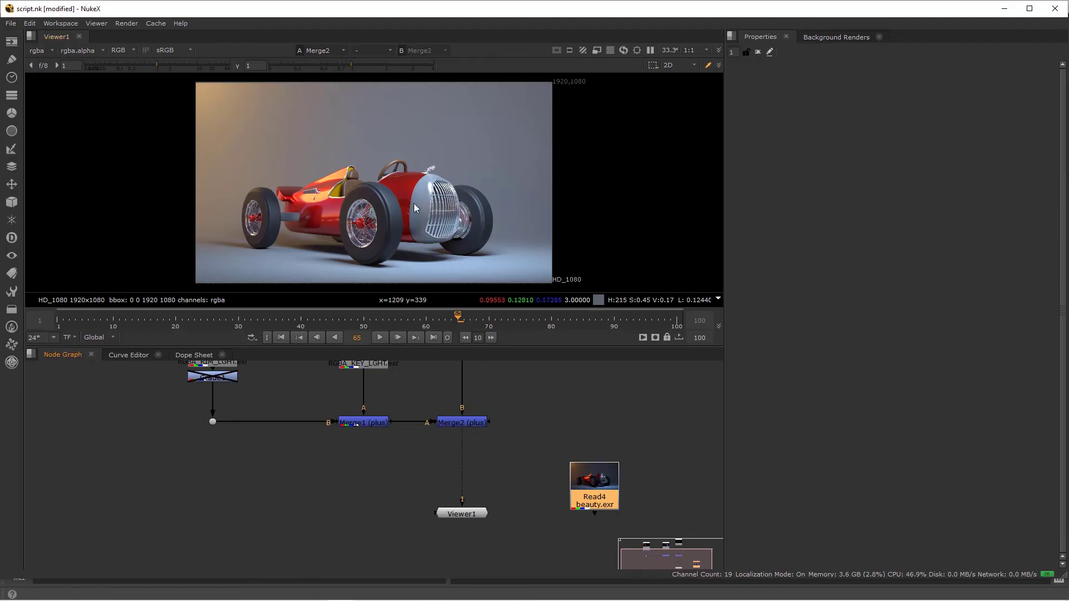
{"action": "key", "text": "2"}
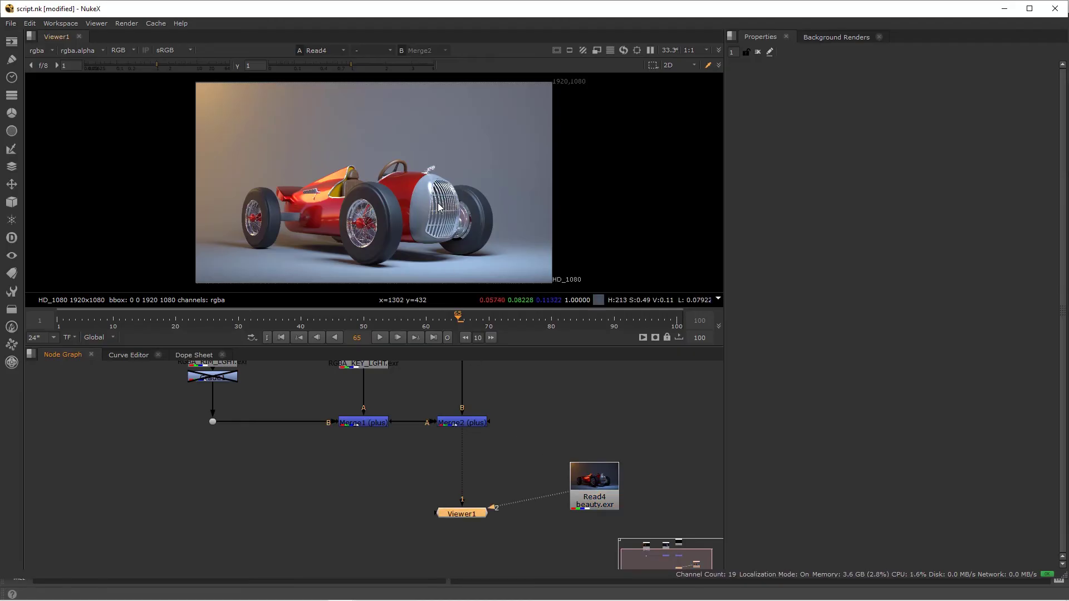
{"action": "key", "text": "1"}
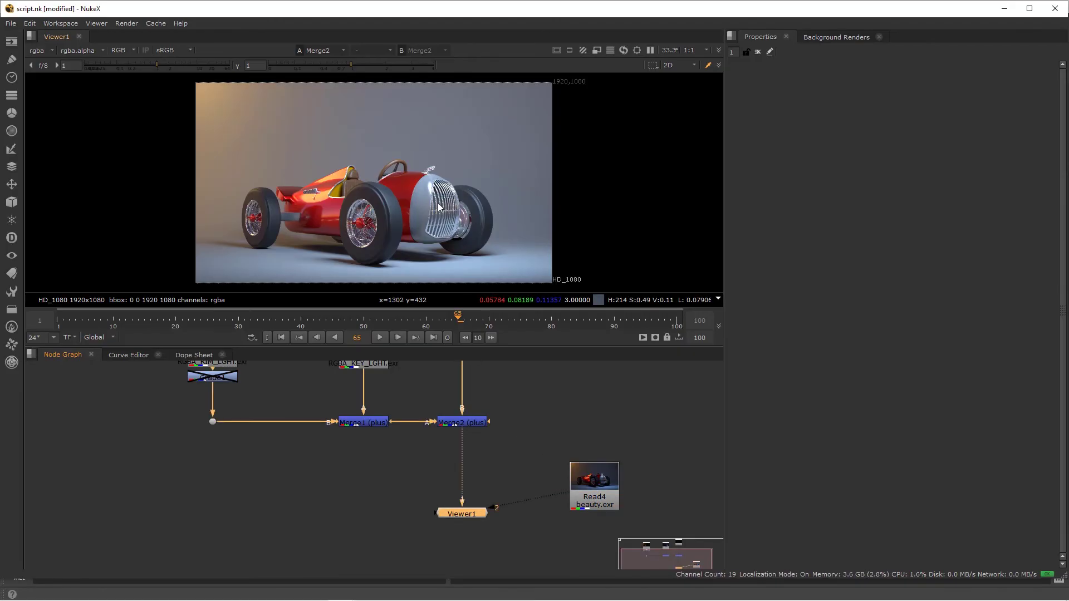
{"action": "key", "text": "2"}
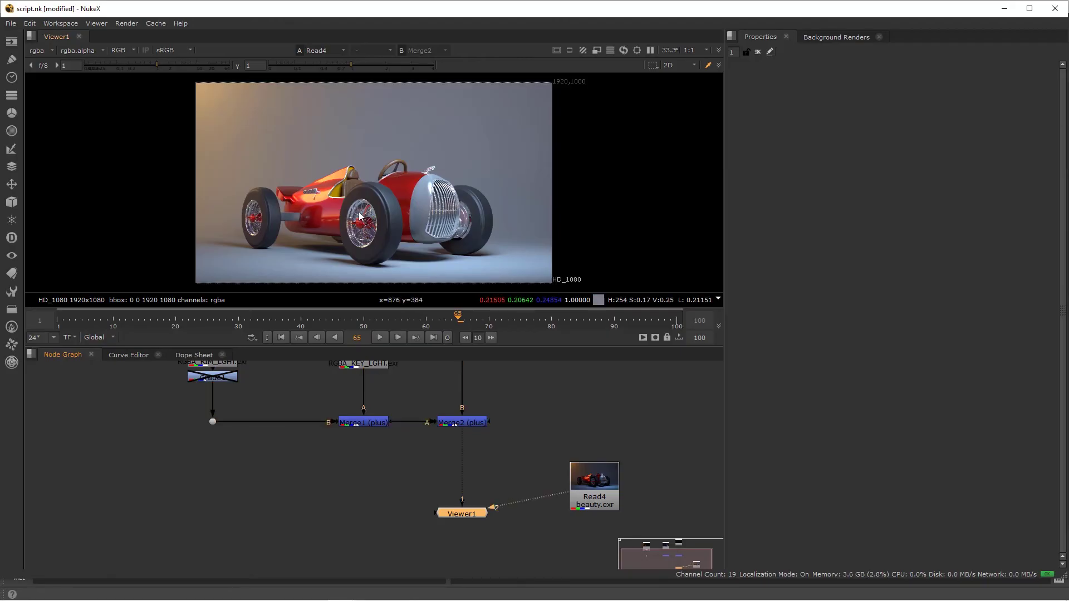
Compare the light sum with the beauty, then add Grade2 below Merge2
{"action": "key", "text": "1"}
{"action": "key", "text": "2"}
{"action": "key", "text": "1"}
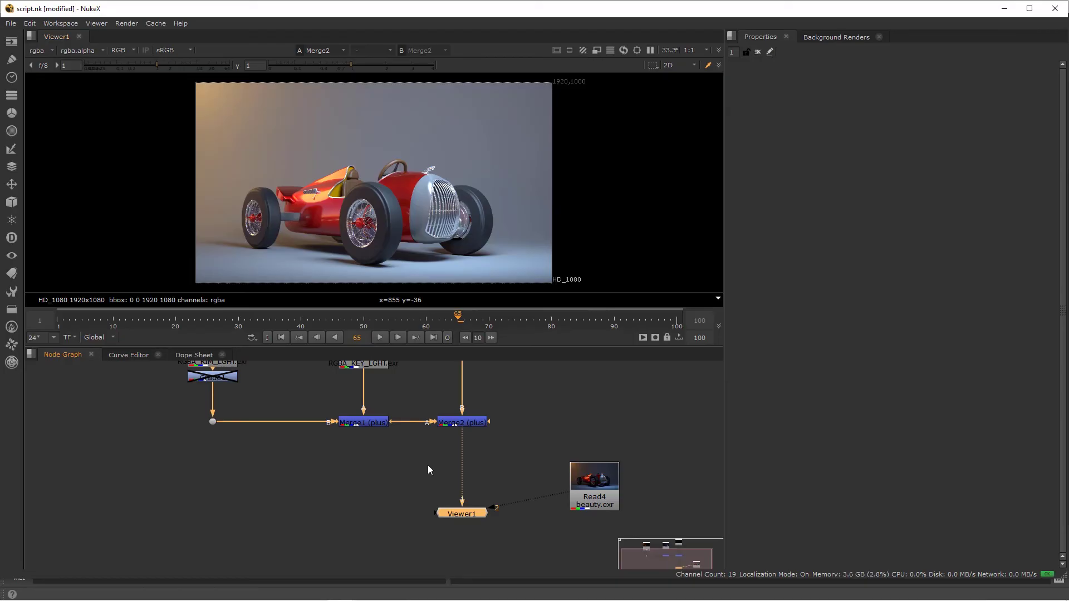
{"action": "left_click", "coordinate": [462, 423]}
{"action": "key", "text": "g"}
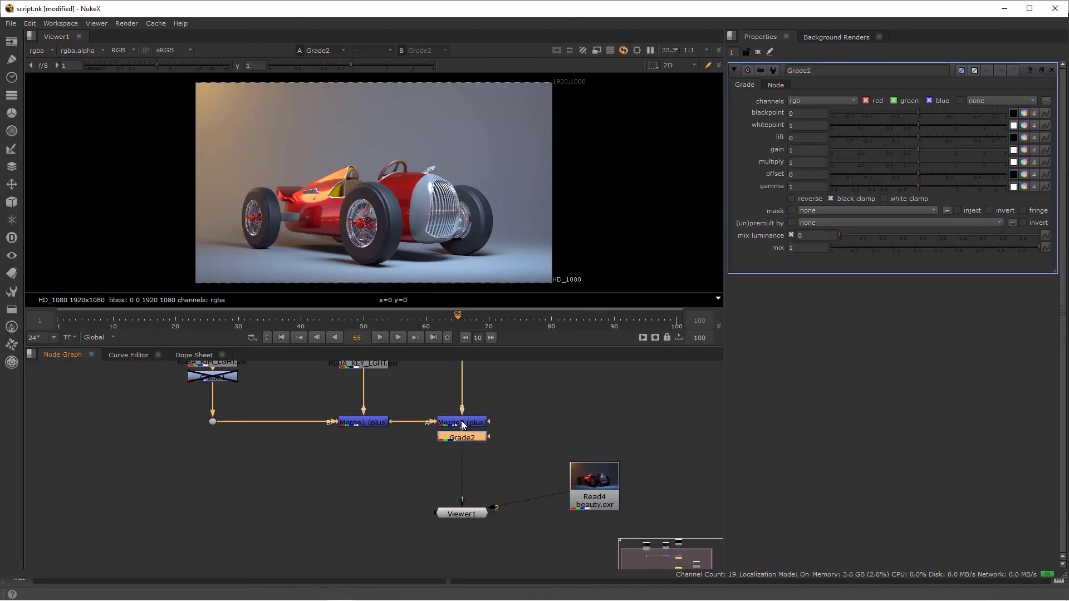
{"action": "left_click_drag", "start_coordinate": [462, 452], "coordinate": [493, 469]}
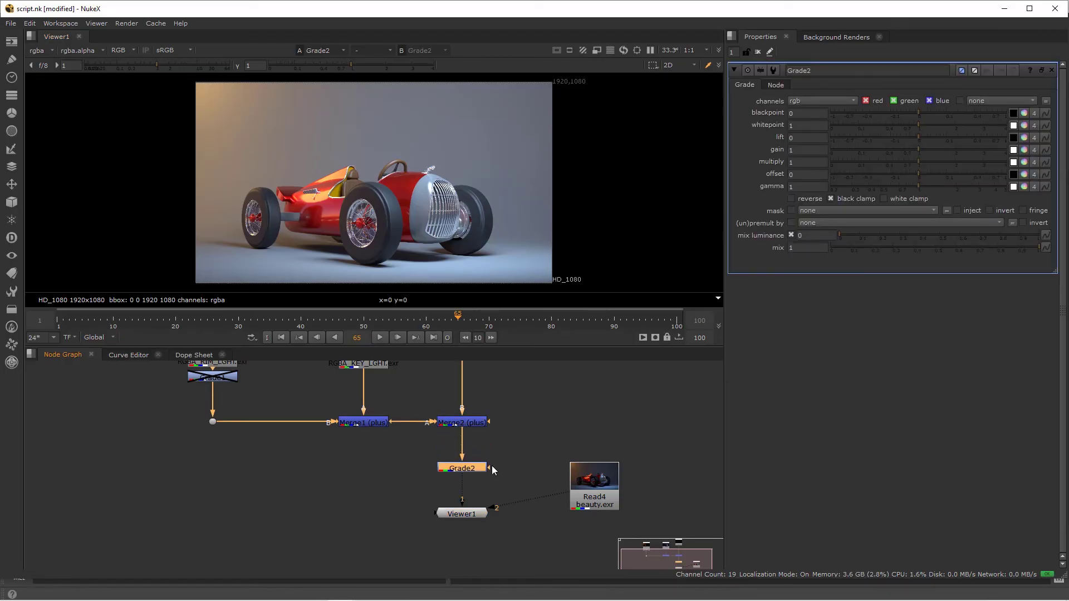
Set Grade2 multiply 1.2, gain 0.51, gamma 0.91 and blackpoint 0.02, 0.02, -0.04
{"action": "left_click", "coordinate": [926, 162]}
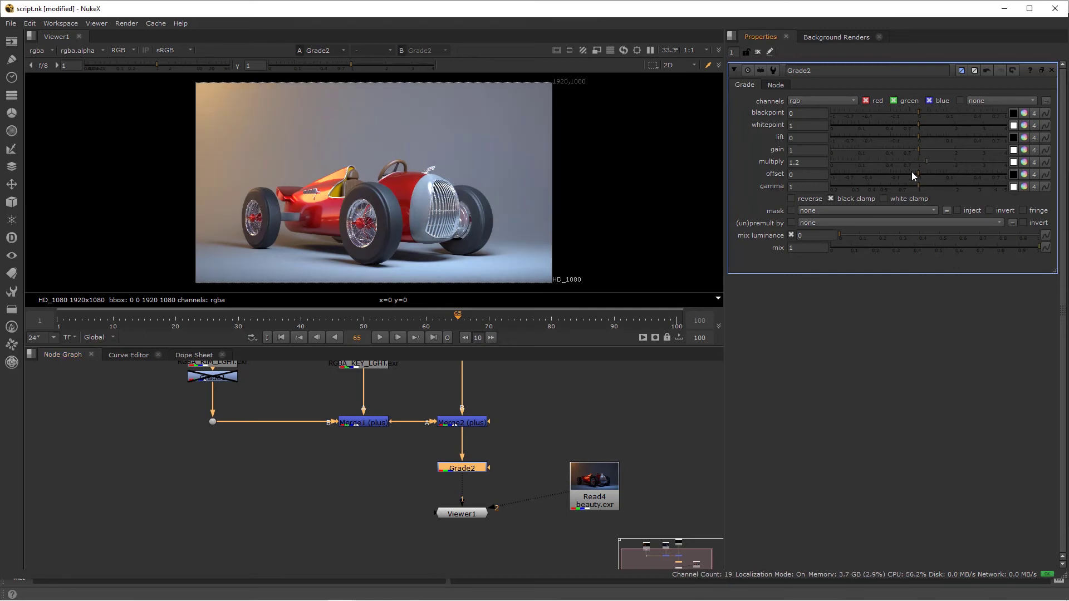
{"action": "left_click_drag", "start_coordinate": [917, 149], "coordinate": [894, 149]}
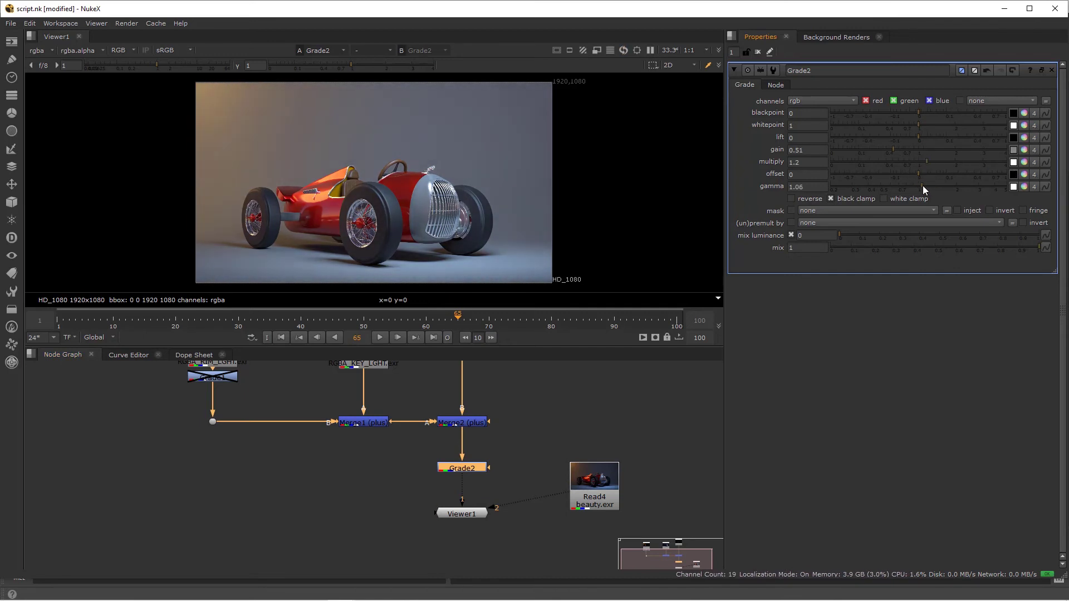
{"action": "left_click_drag", "start_coordinate": [923, 185], "coordinate": [915, 185]}
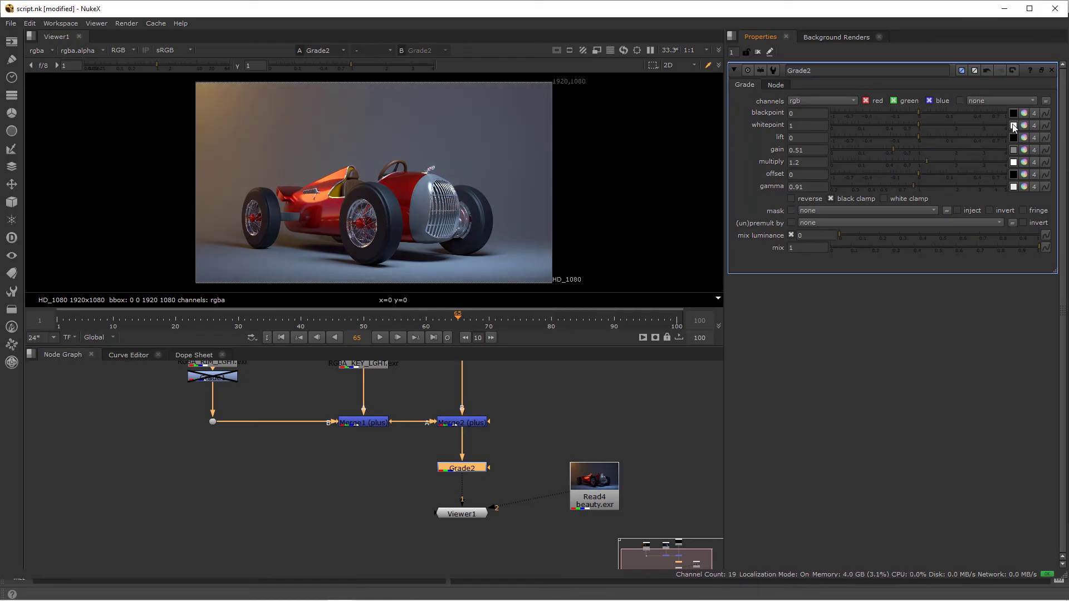
{"action": "left_click", "coordinate": [1024, 113]}
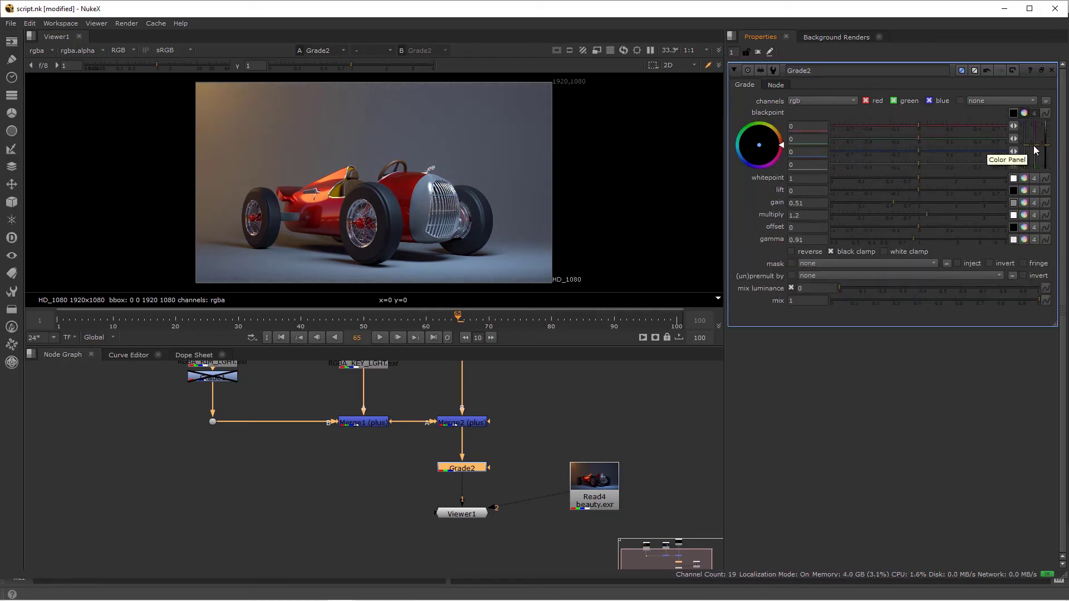
{"action": "mouse_move", "coordinate": [1033, 145]}
{"action": "left_mouse_down"}
{"action": "mouse_move", "coordinate": [1023, 149]}
{"action": "mouse_move", "coordinate": [1034, 149]}
{"action": "left_mouse_up"}
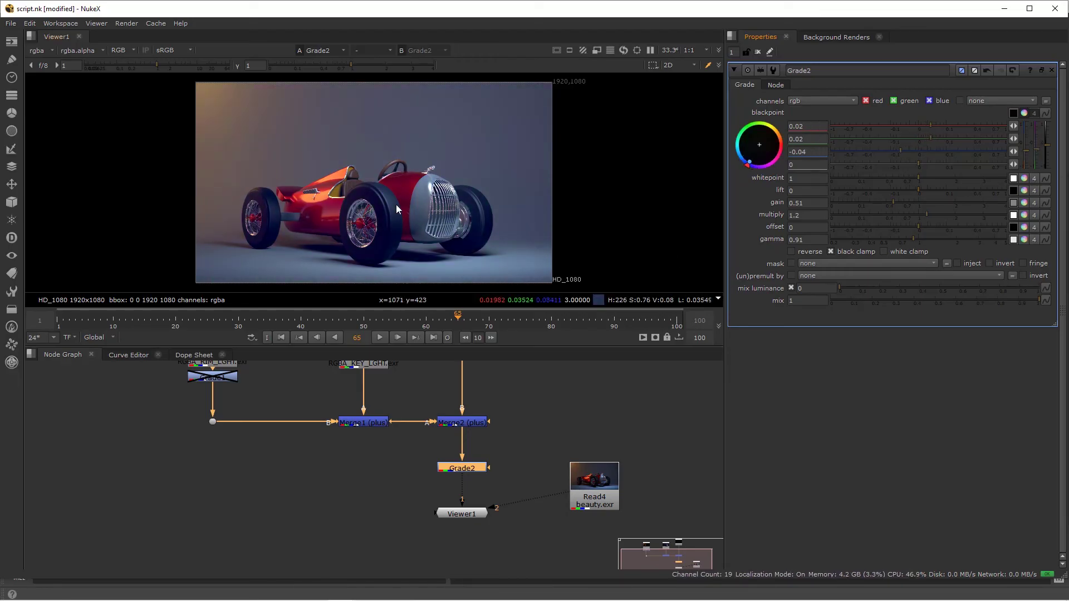
{"action": "left_click_drag", "start_coordinate": [596, 482], "coordinate": [602, 503]}
{"action": "left_click", "coordinate": [472, 466]}
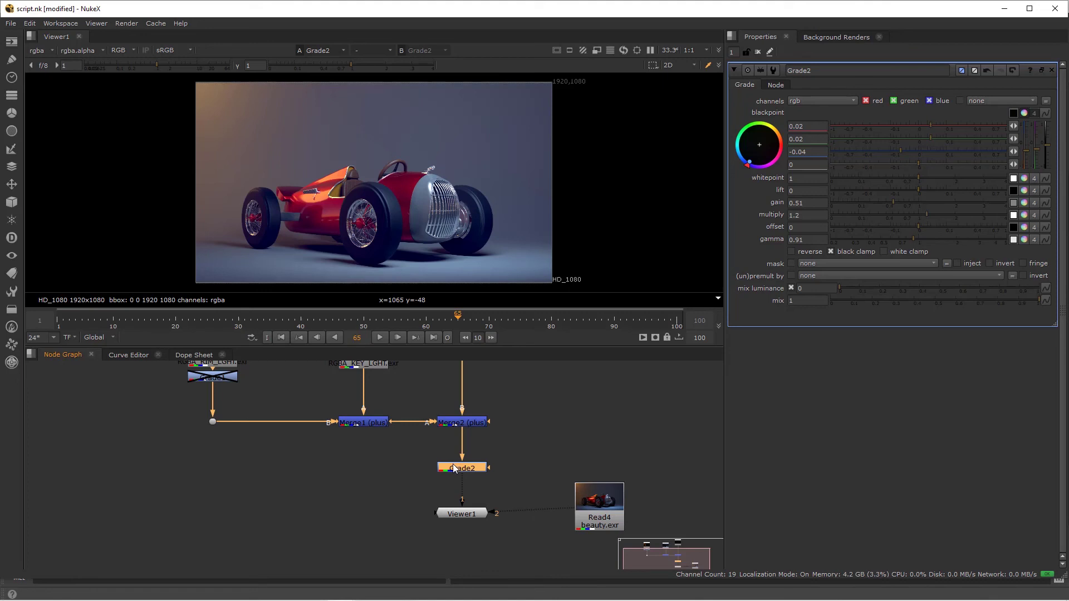
Clone Grade2 with Alt+K and insert the linked copy between Read4 and Viewer1
{"action": "key", "text": "alt+k"}
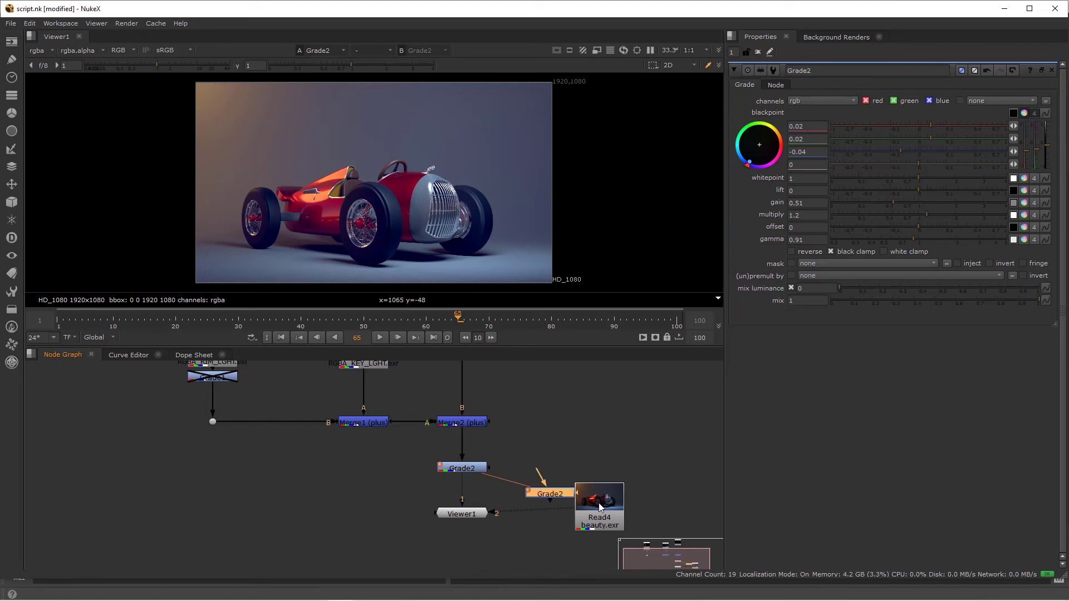
{"action": "left_click_drag", "start_coordinate": [600, 508], "coordinate": [627, 512]}
{"action": "left_click_drag", "start_coordinate": [557, 494], "coordinate": [509, 478]}
{"action": "mouse_move", "coordinate": [571, 494]}
{"action": "left_mouse_down"}
{"action": "mouse_move", "coordinate": [569, 513]}
{"action": "mouse_move", "coordinate": [556, 511]}
{"action": "left_mouse_up"}
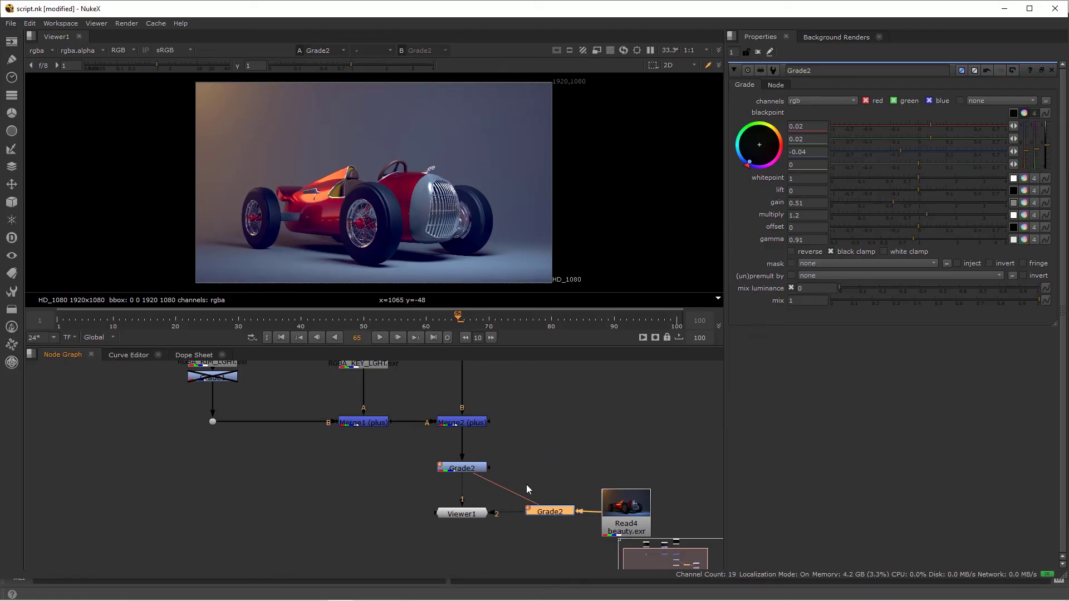
{"action": "left_click", "coordinate": [475, 470]}
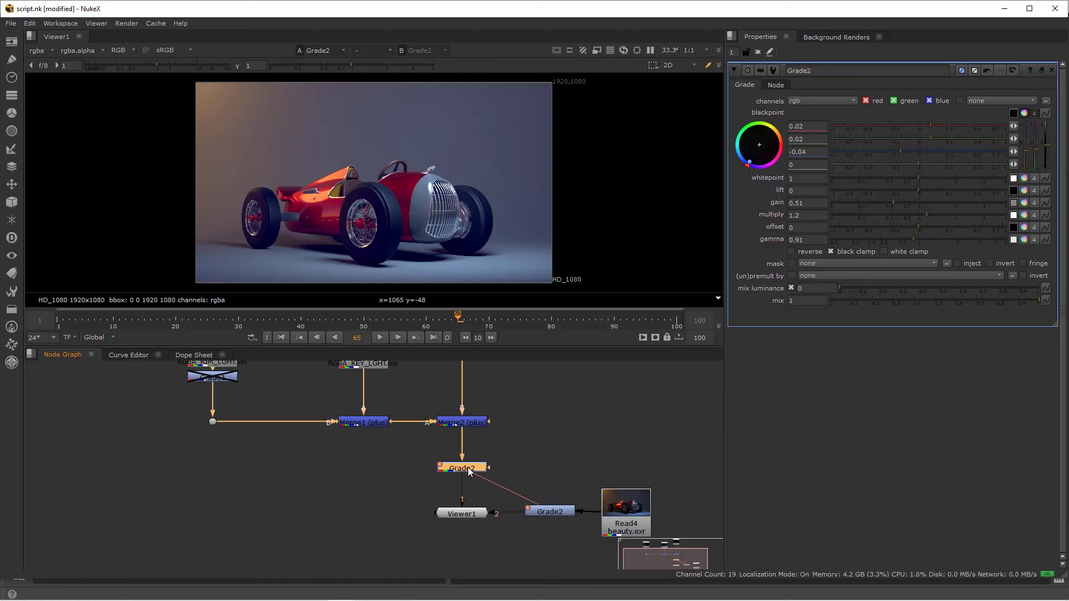
{"action": "left_click", "coordinate": [543, 513]}
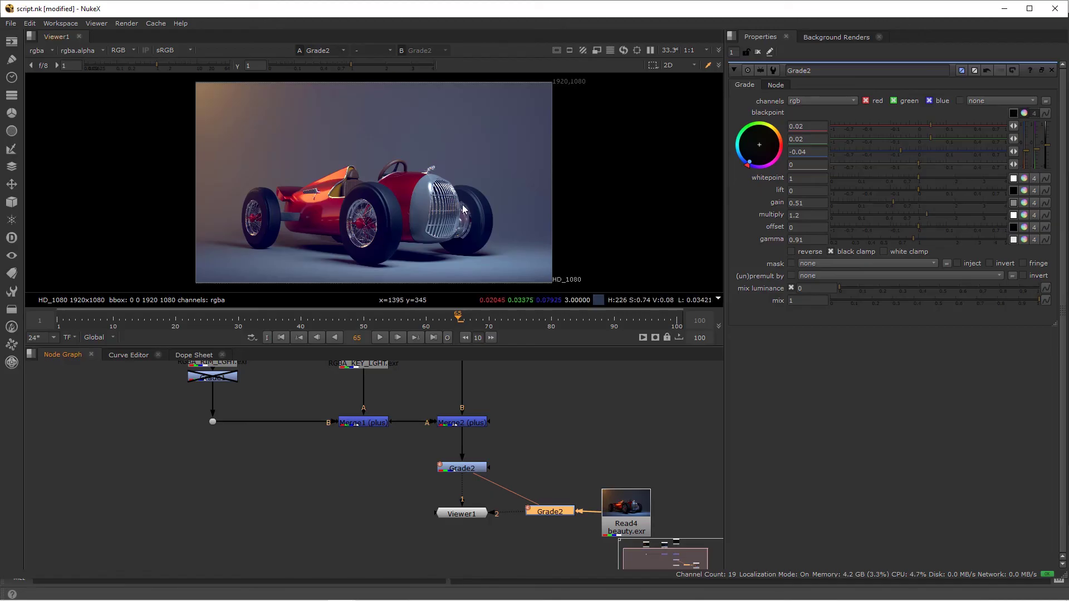